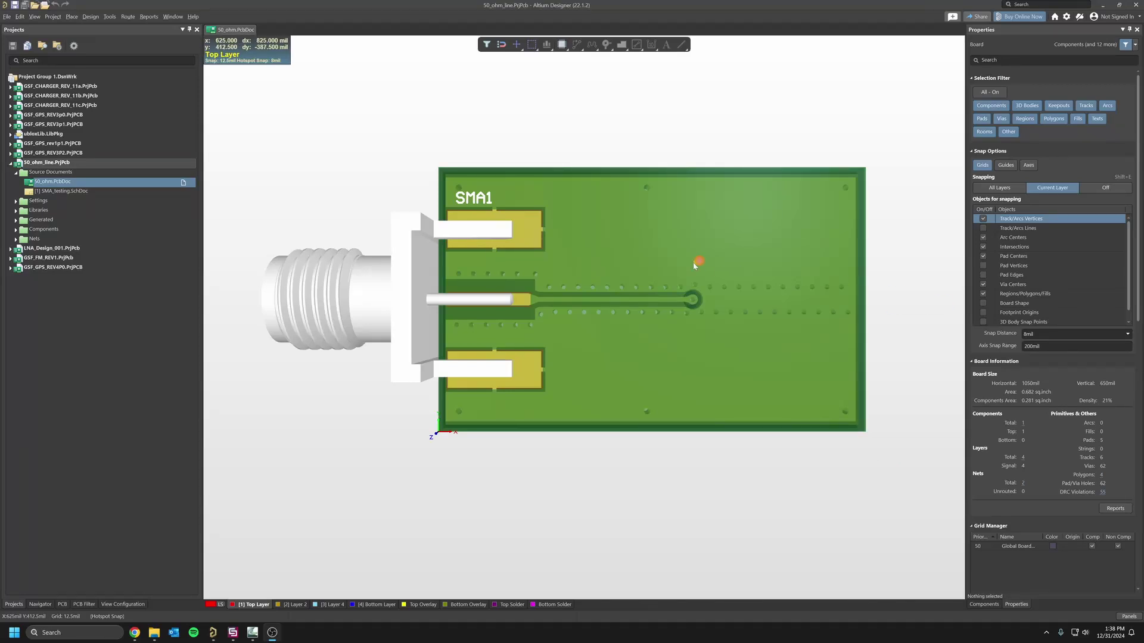
right_click_drag(694, 265, 679, 269)
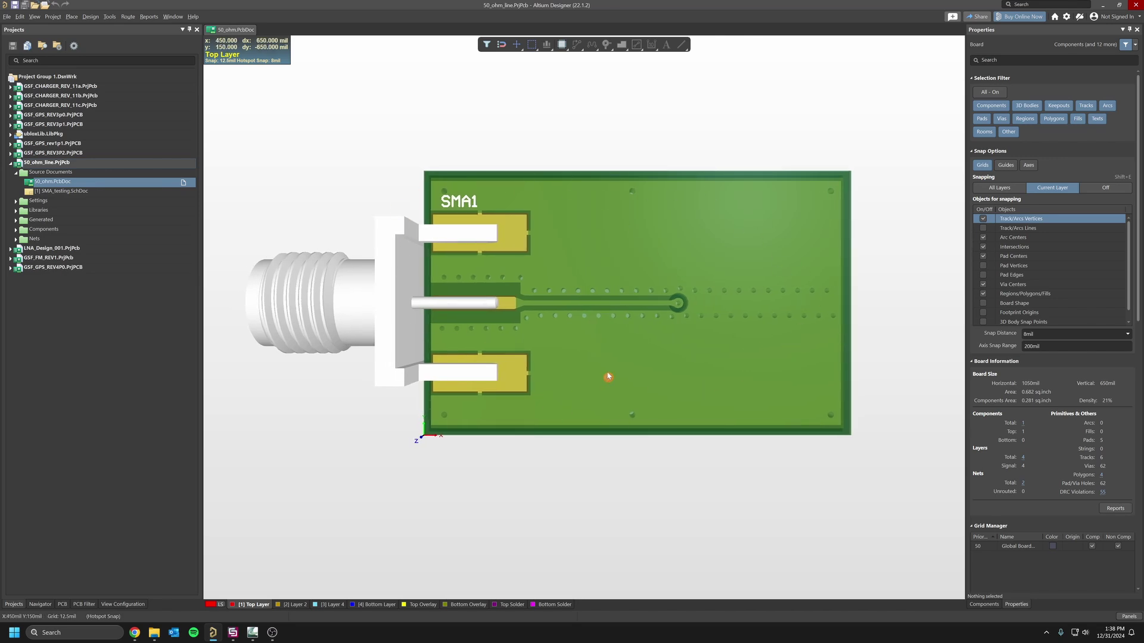
right_click_drag(411, 417, 411, 423)
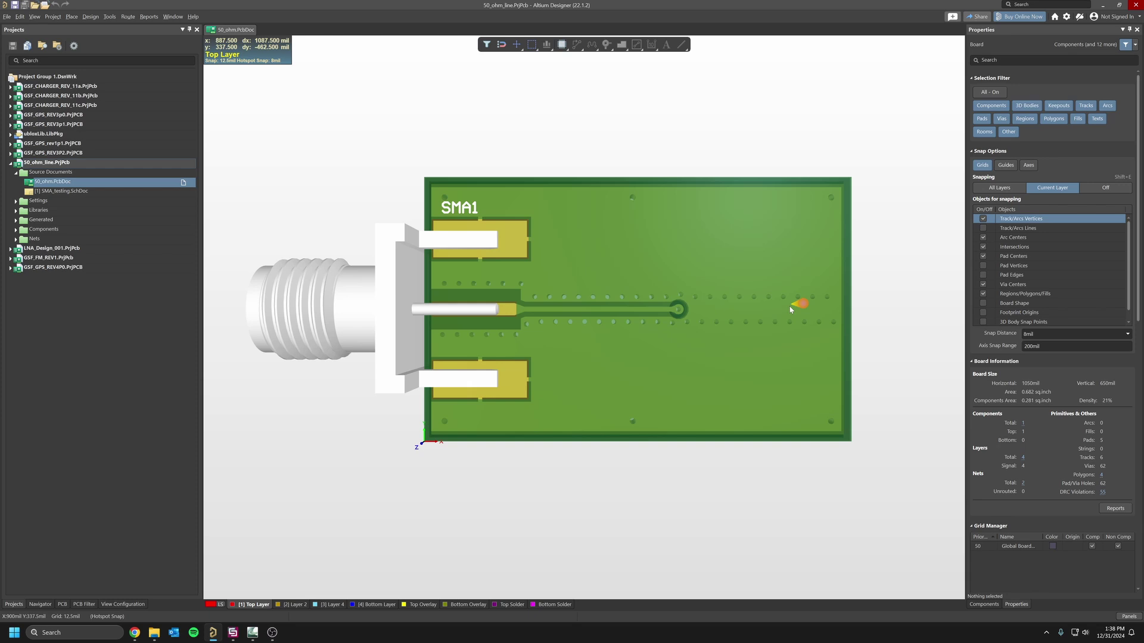
scroll(582, 339, "up", 2, "ctrl")
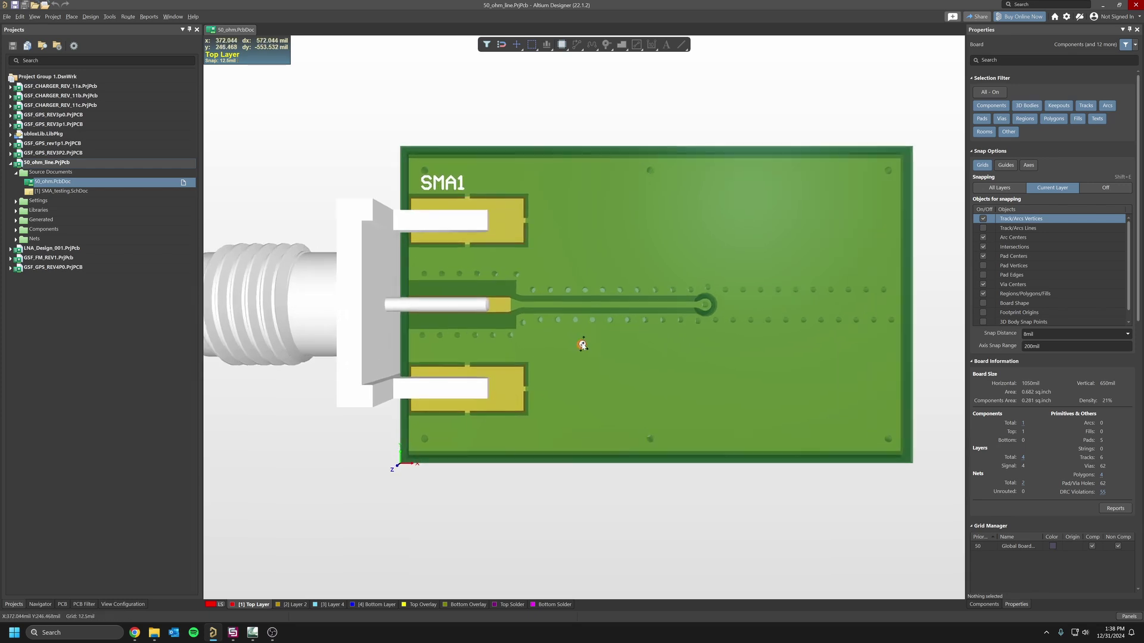
scroll(582, 344, "down", 1, "ctrl")
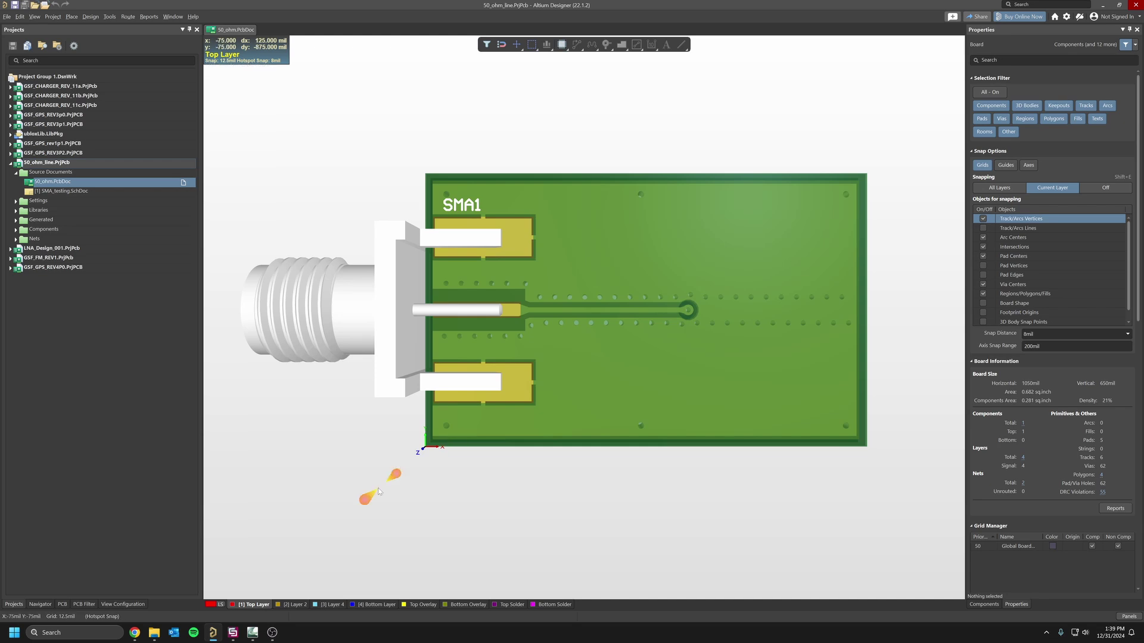
Switch to Saturn PCB Toolkit, set the conductor impedance units to Imperial, and check the Zo and conductor height values
left_click(256, 634)
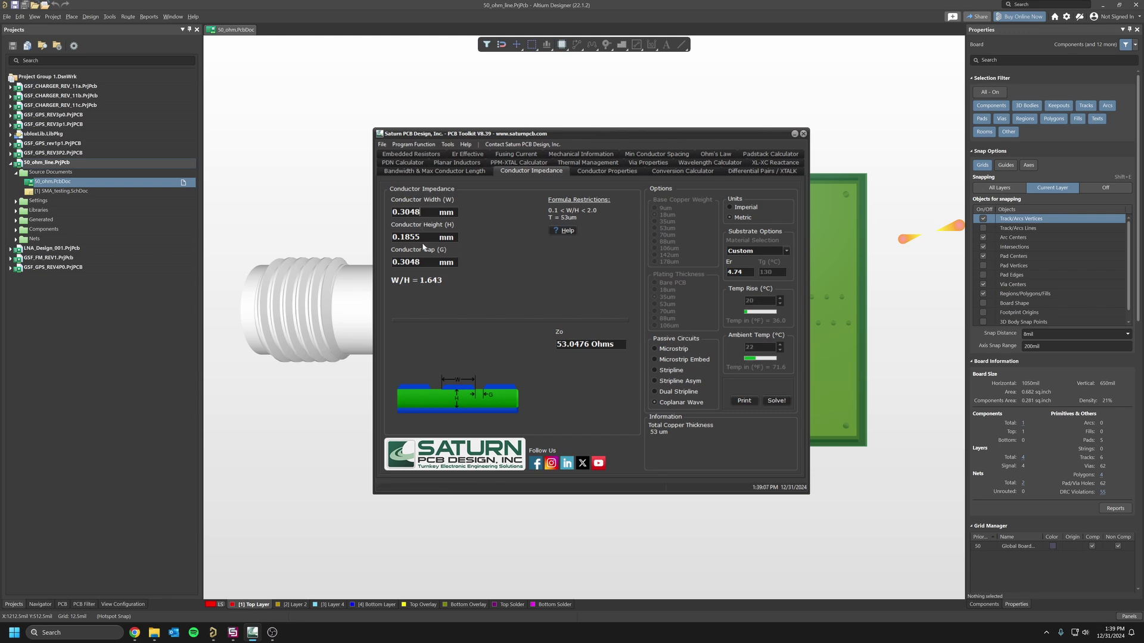
left_click(729, 206)
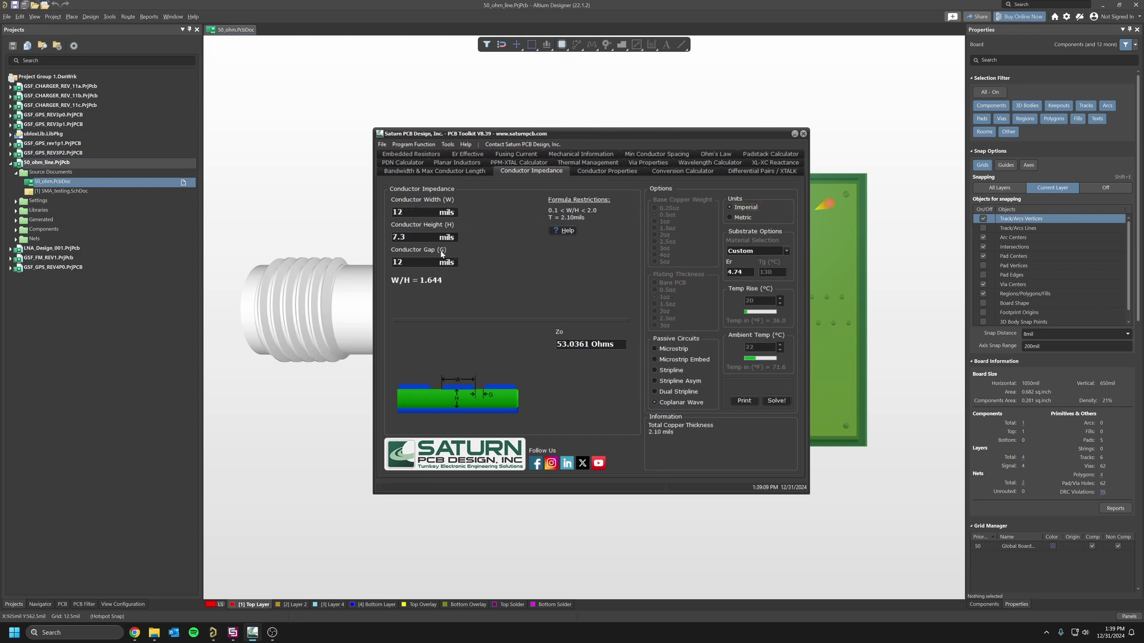
left_click_drag(616, 344, 558, 345)
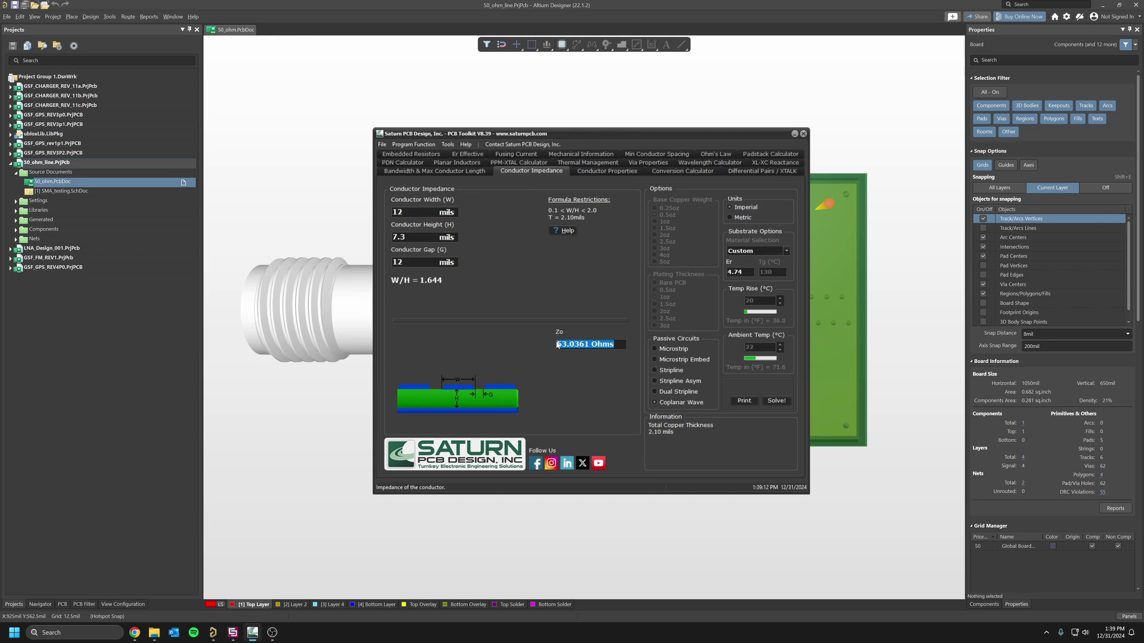
left_click_drag(408, 237, 392, 238)
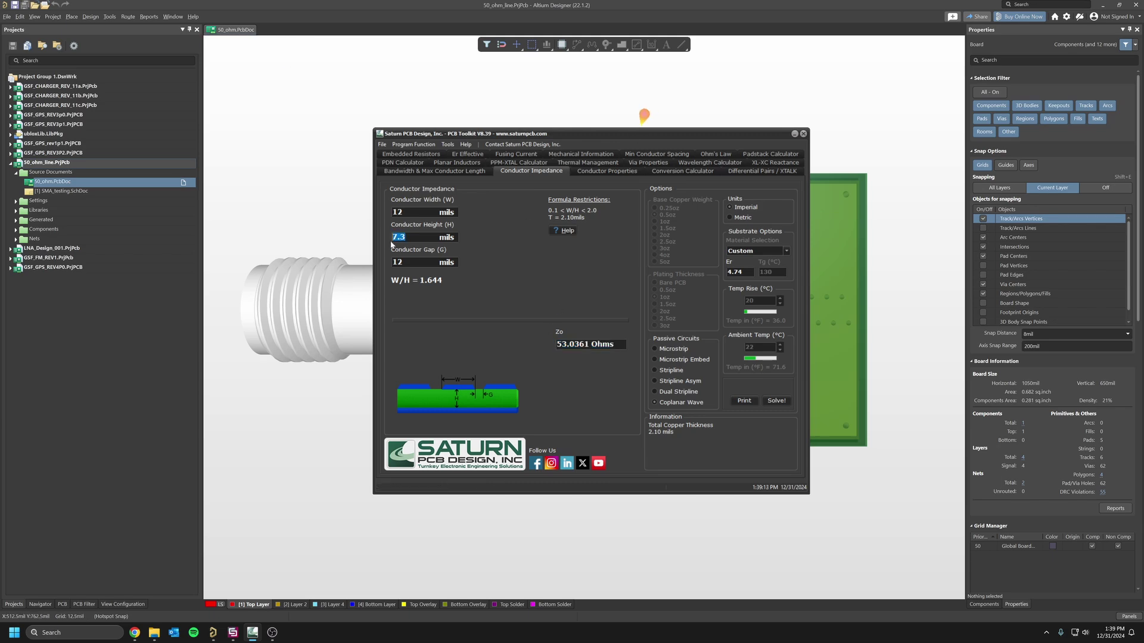
Review the prepreg thickness after lamination for the first 1.6 mm 4-layer stackup on the PCBWay page in Chrome, then return to Saturn PCB Toolkit
left_click(141, 638)
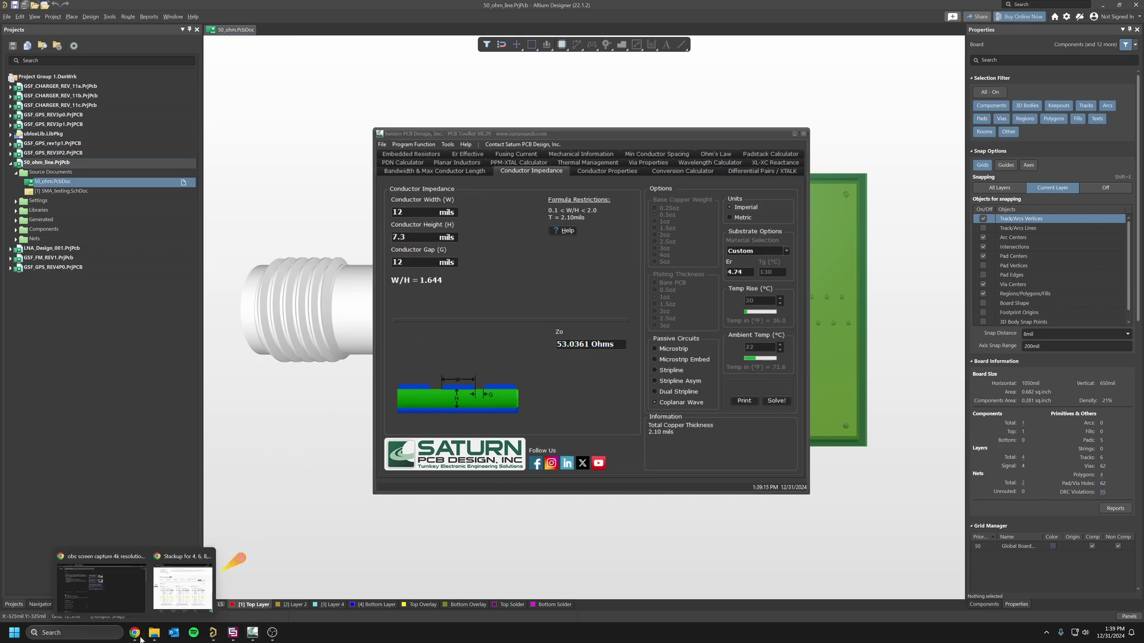
left_click(175, 604)
scroll(356, 176, "up", 10)
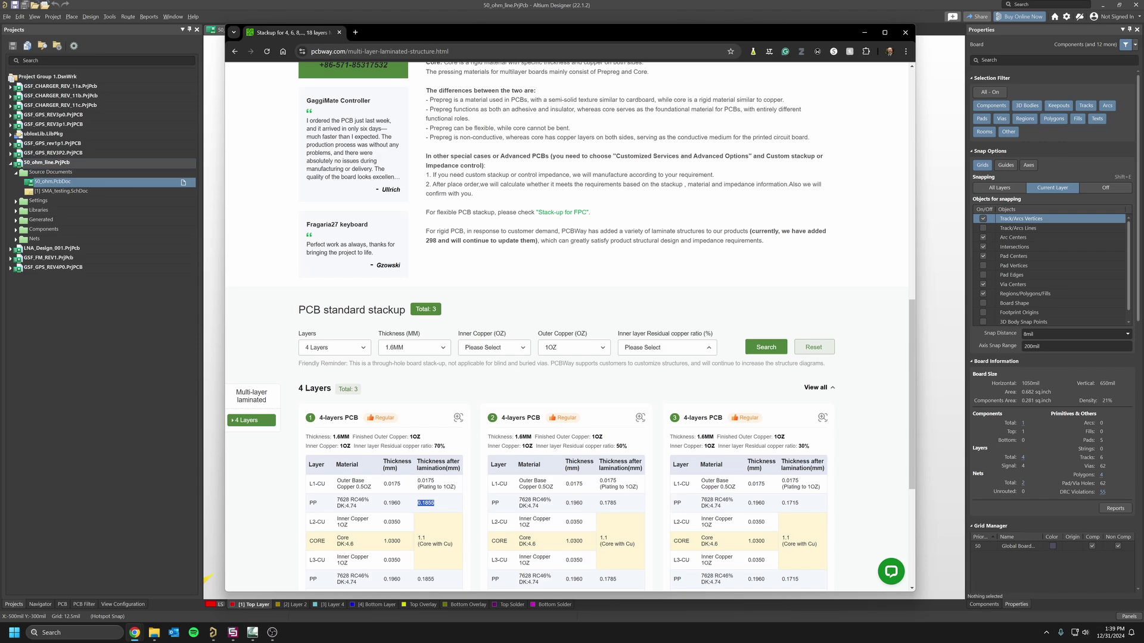
scroll(355, 176, "down", 8)
scroll(442, 382, "down", 5)
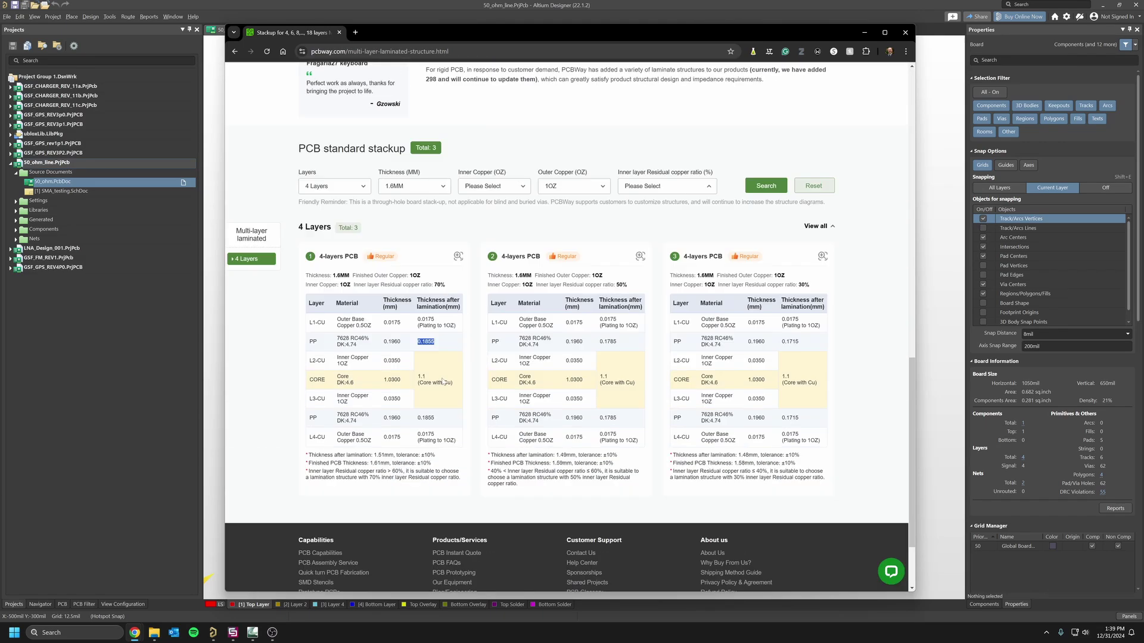
left_click_drag(320, 256, 350, 257)
scroll(447, 310, "down", 1)
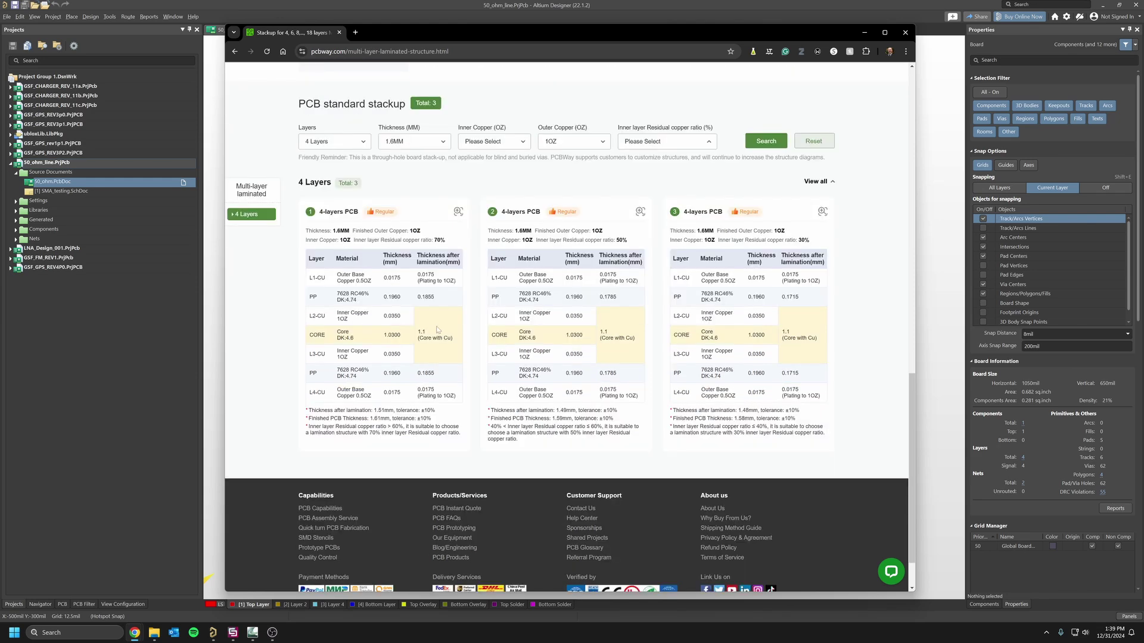
left_click_drag(418, 297, 337, 293)
left_click(337, 293)
left_click(864, 33)
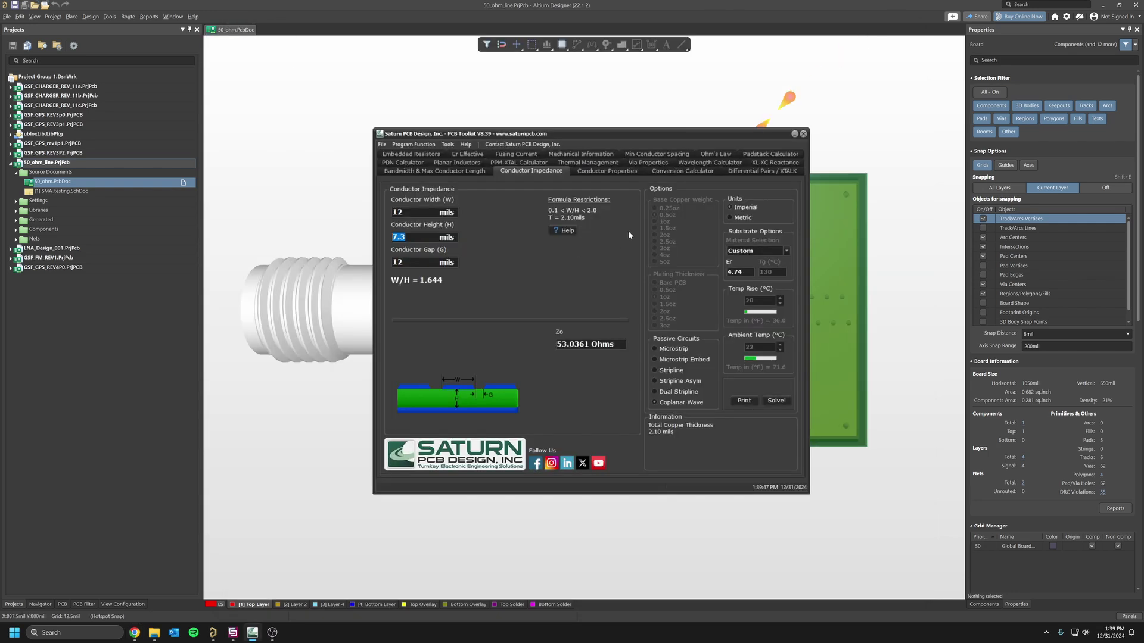
Compare the coplanar wave conductor dimensions in Metric and Imperial units and check the Zo impedance value
left_click(741, 218)
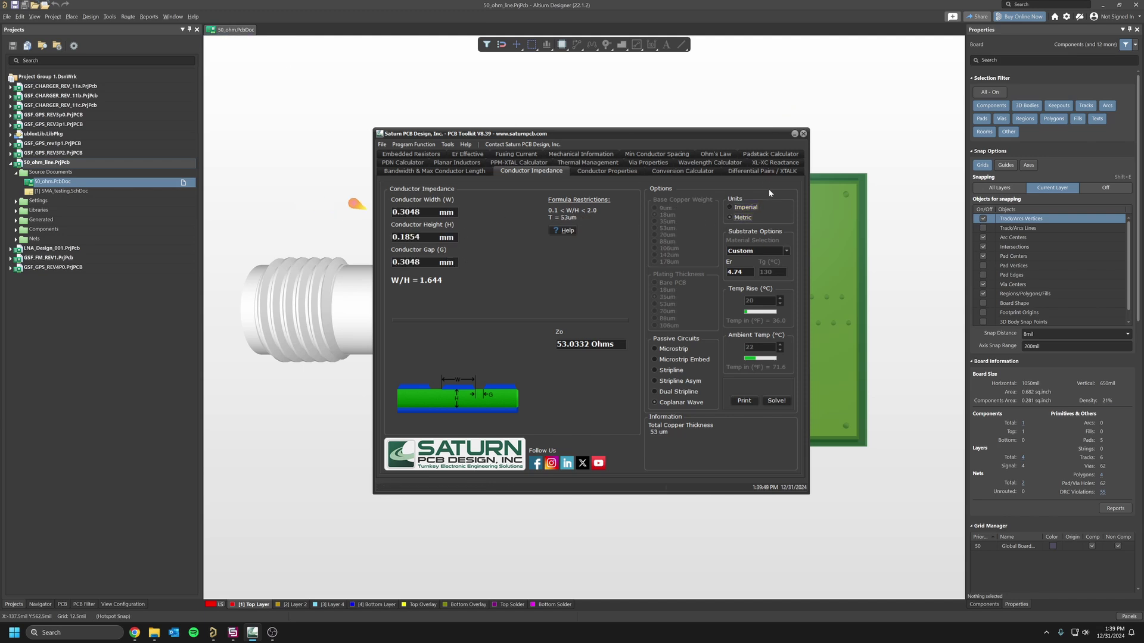
left_click(729, 207)
left_click(559, 344)
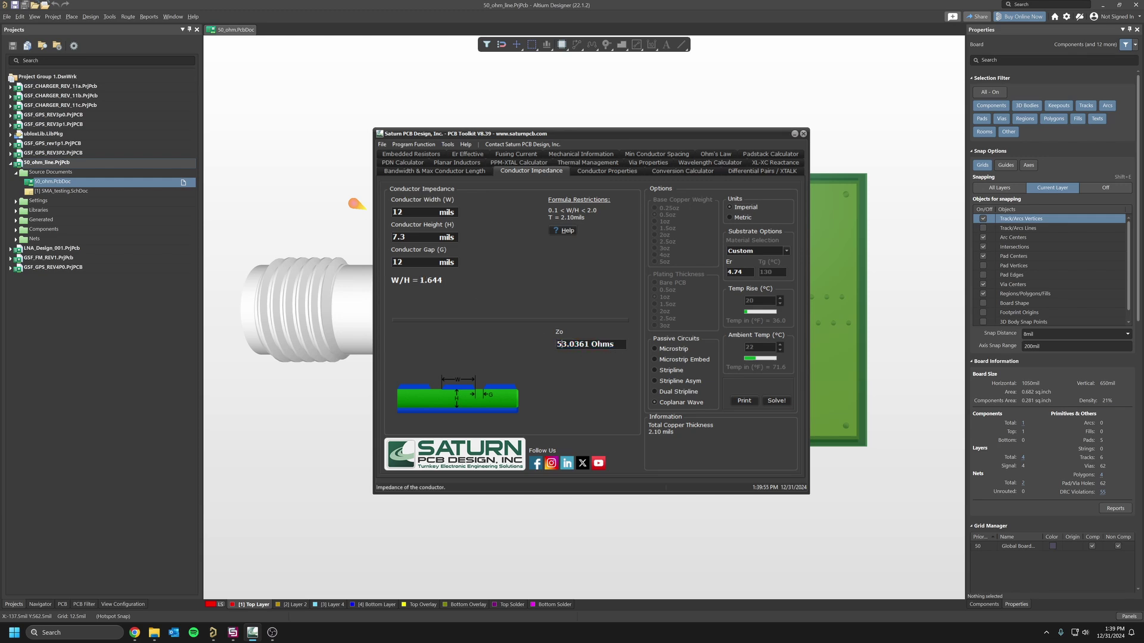
left_click(562, 344)
left_click_drag(615, 344, 557, 344)
left_click(557, 345)
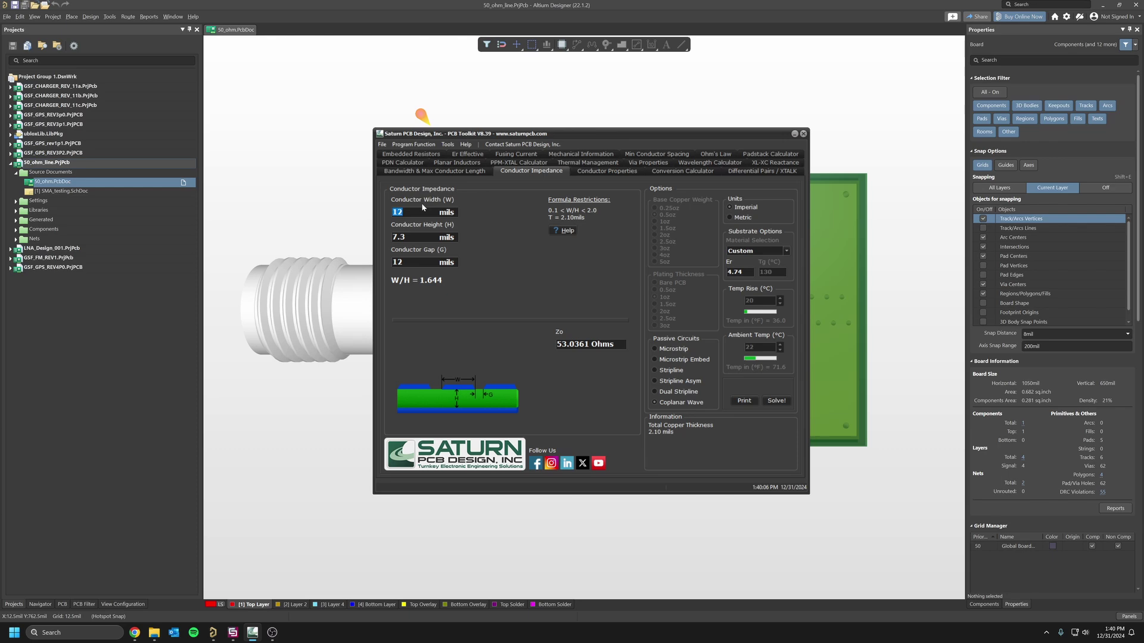
Switch back to Altium Designer and inspect the RFin track's width and its connection to the SMA1 pad in the 2D view
left_click(449, 6)
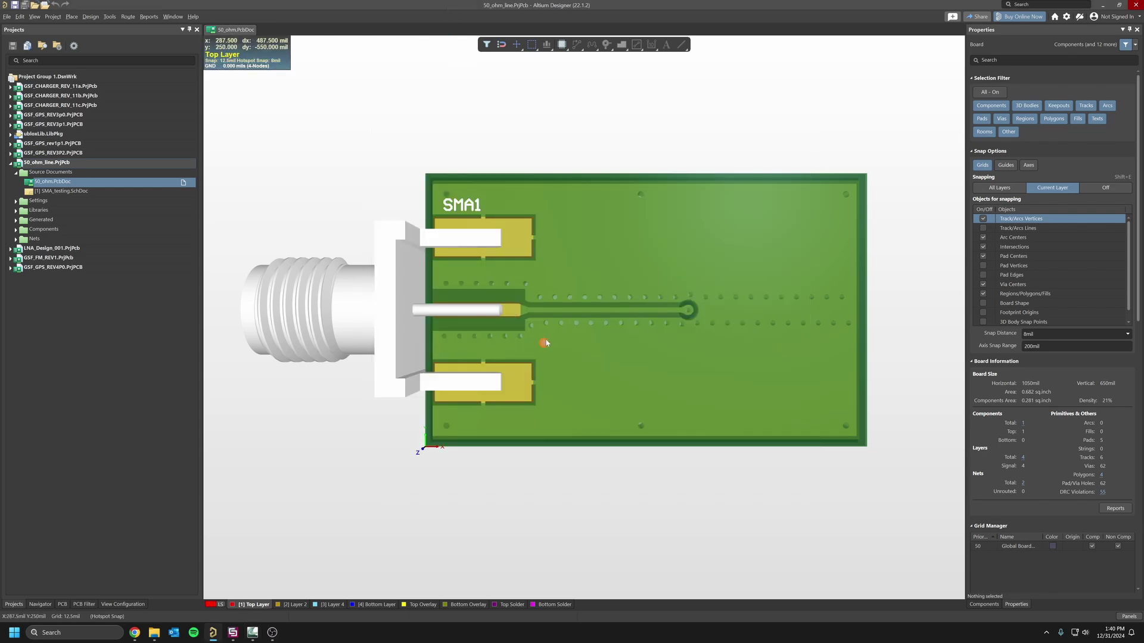
key("2")
scroll(545, 338, "up", 6, "ctrl")
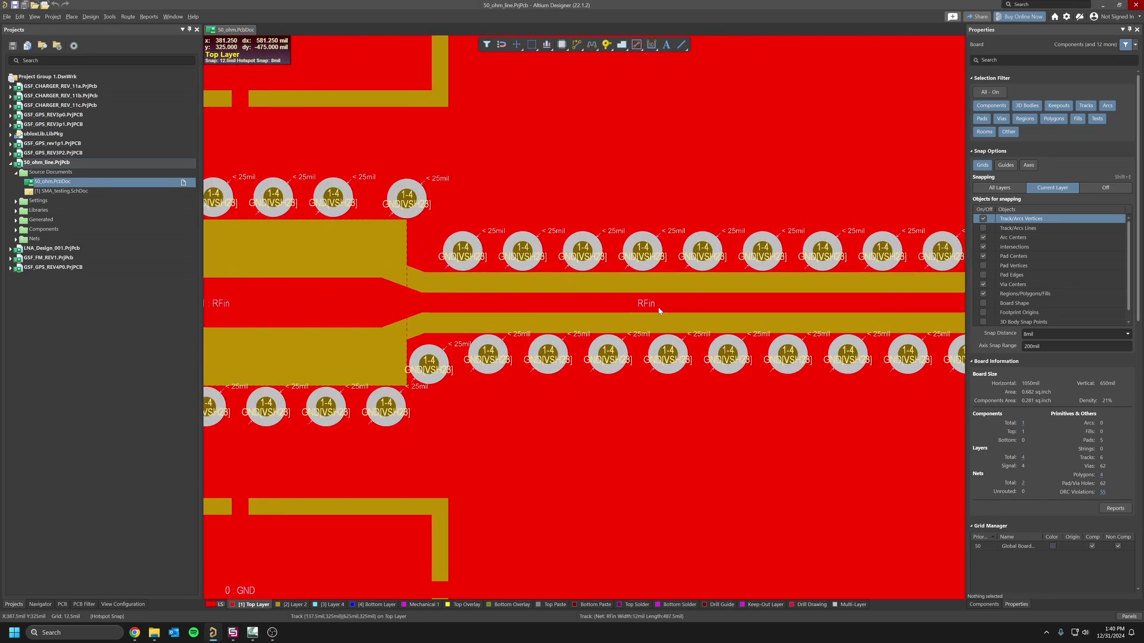
left_click(644, 305)
scroll(573, 304, "down", 2, "ctrl")
right_click_drag(572, 304, 804, 315)
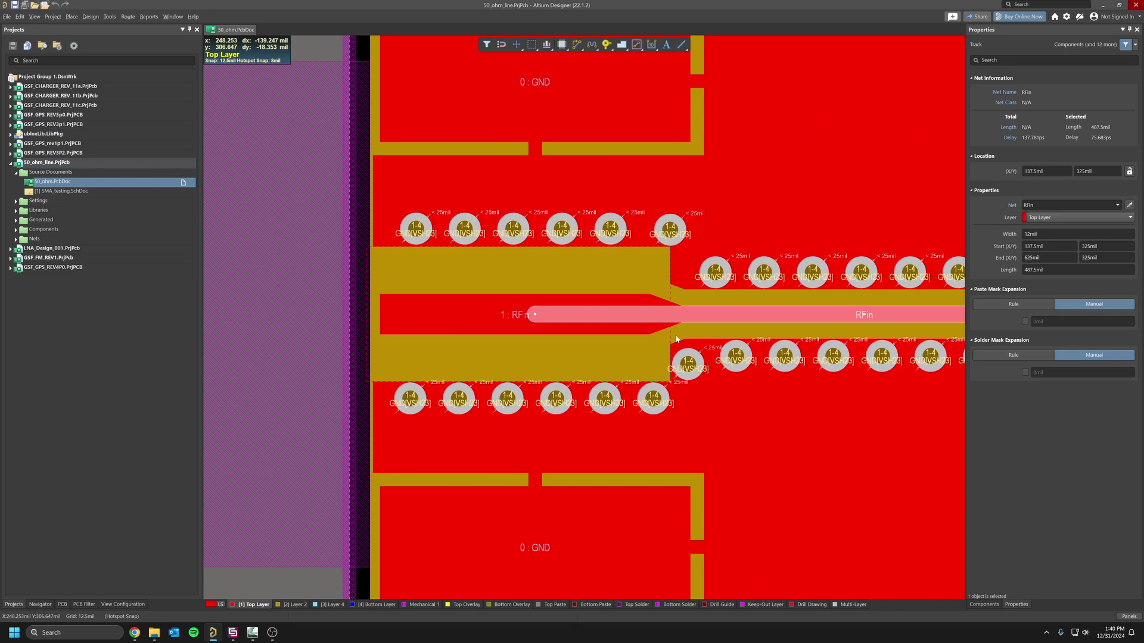
Examine the SMA1 centre pin pad, the tapered transition and the trace up to the via in the 3D view
key("3")
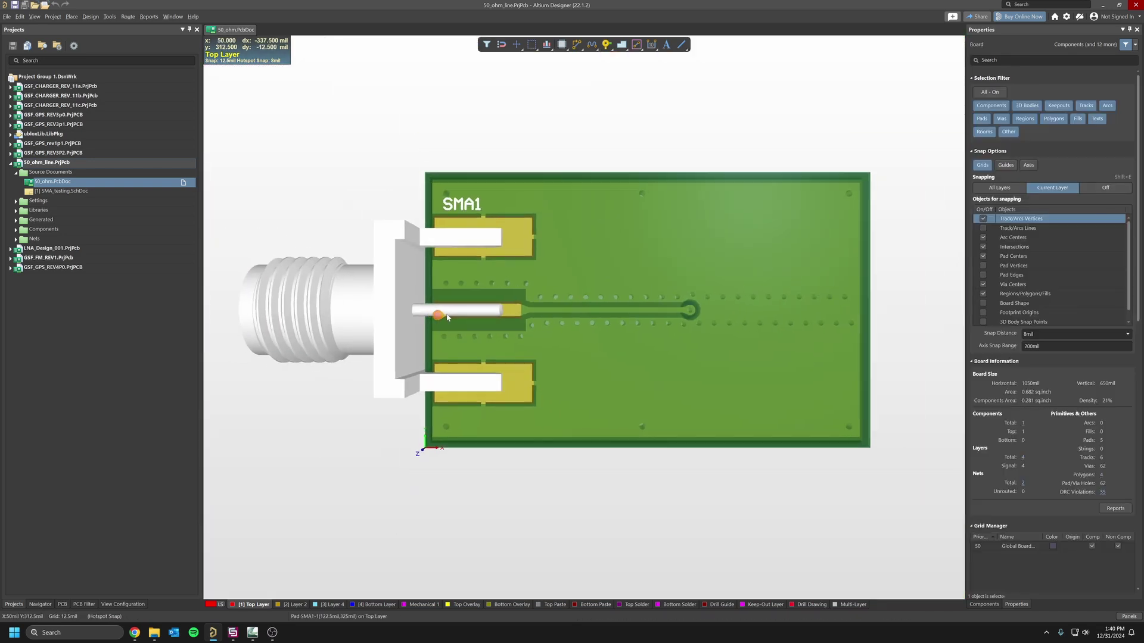
scroll(478, 310, "up", 2, "ctrl")
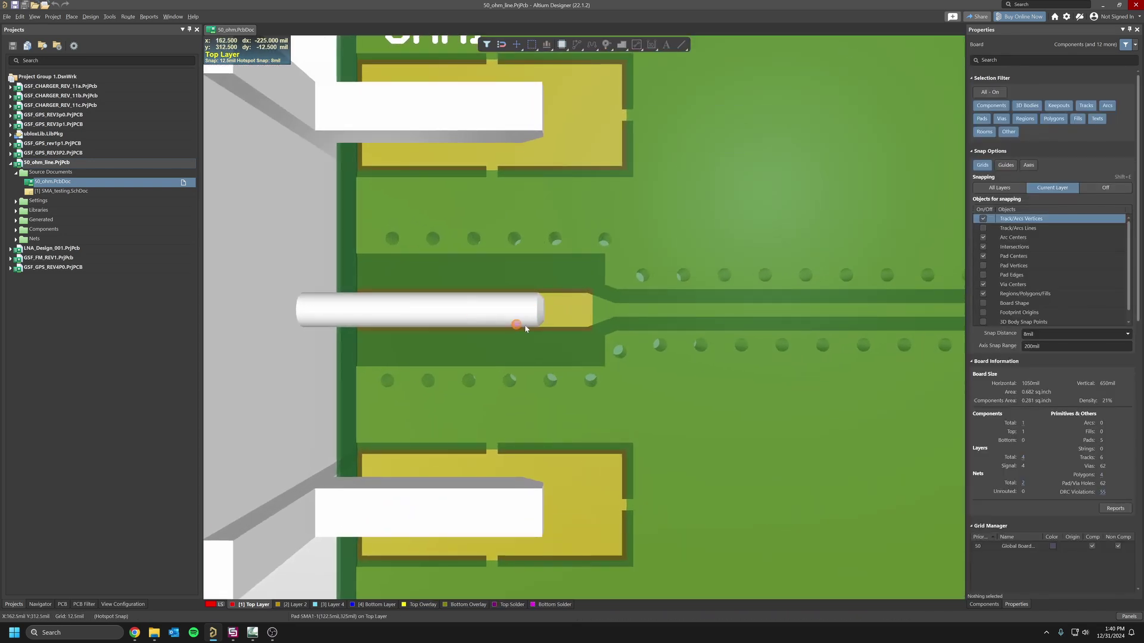
right_click_drag(520, 331, 471, 340)
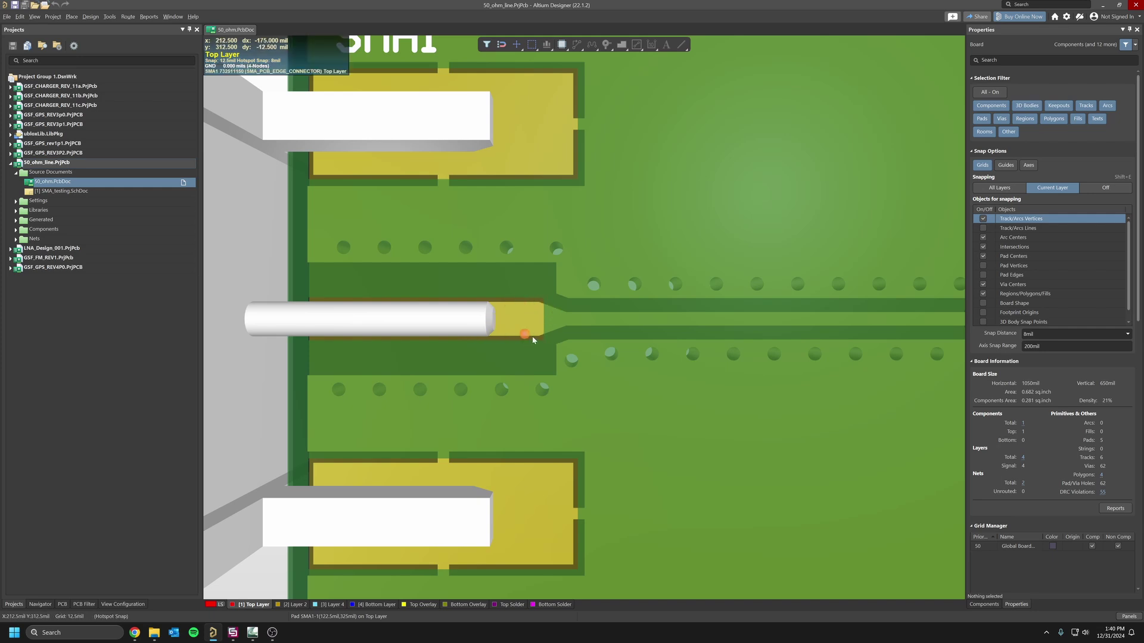
right_click_drag(532, 338, 490, 346)
right_click_drag(613, 323, 488, 339)
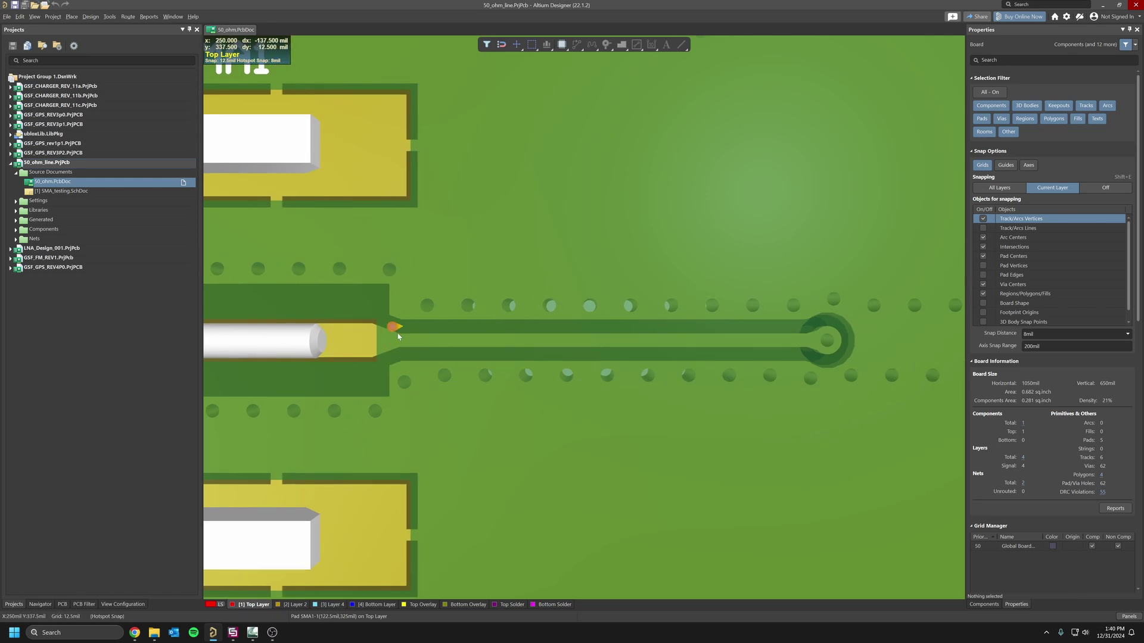
right_click_drag(398, 336, 603, 340)
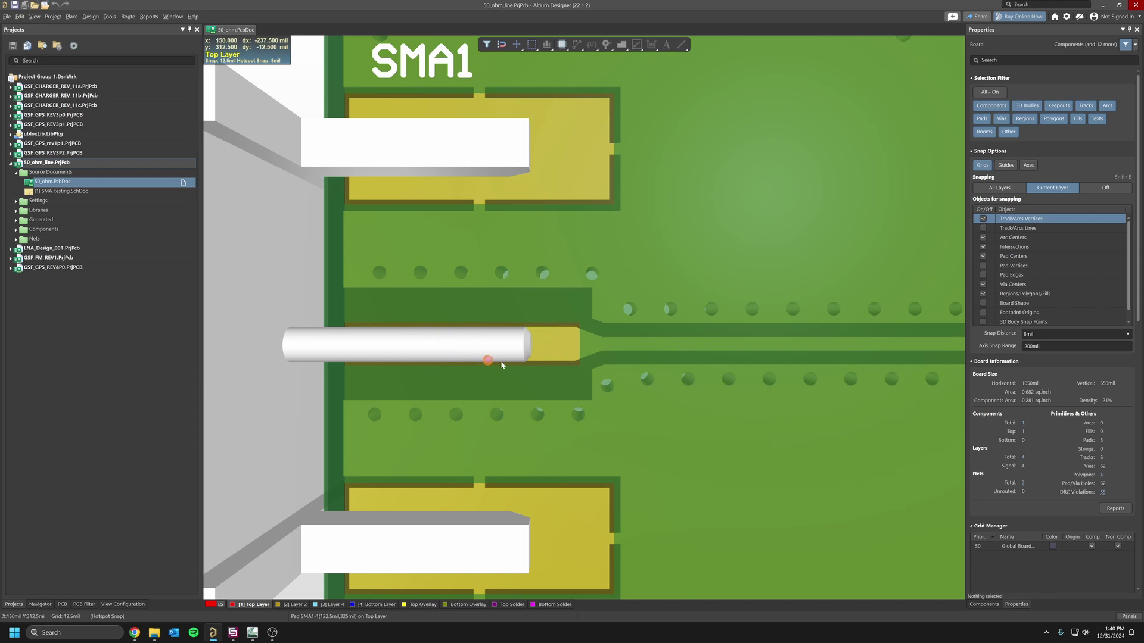
right_click_drag(500, 328, 472, 333)
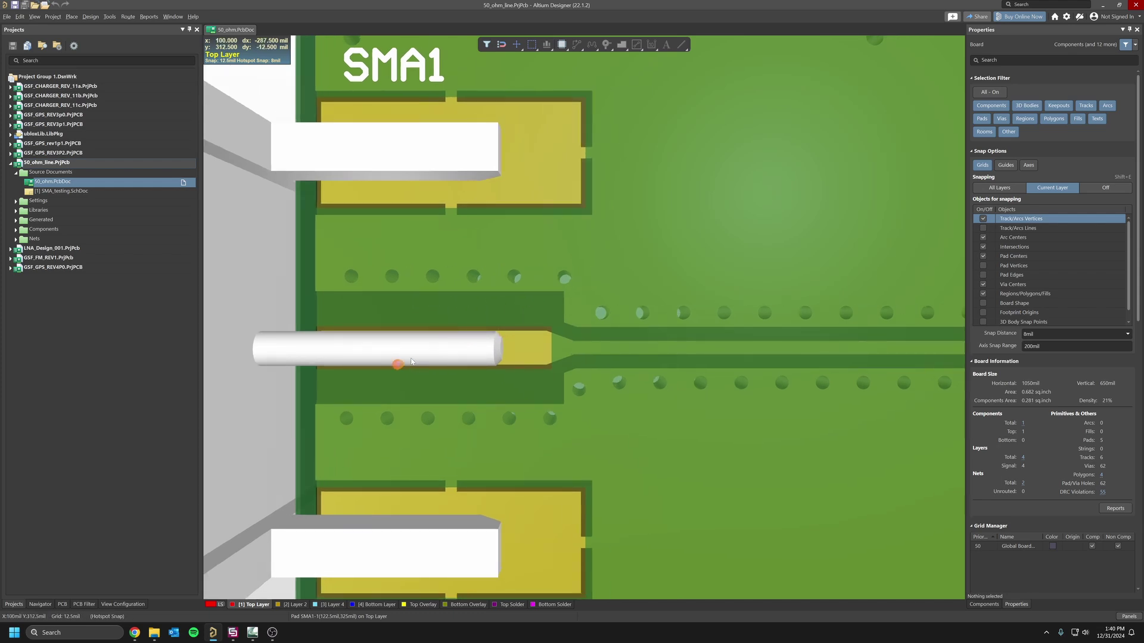
scroll(410, 362, "down", 2, "ctrl")
right_click_drag(411, 367, 391, 368)
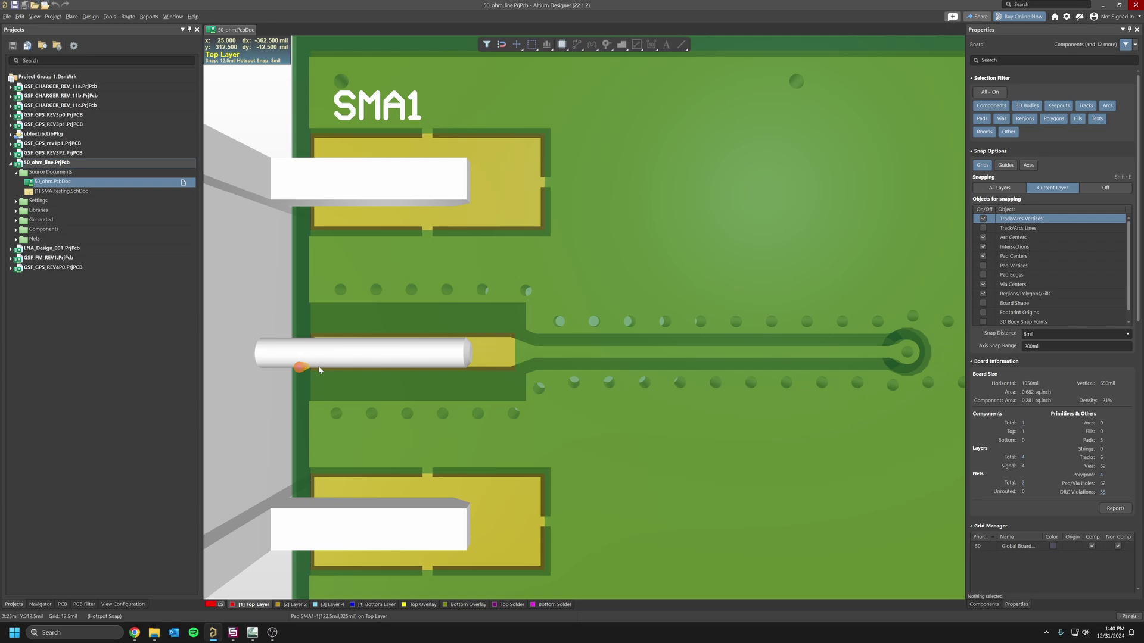
right_click_drag(536, 370, 359, 356)
Measure the horizontal distance in 2D from the start of the narrow RFin trace to the copper edge opposite the connector
key("2")
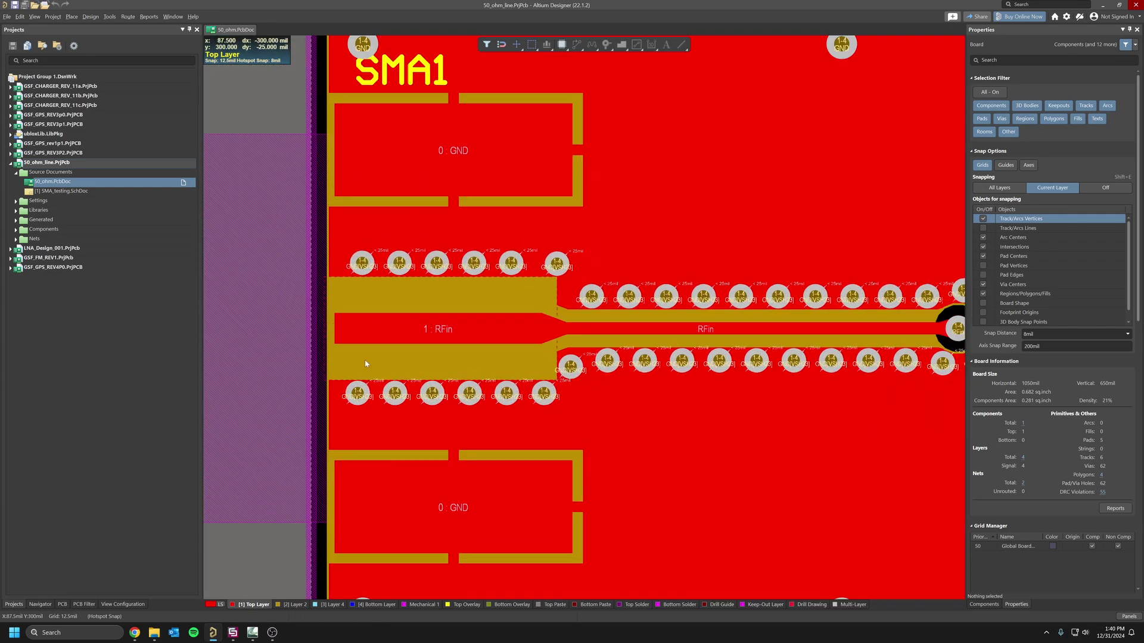
scroll(462, 363, "up", 1, "ctrl")
right_click_drag(462, 362, 319, 341)
scroll(391, 325, "down", 3, "ctrl")
right_click_drag(481, 333, 420, 333)
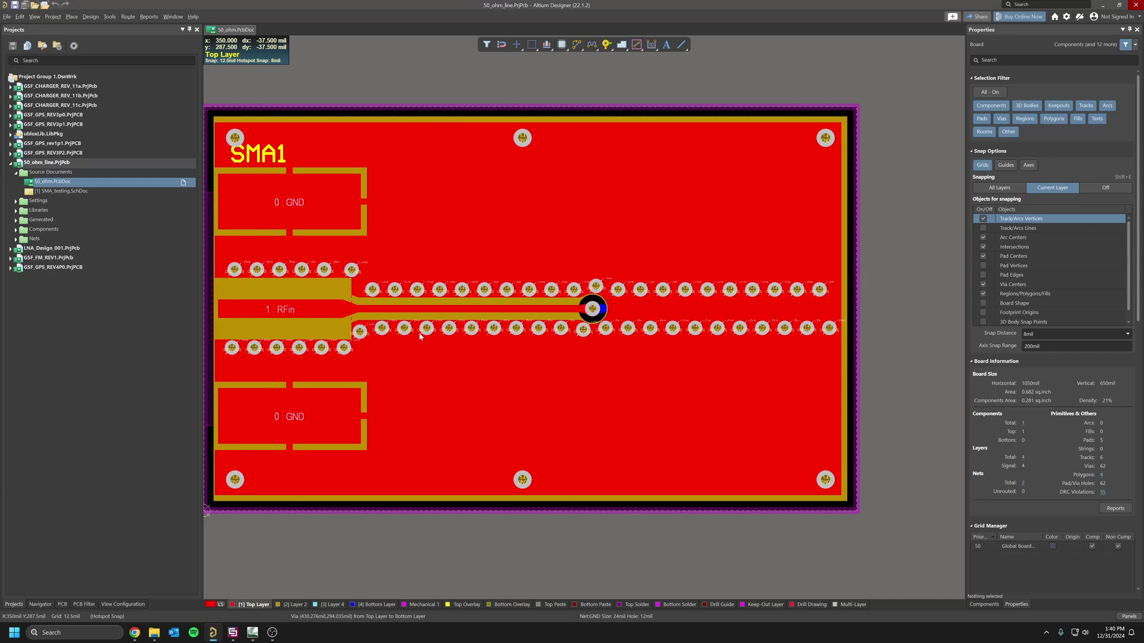
key("ctrl+m")
left_click(358, 309)
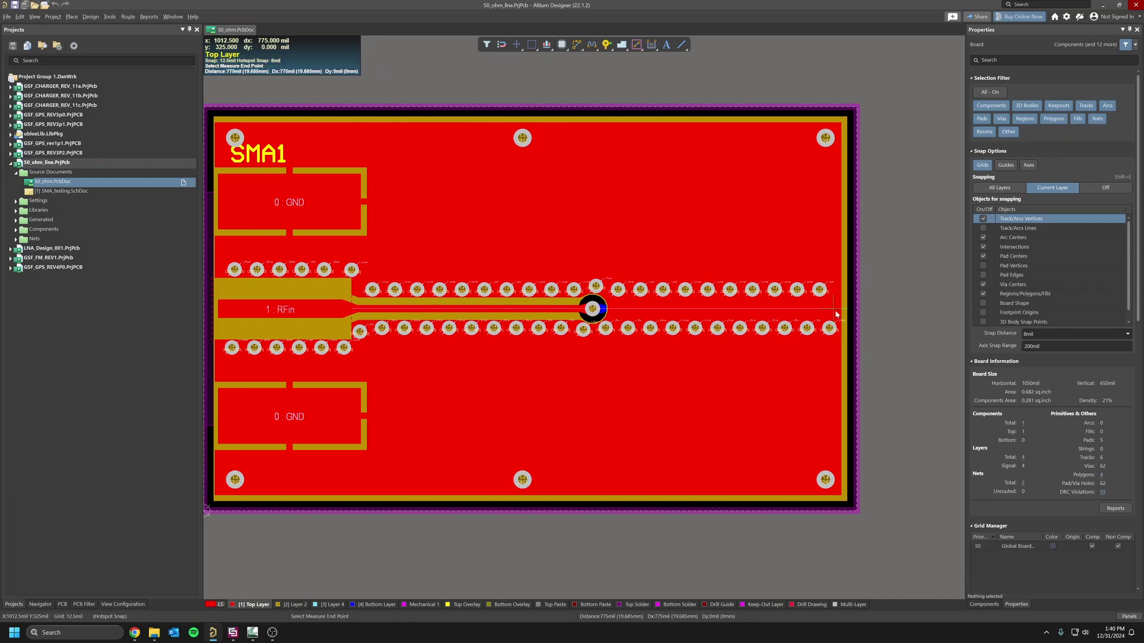
left_click(840, 315)
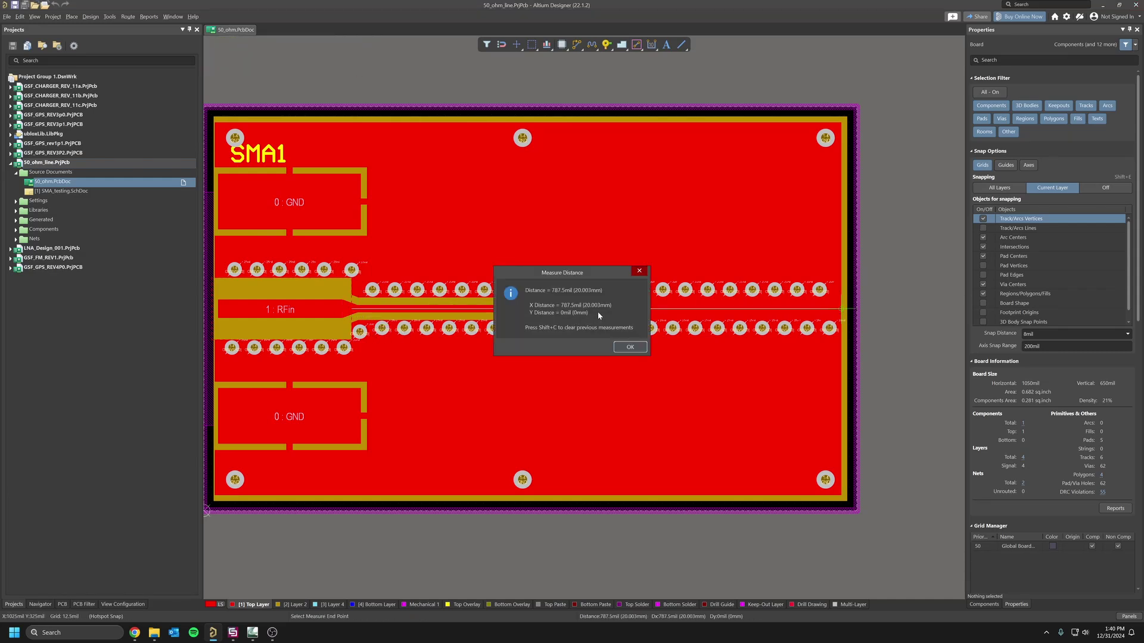
key("Return")
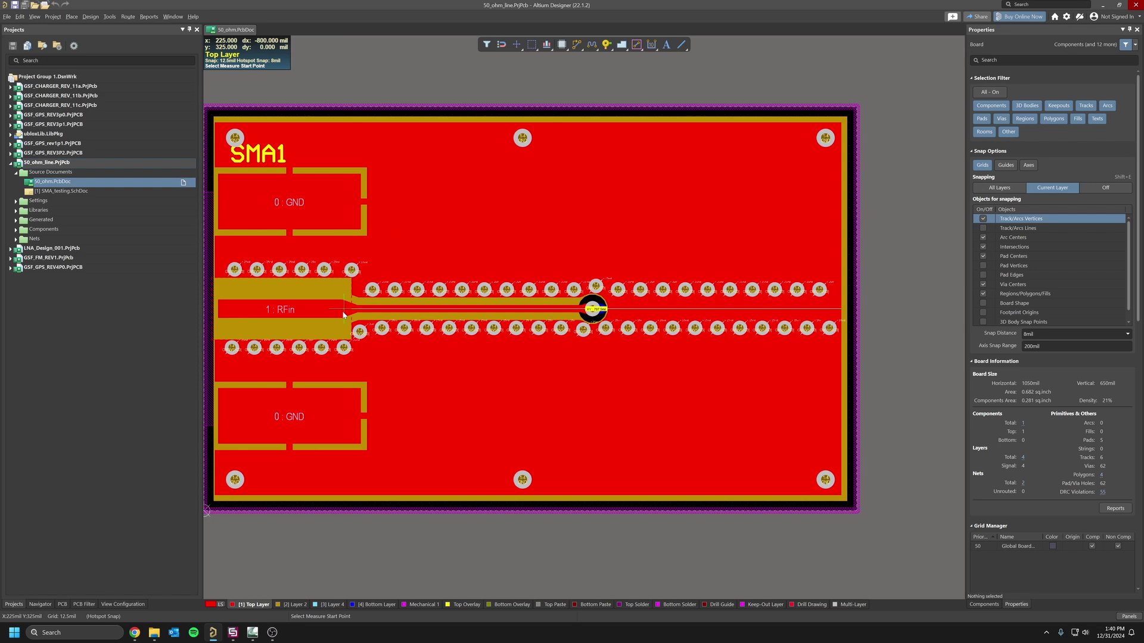
key("Escape")
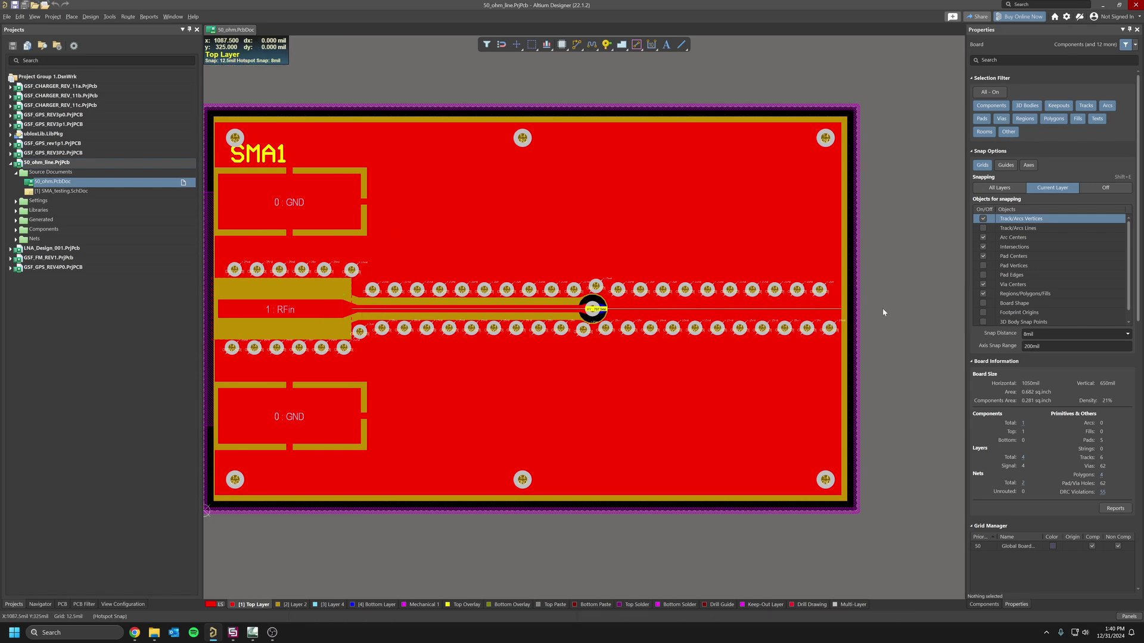
Show the board in 3D and flip it to view the trace on the underside
key("3")
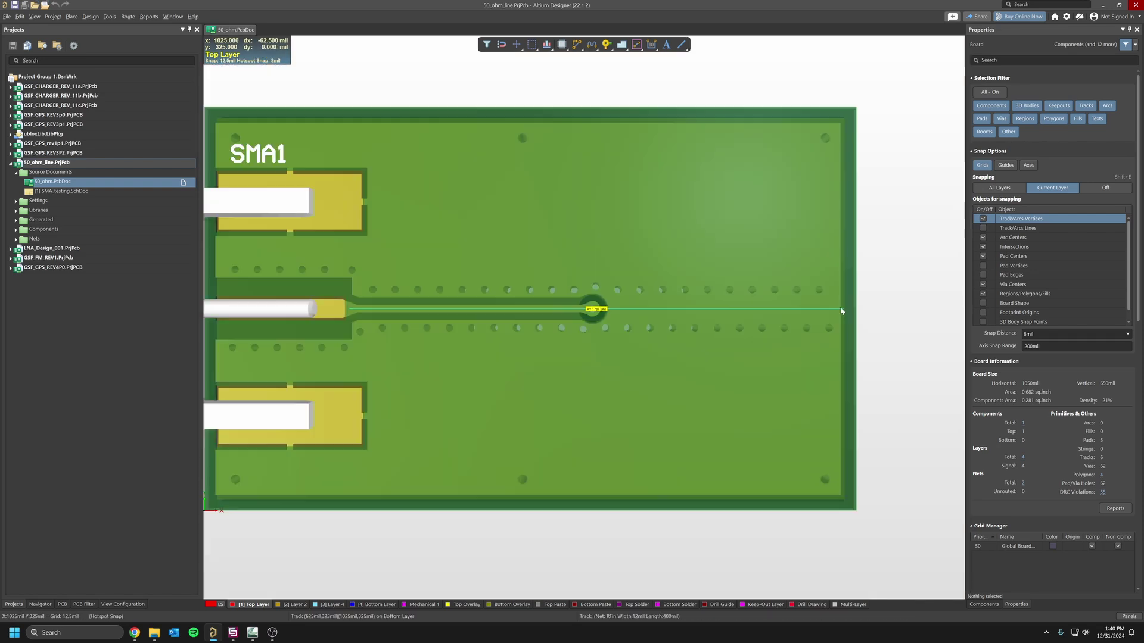
mouse_move(653, 297)
right_mouse_down()
mouse_move(656, 342)
mouse_move(616, 360)
mouse_move(679, 332)
mouse_move(653, 319)
right_mouse_up()
key("shift")
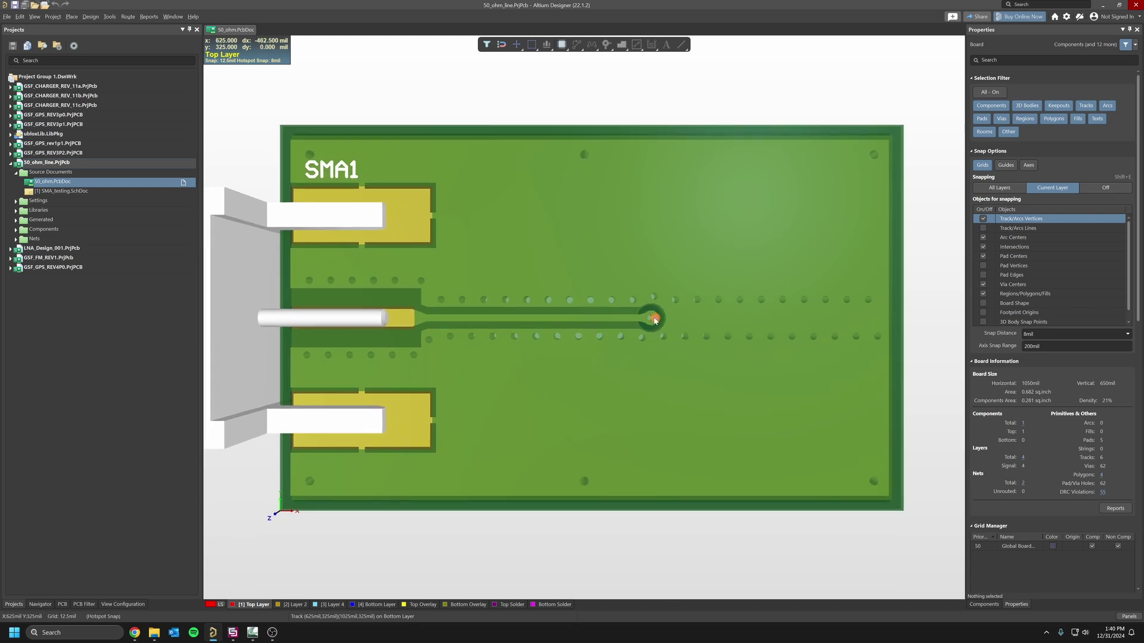
key("v")
key("b")
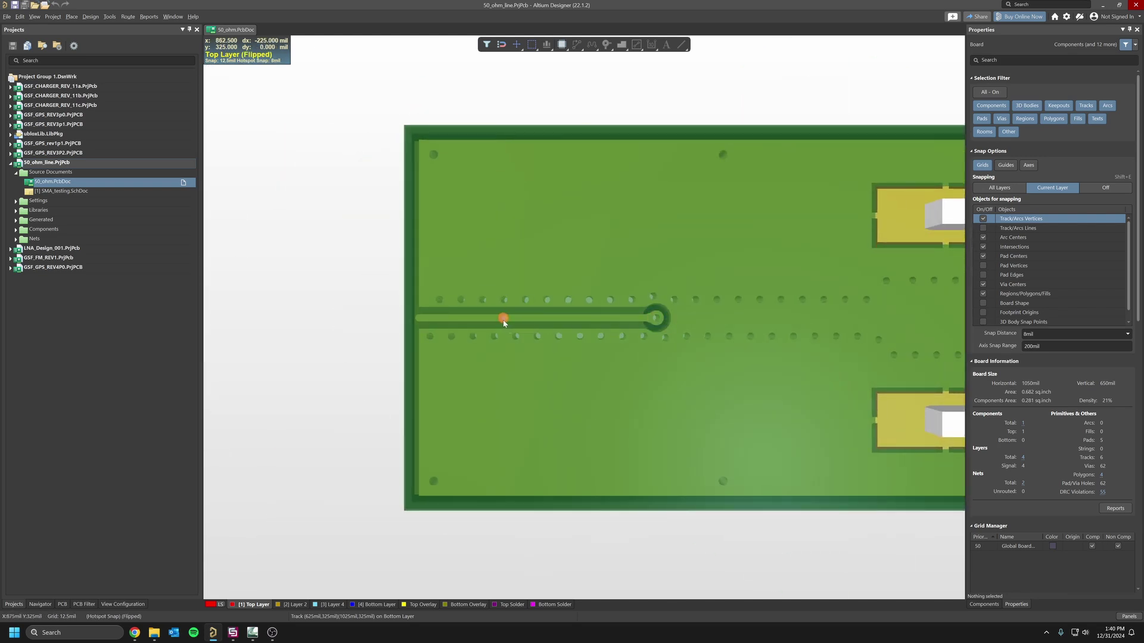
Return the 3D view to the top side and view the trace from the SMA connector to the via
scroll(434, 316, "down", 2, "ctrl")
right_click_drag(385, 316, 353, 310)
key("0")
right_click_drag(426, 319, 873, 322)
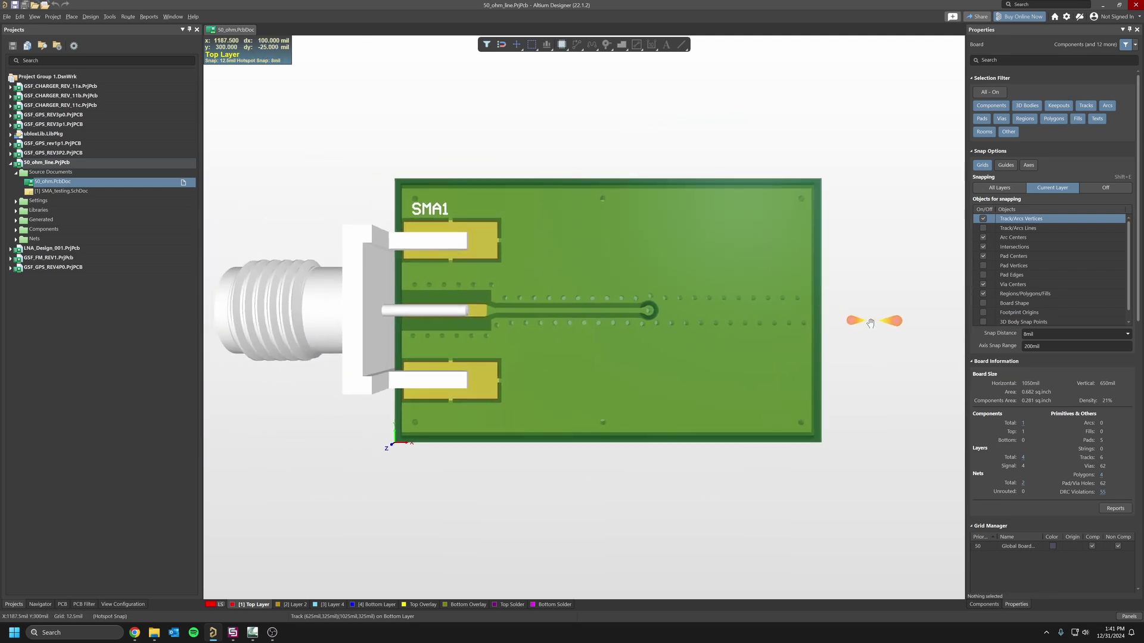
mouse_move(598, 354)
right_mouse_down("shift")
mouse_move(619, 335)
mouse_move(661, 242)
mouse_move(637, 211)
mouse_move(602, 351)
right_mouse_up("shift")
scroll(603, 340, "up", 3, "ctrl")
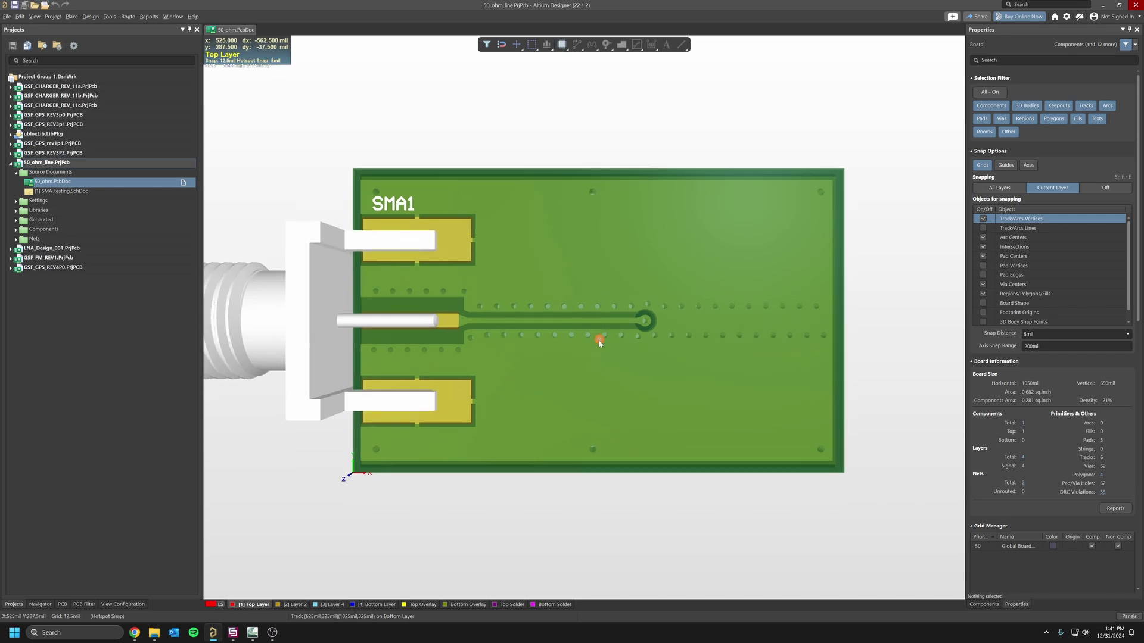
right_click_drag(536, 335, 548, 338)
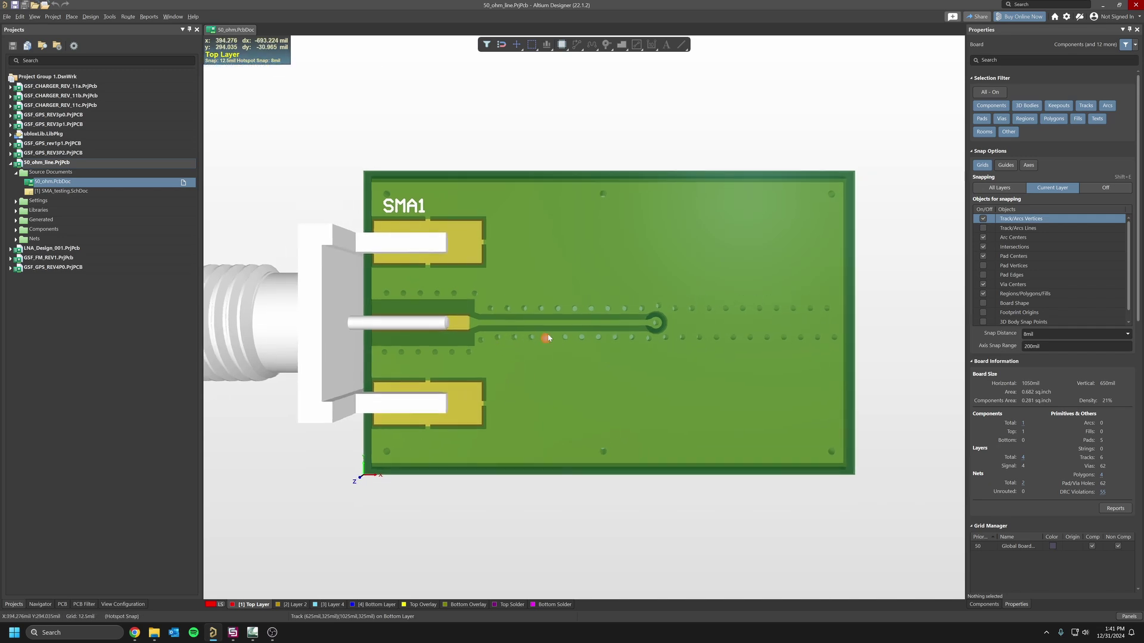
Show the board in 2D and examine the RFin trace, its coplanar gaps and the ground via rows on the top layer
key("2")
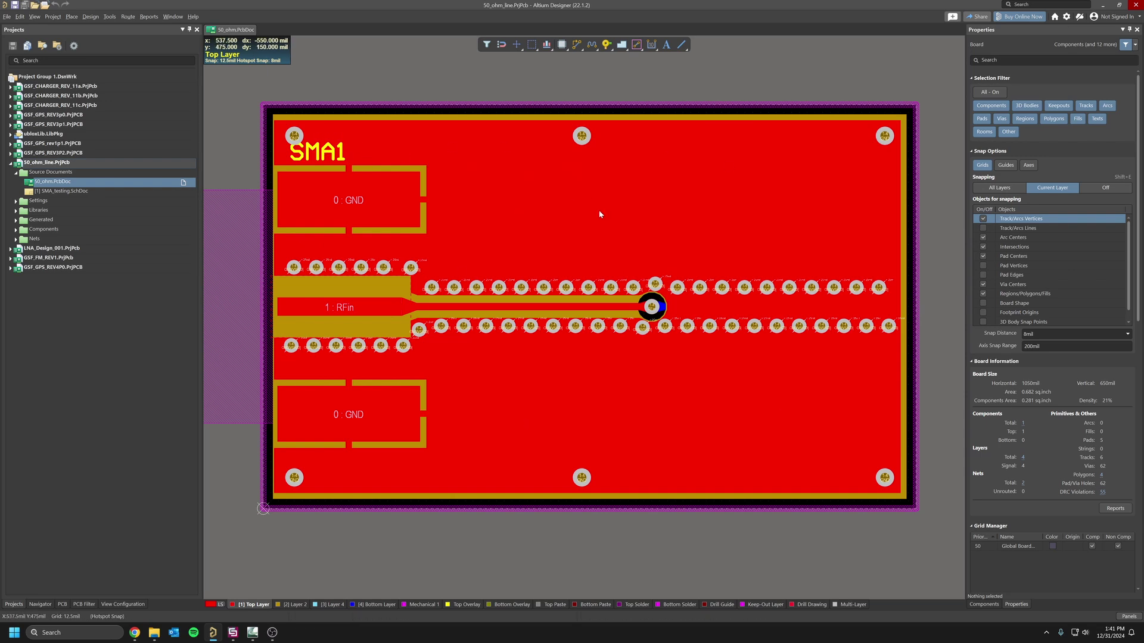
right_click_drag(421, 466, 432, 459)
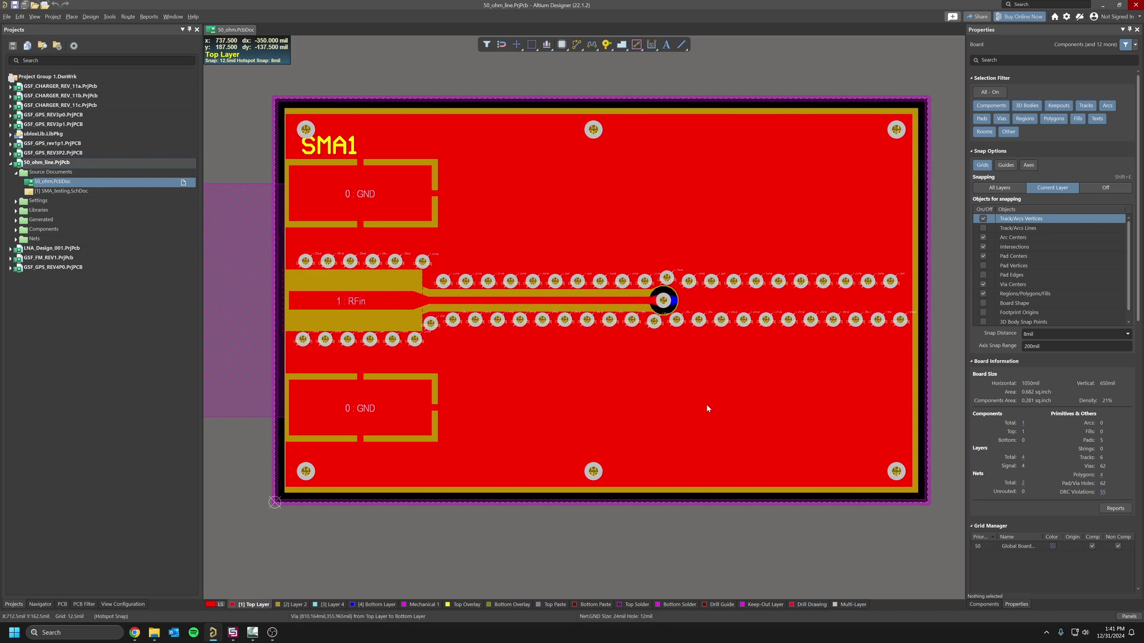
scroll(500, 293, "up", 5, "ctrl")
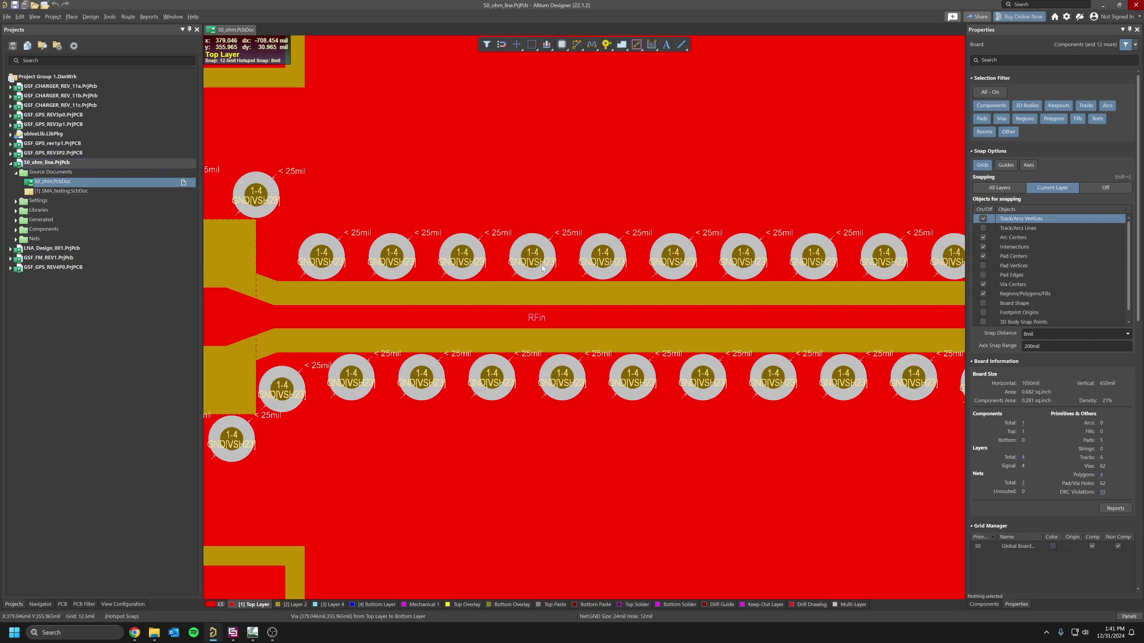
scroll(422, 379, "down", 1, "ctrl")
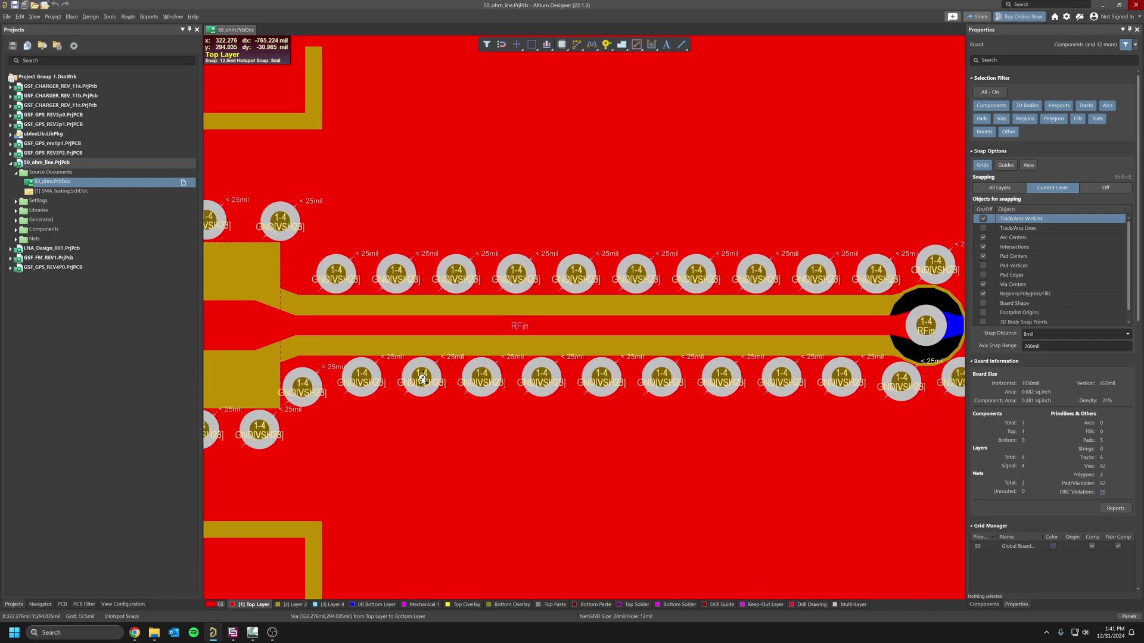
scroll(421, 379, "down", 3, "ctrl")
right_click_drag(505, 370, 545, 398)
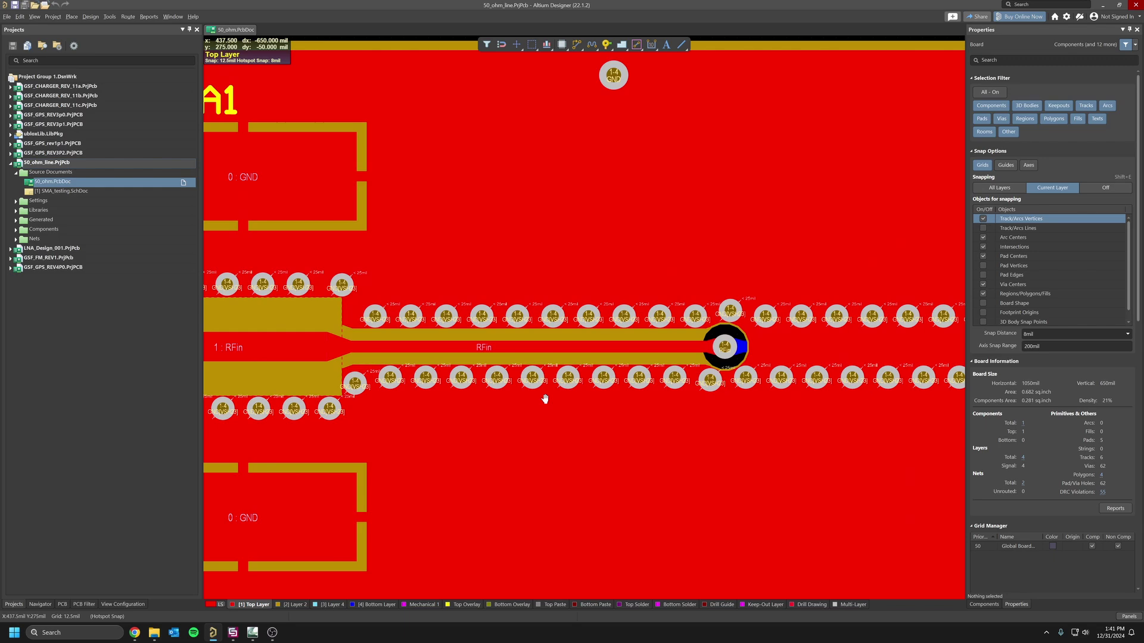
right_click_drag(478, 426, 562, 400)
scroll(562, 401, "down", 1, "ctrl")
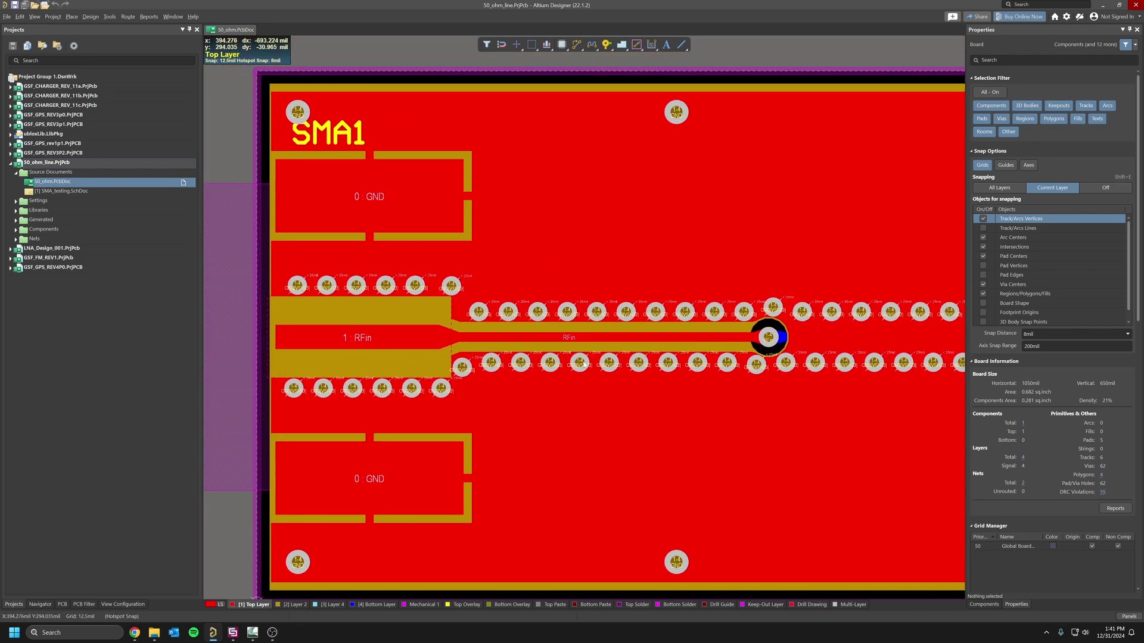
scroll(491, 328, "down", 1, "ctrl")
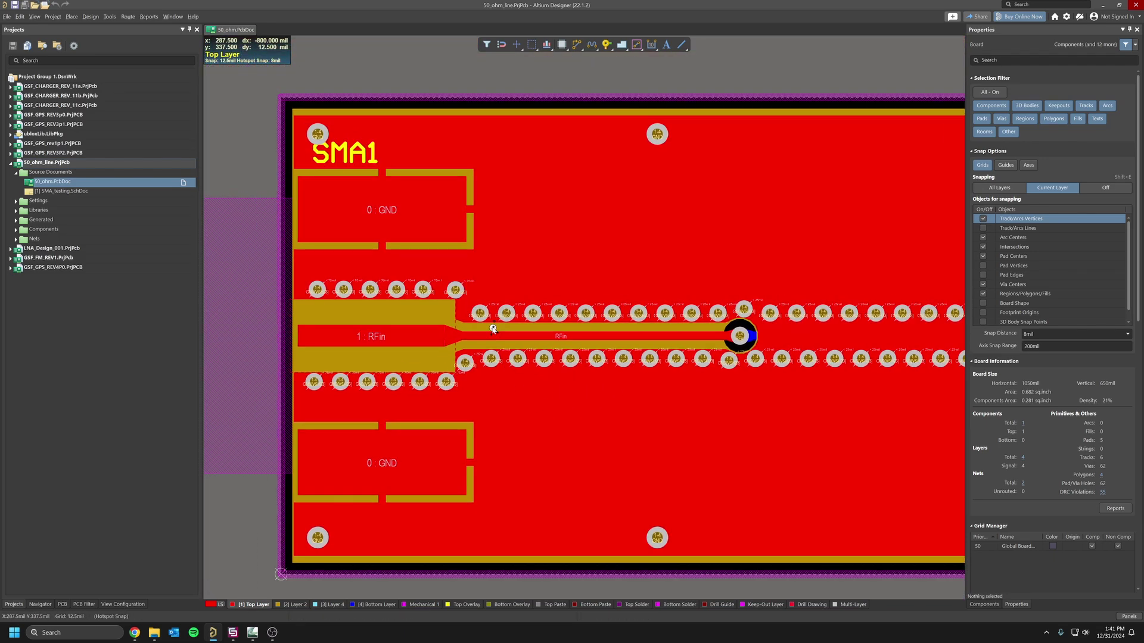
scroll(492, 328, "up", 3, "ctrl")
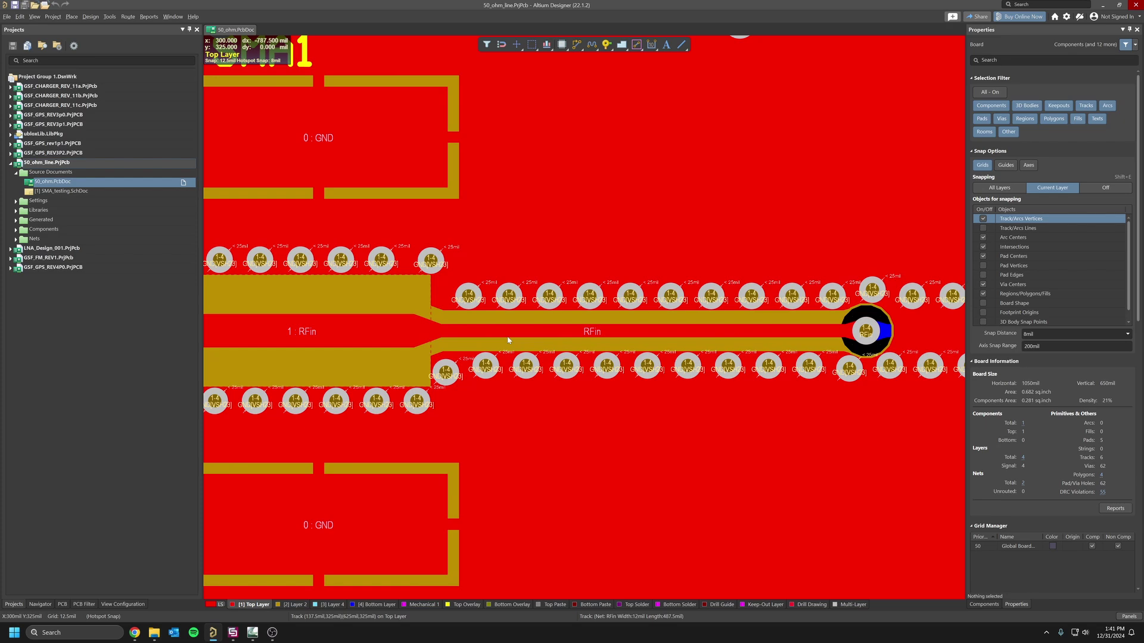
scroll(508, 340, "down", 2, "ctrl")
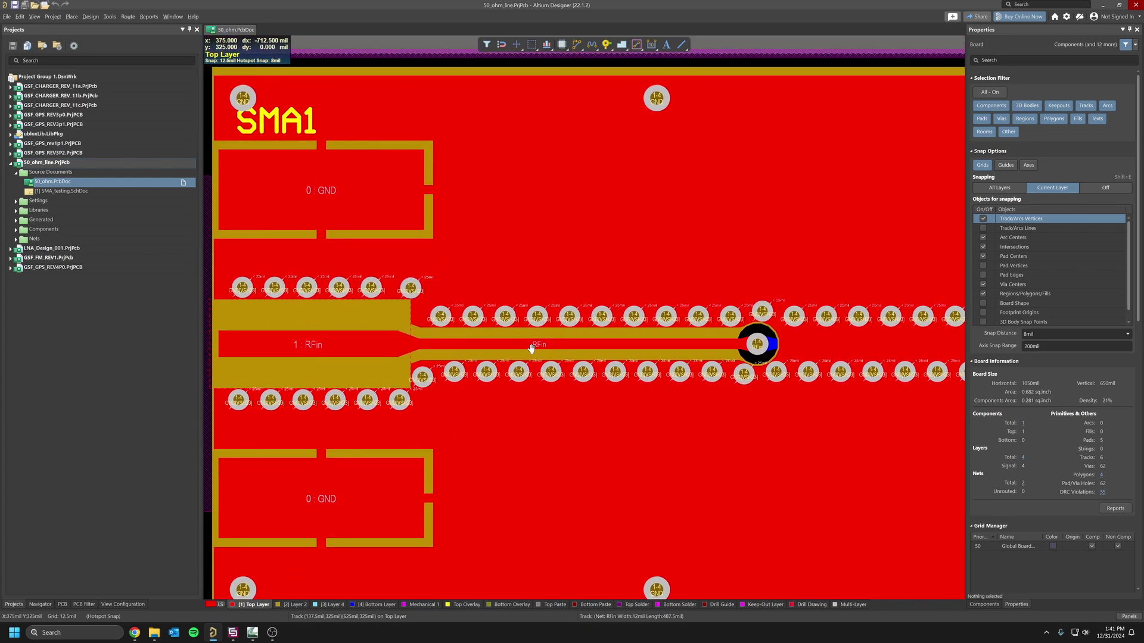
right_click_drag(531, 348, 554, 348)
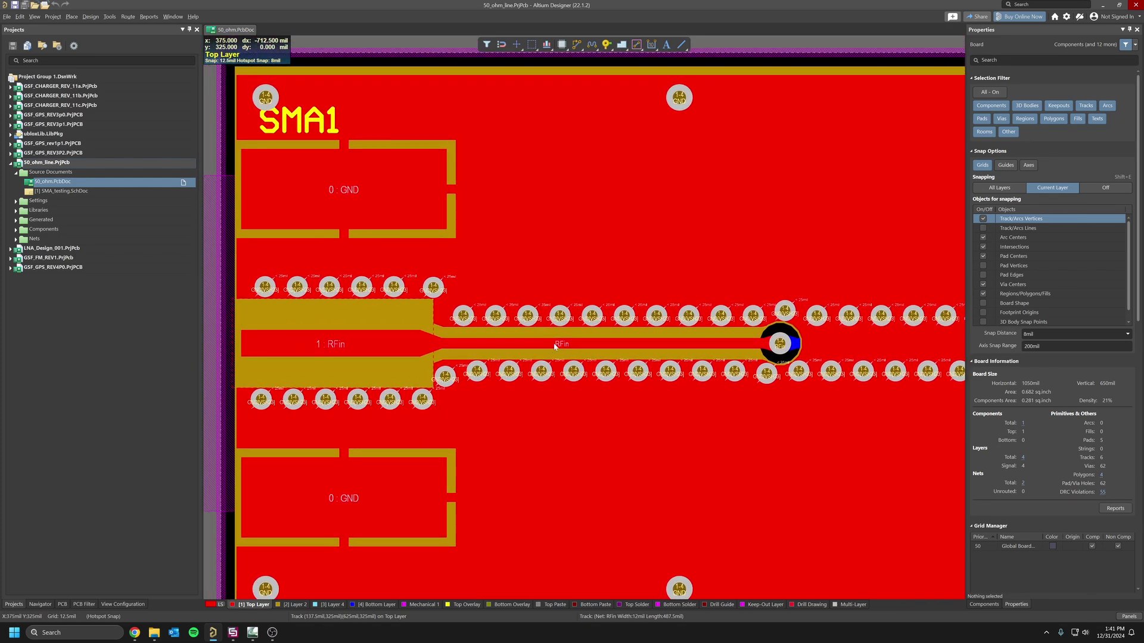
Inspect the copper planes on Layer 2 and Layer 4 around the RFin via
left_click(296, 605)
right_click_drag(481, 294, 450, 287)
scroll(450, 284, "down", 2, "ctrl")
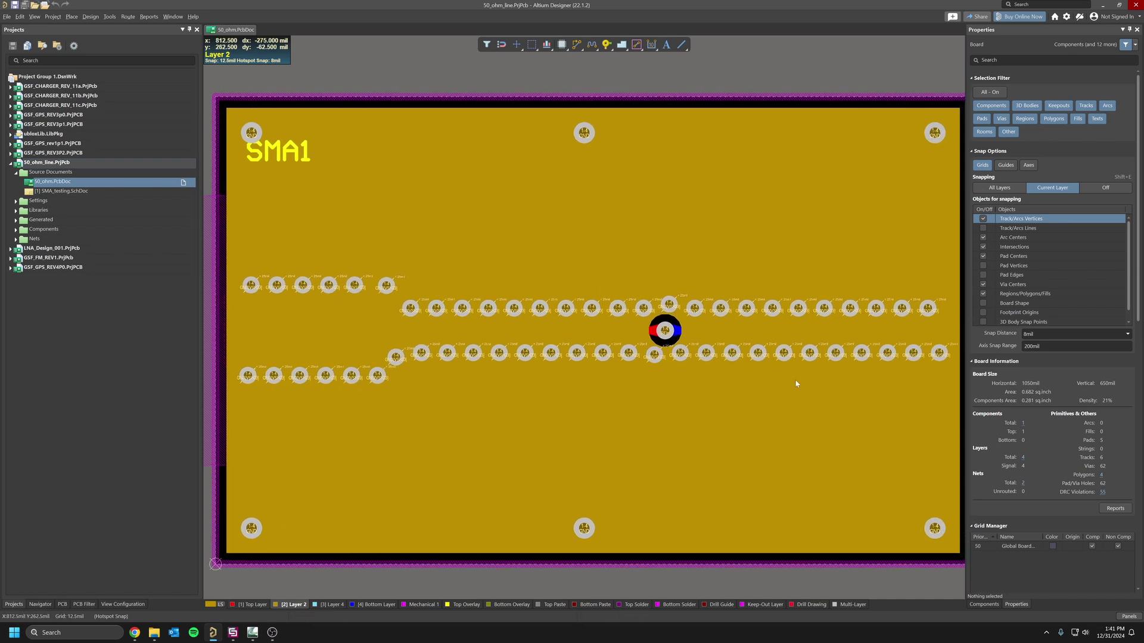
left_click(330, 605)
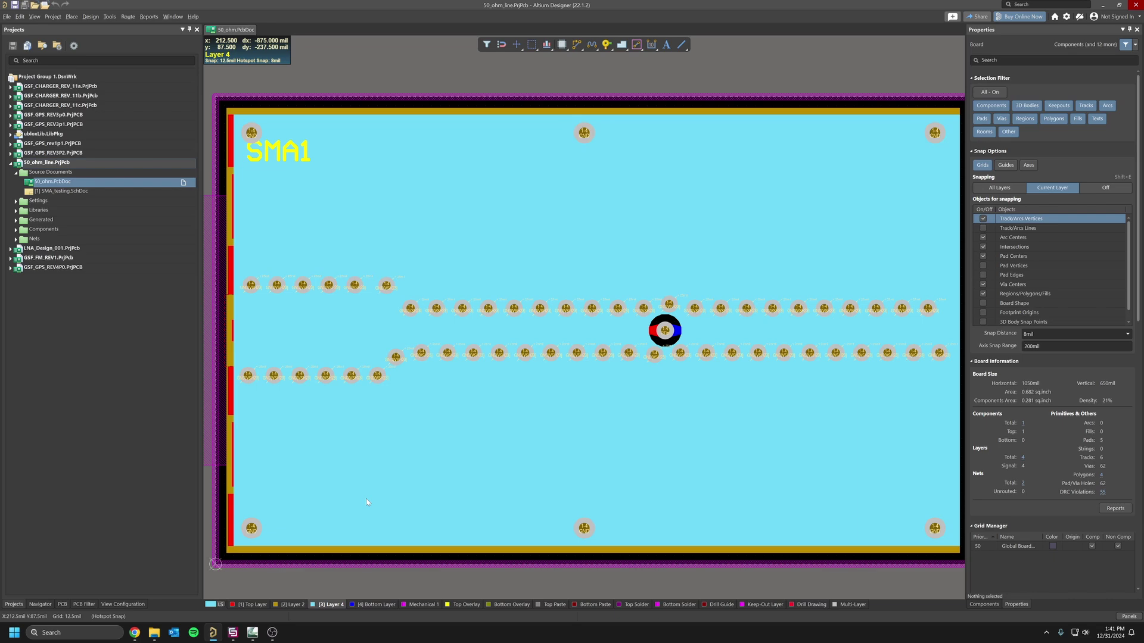
Display the Bottom Layer and examine the RFin trace from the via to the board edge
left_click(367, 605)
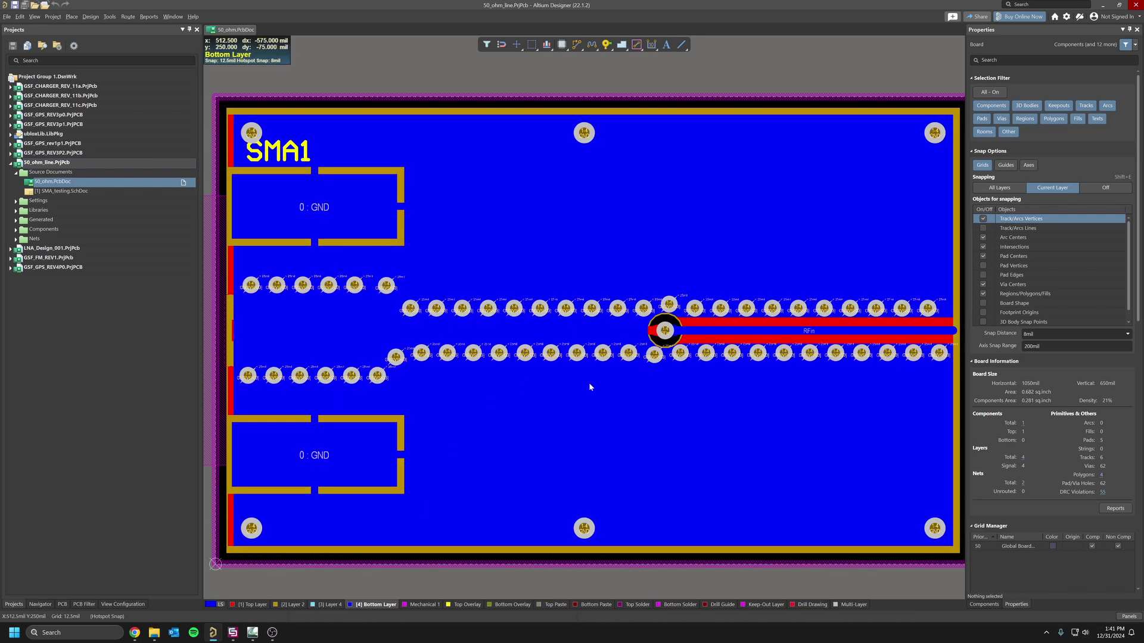
scroll(589, 383, "down", 1, "ctrl")
right_click_drag(603, 384, 494, 390)
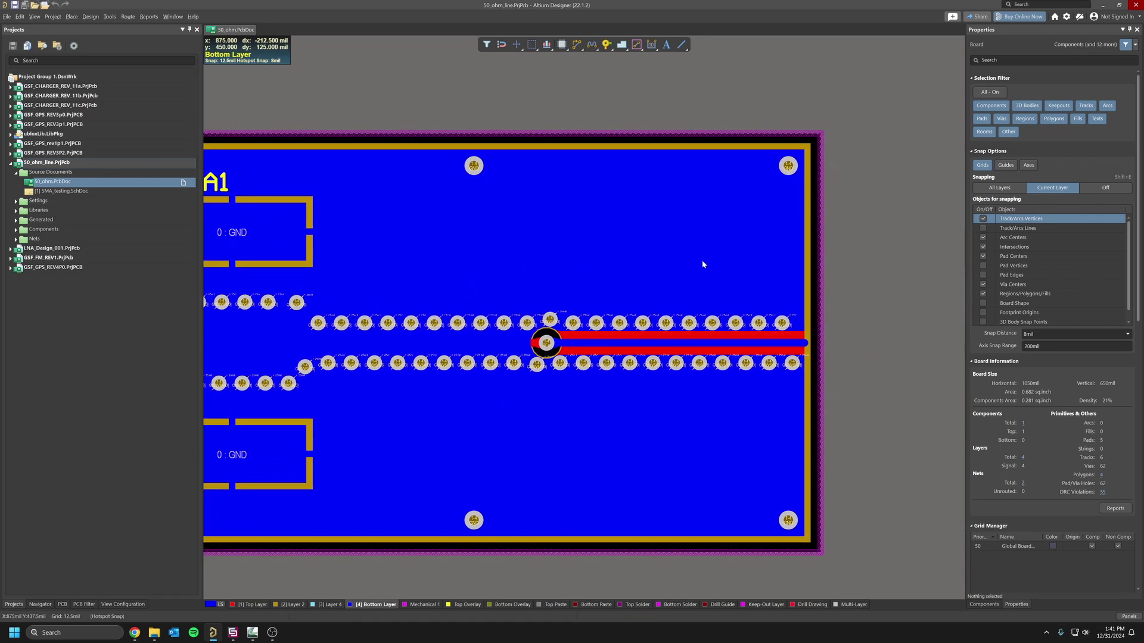
scroll(651, 361, "up", 2, "ctrl")
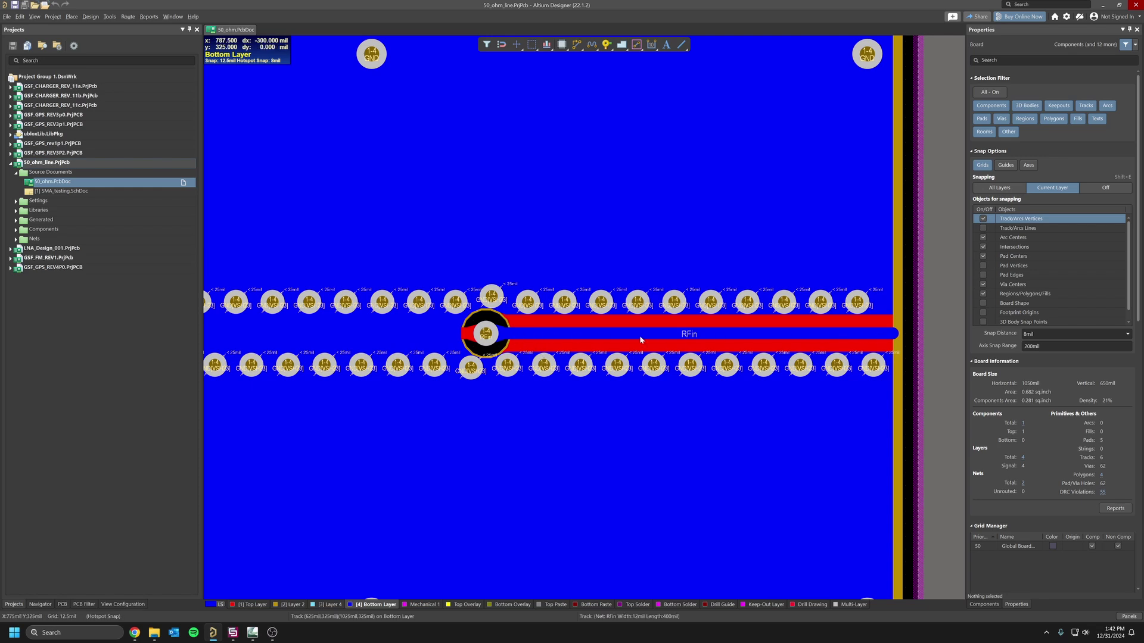
scroll(512, 335, "up", 1, "ctrl")
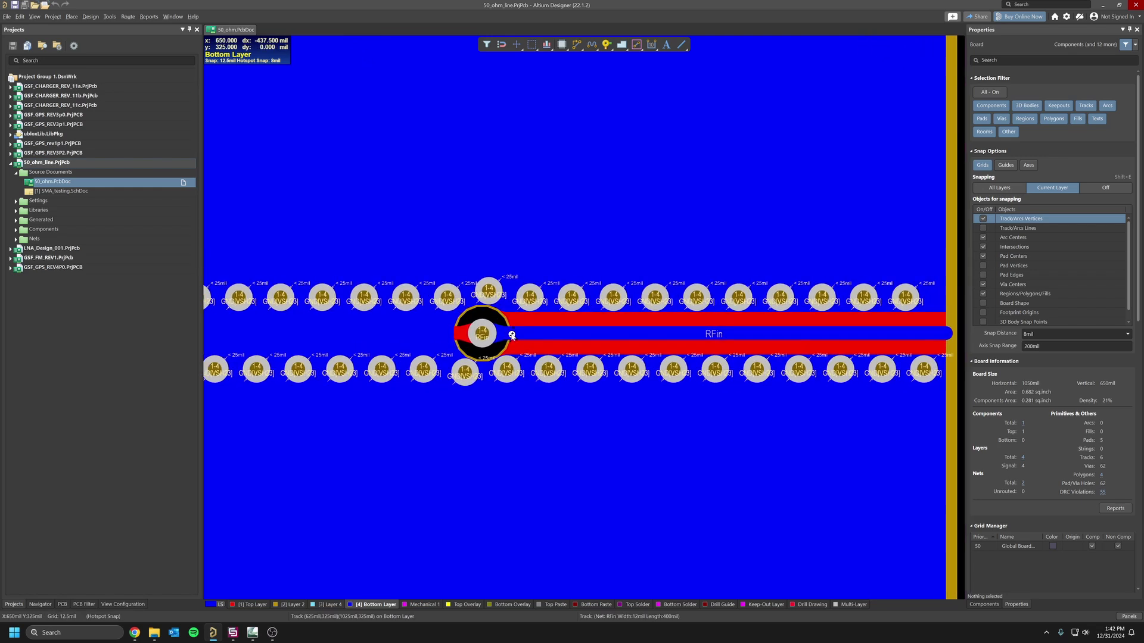
right_click_drag(528, 333, 471, 337)
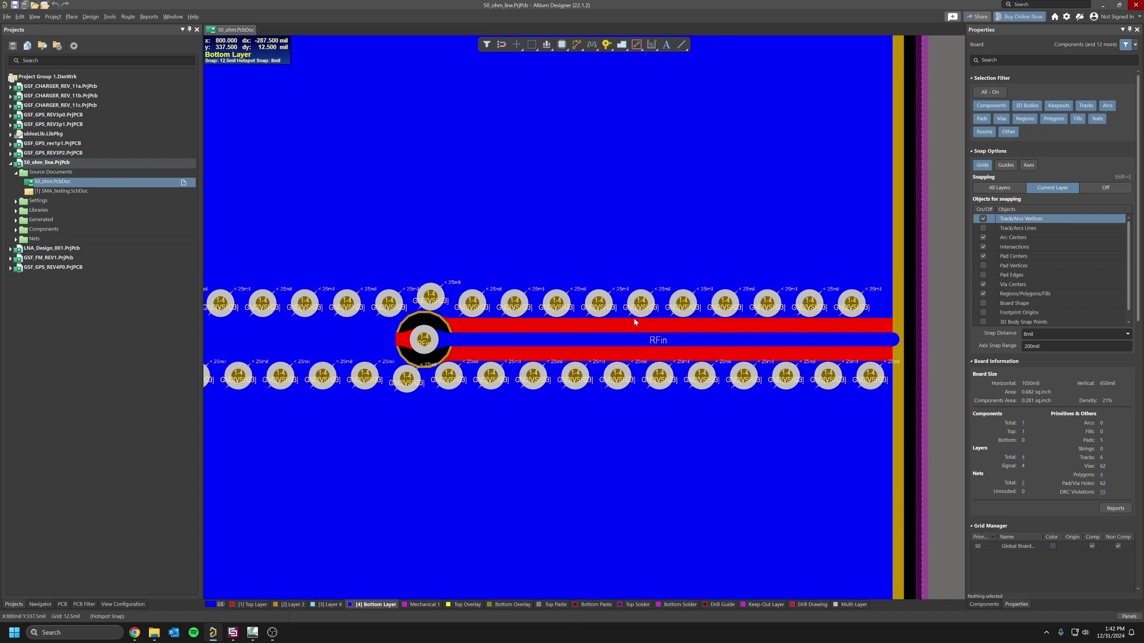
Switch to Saturn PCB Toolkit to check the coplanar conductor width, height and gap, and minimize it again
left_click(252, 634)
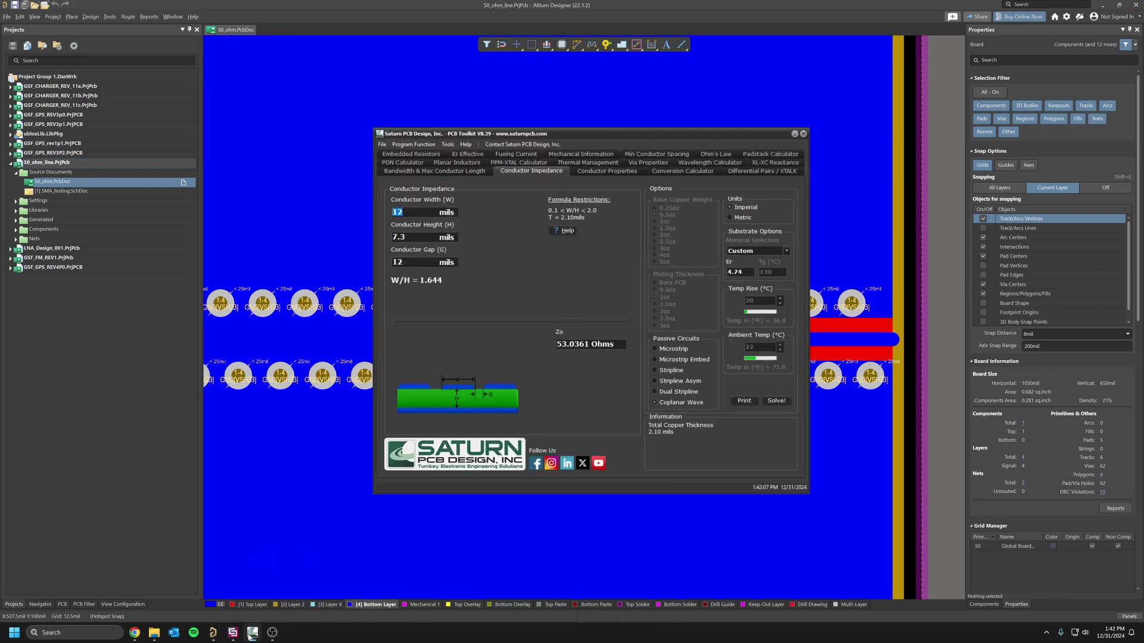
key("Tab")
key("Tab")
left_click(398, 212)
left_click(794, 134)
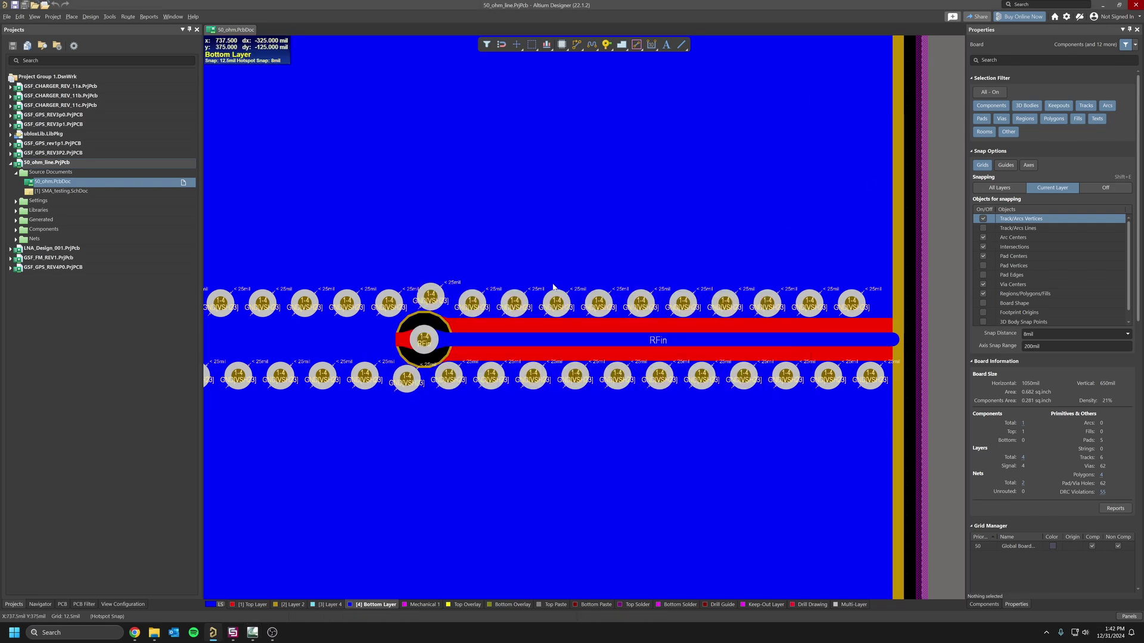
Examine the RFin via and the surrounding GND polygon clearance on the Bottom Layer
scroll(543, 301, "down", 1, "ctrl")
right_click_drag(543, 301, 636, 337)
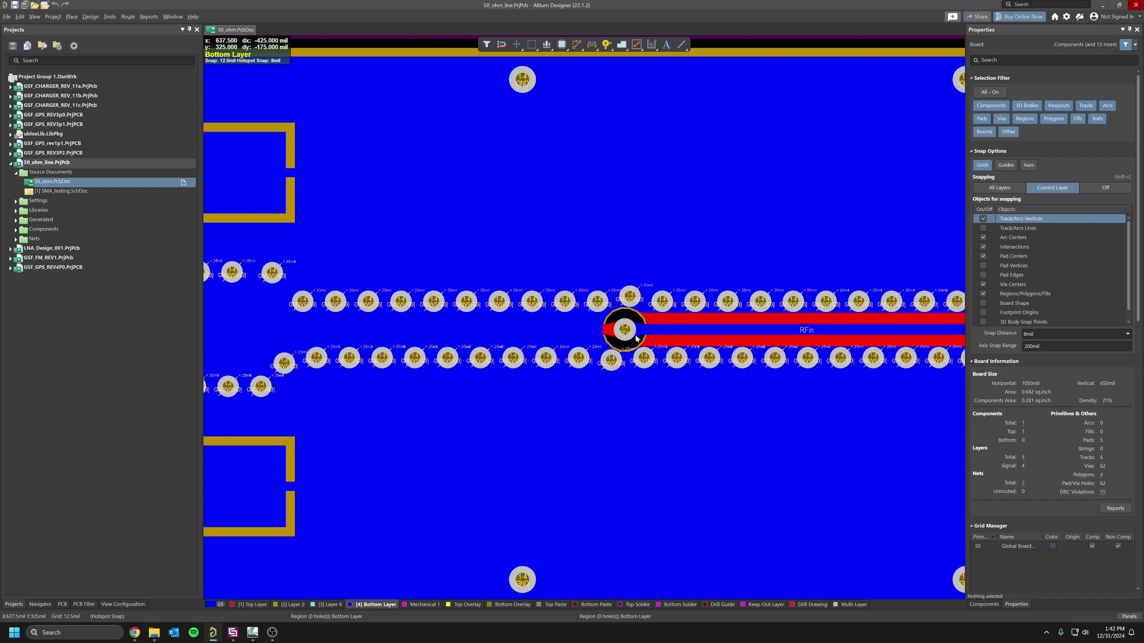
scroll(637, 333, "up", 3, "ctrl")
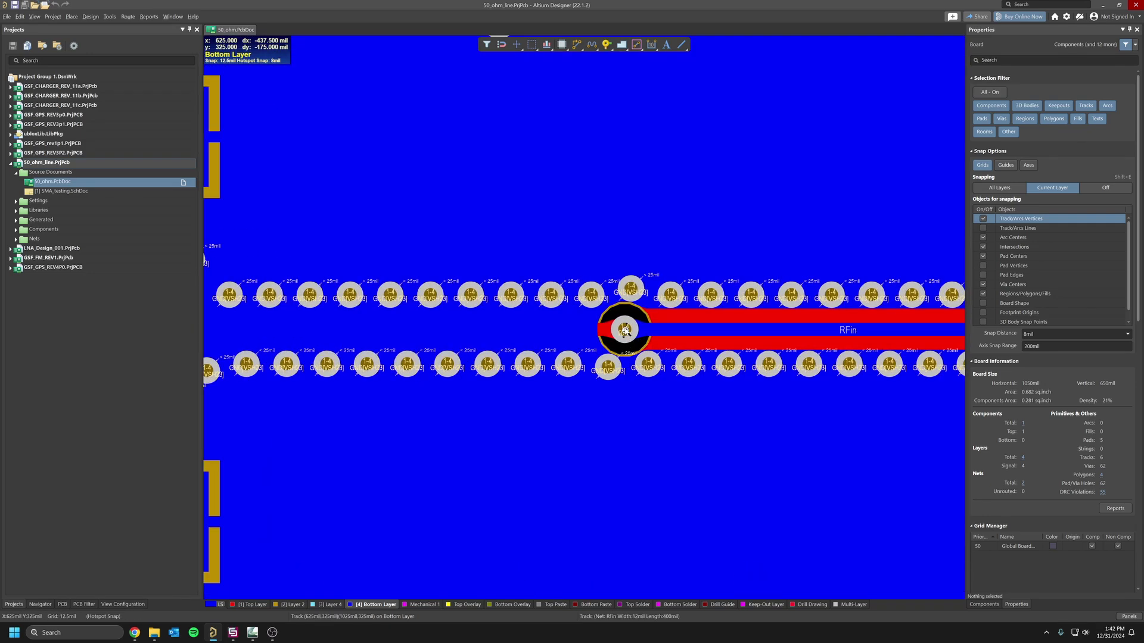
left_click(650, 326)
left_click(650, 310)
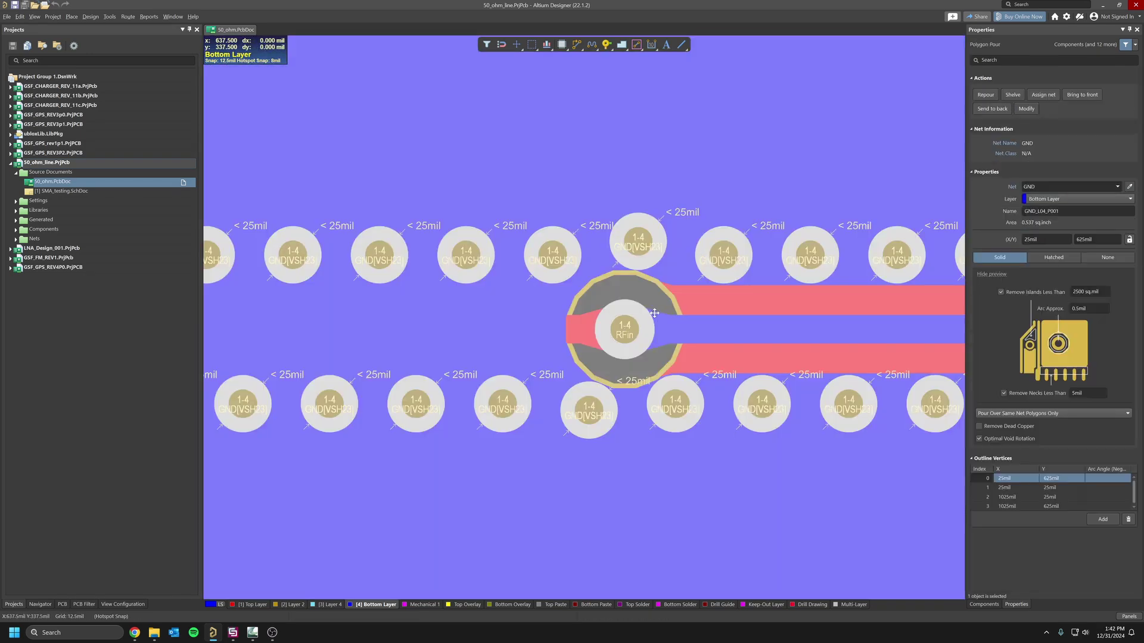
left_click(652, 309)
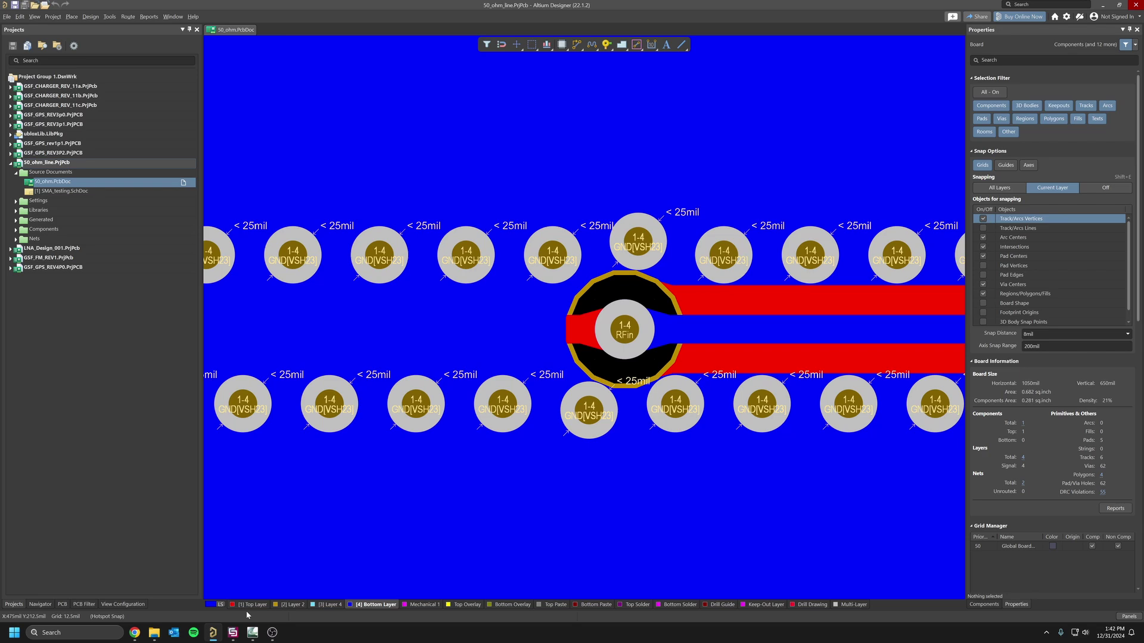
Return to the Top Layer and examine the taper between the SMA1 centre pad and the narrow RFin trace
key("KP_Multiply")
middle_click_drag(375, 388, 379, 407)
right_click_drag(379, 408, 638, 365)
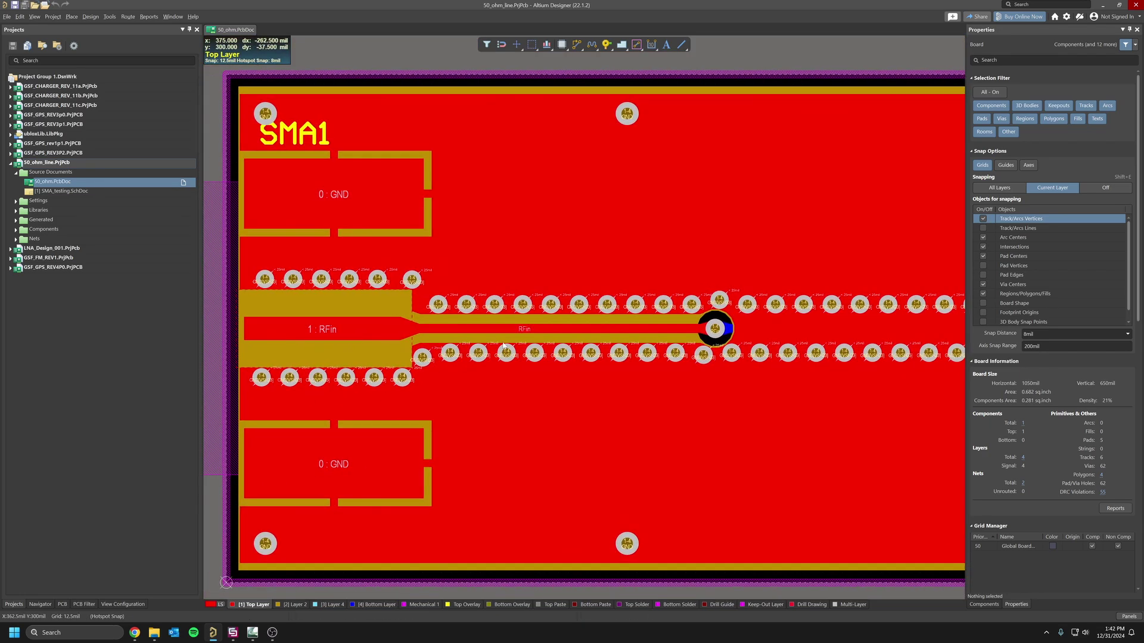
middle_click_drag(434, 338, 432, 330)
scroll(433, 331, "up", 2, "ctrl")
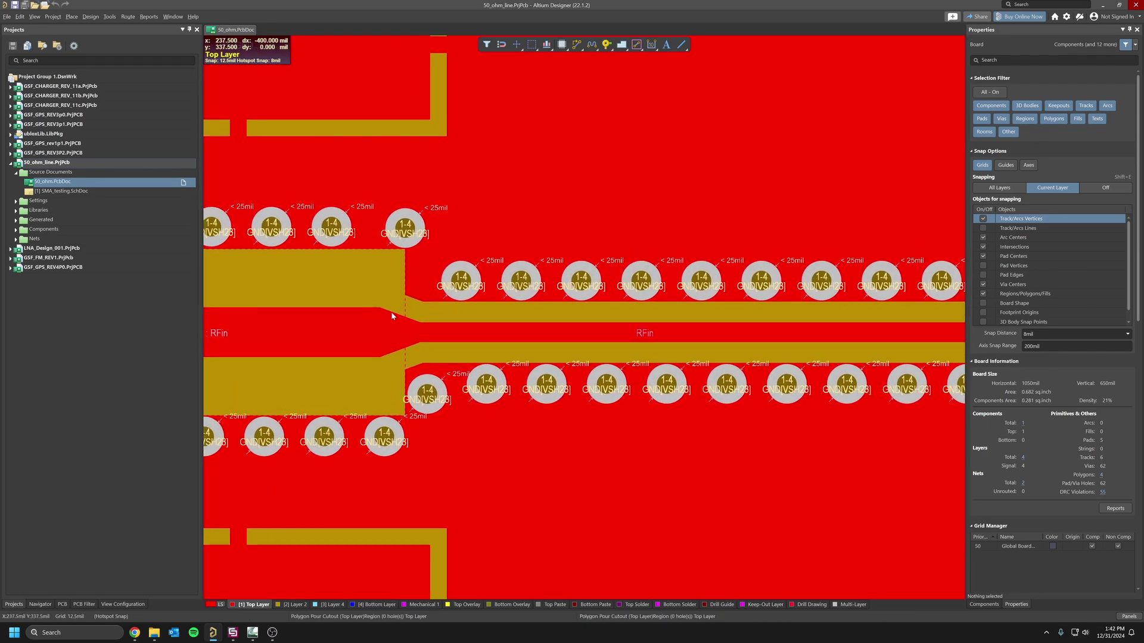
scroll(405, 336, "down", 5, "ctrl")
Inspect the RFin via's clearance ring on the Top Layer and bring the whole board back into view
scroll(638, 324, "up", 6, "ctrl")
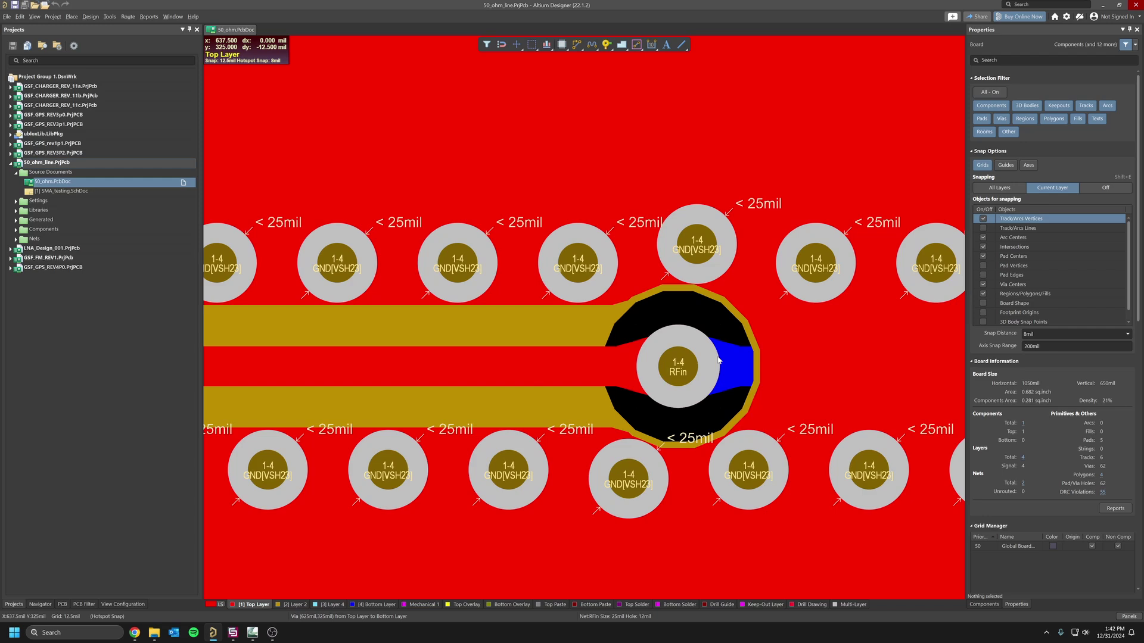
scroll(700, 379, "down", 5, "ctrl")
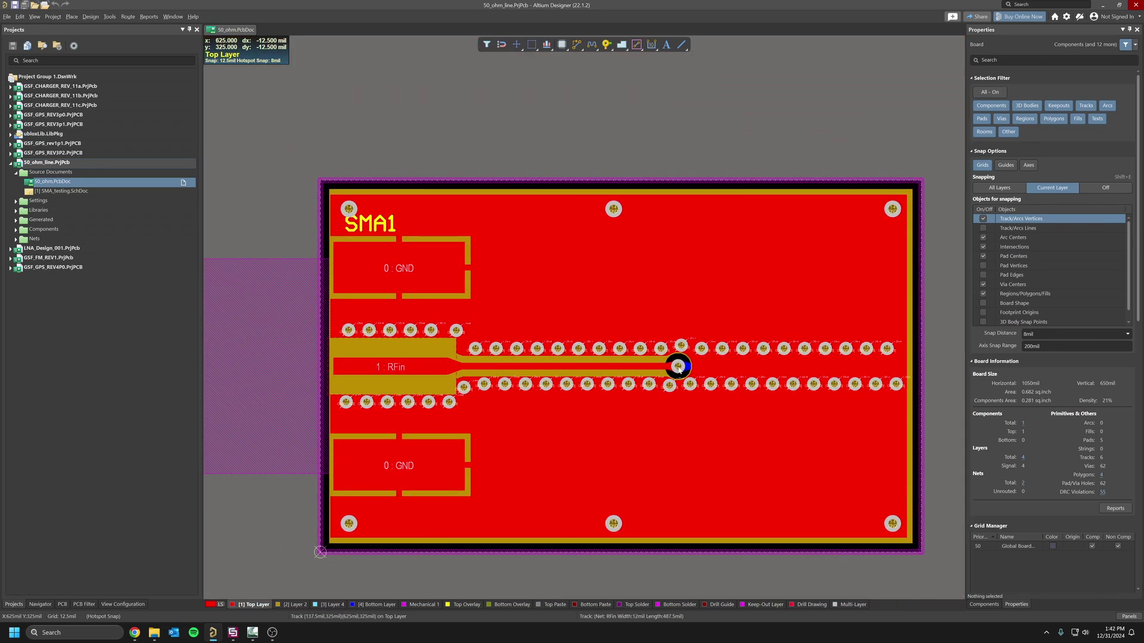
scroll(621, 350, "up", 3, "ctrl")
mouse_move(522, 366)
right_mouse_down()
mouse_move(529, 353)
mouse_move(505, 370)
right_mouse_up()
scroll(529, 353, "down", 1, "ctrl")
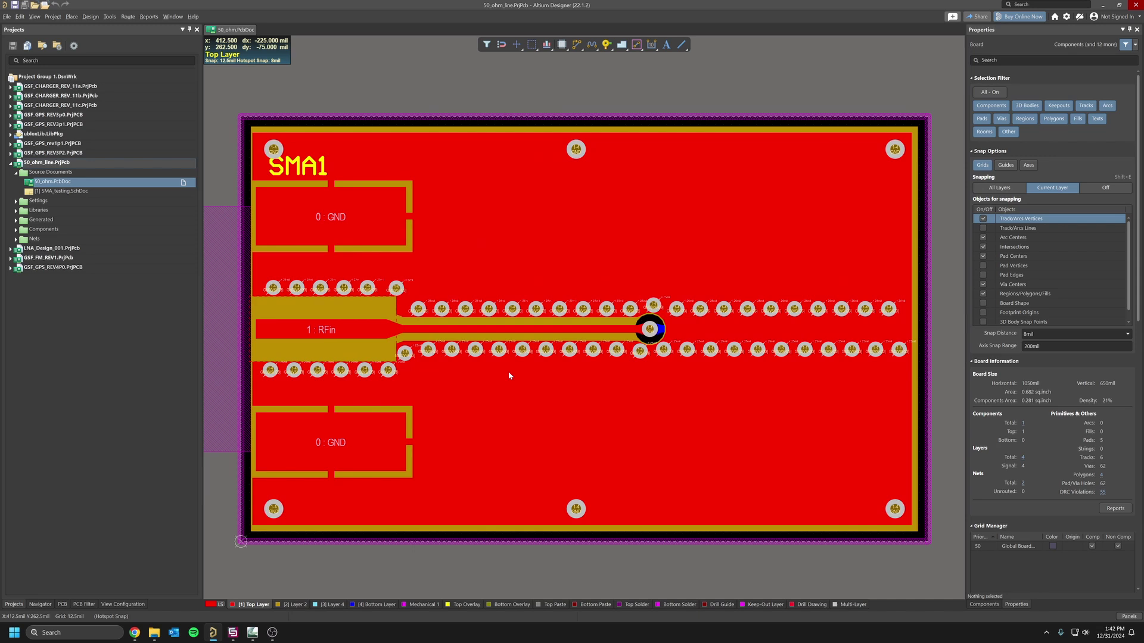
right_click_drag(487, 364, 493, 362)
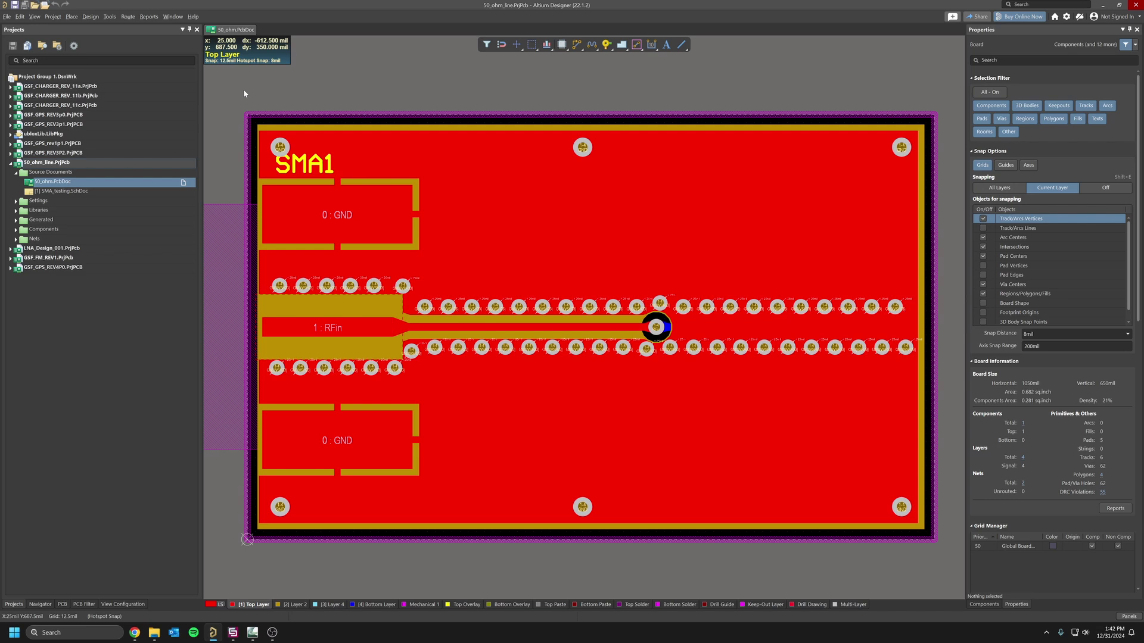
Open the Layer Stack Manager for the board and widen the stackup table's Type column slightly
left_click(91, 18)
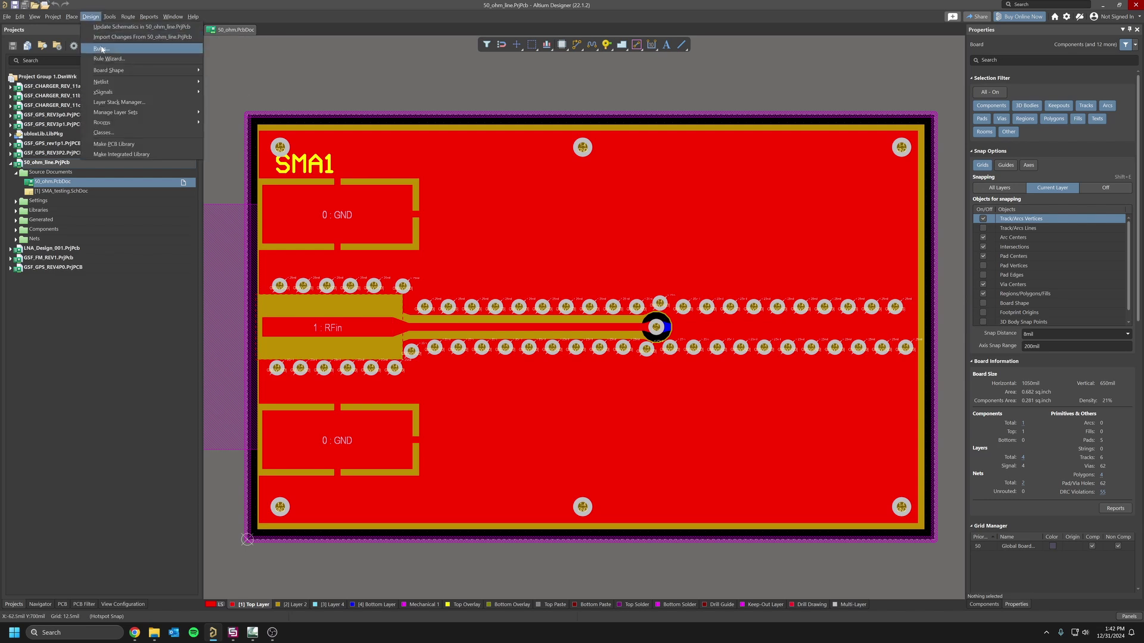
left_click(161, 104)
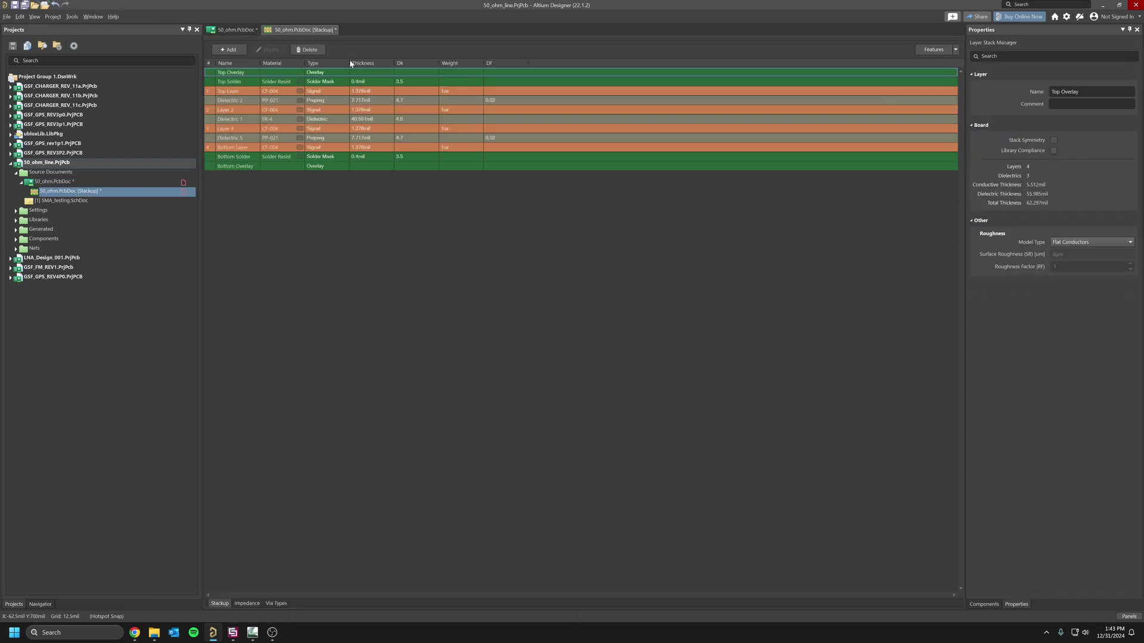
left_click_drag(349, 63, 355, 62)
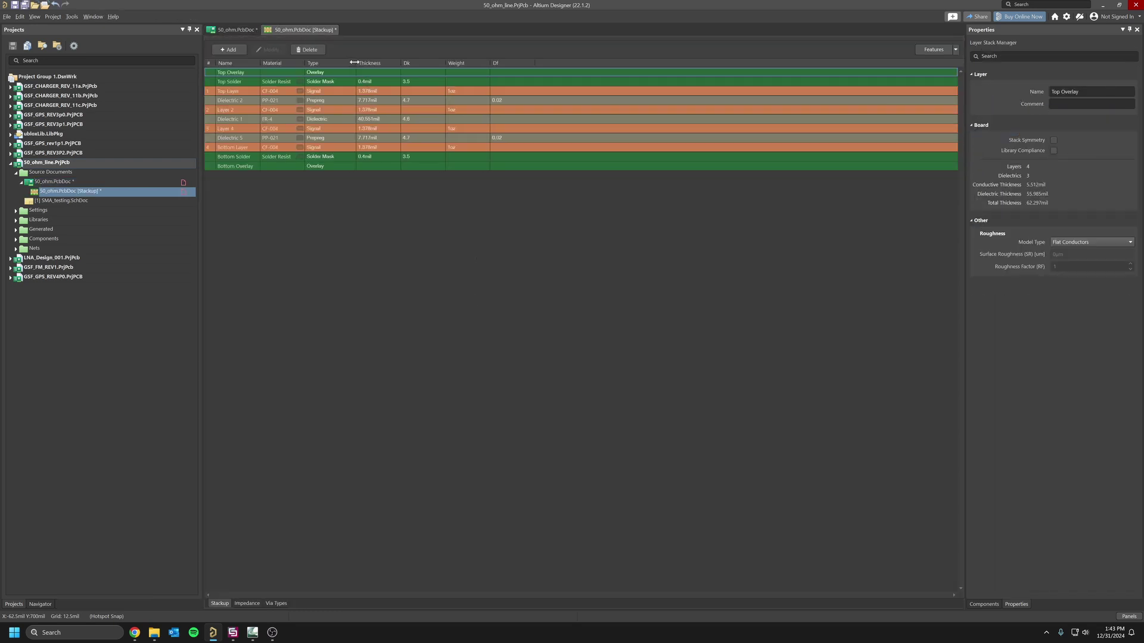
Examine the thickness, Dk and Df of the Dielectric 2 prepreg in the stackup
left_click(333, 102)
left_click(381, 103)
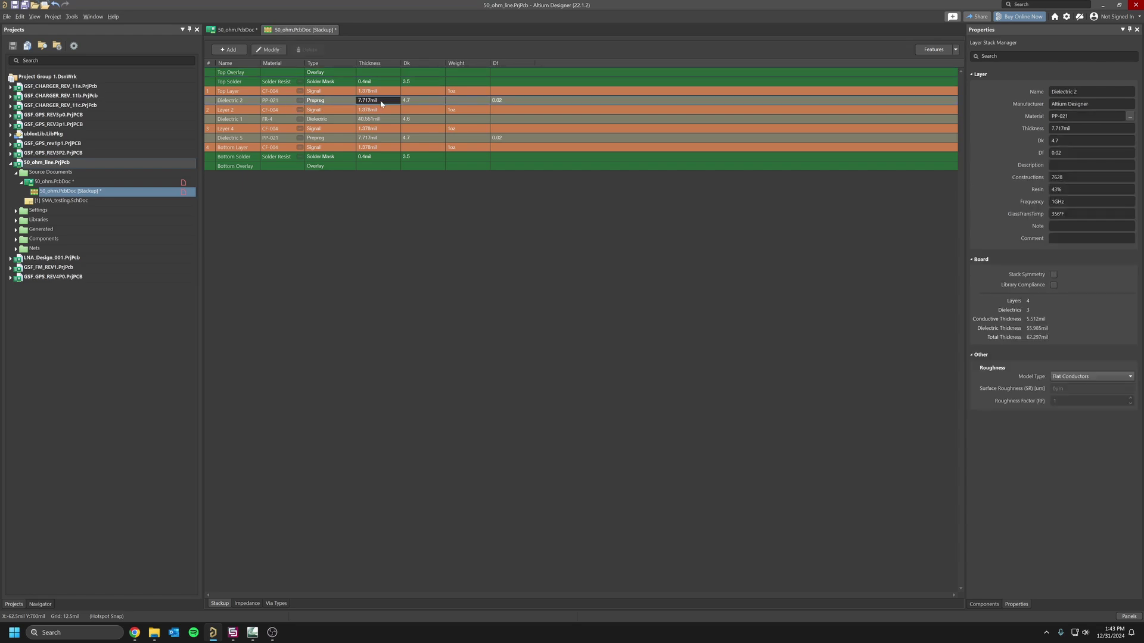
left_click(409, 102)
left_click(509, 101)
Switch to Chrome, examine the 7628 prepreg row of PCBWay's first 4-layer standard stackup, and return to the Layer Stack Manager in Altium Designer
mouse_move(135, 632)
left_click(190, 596)
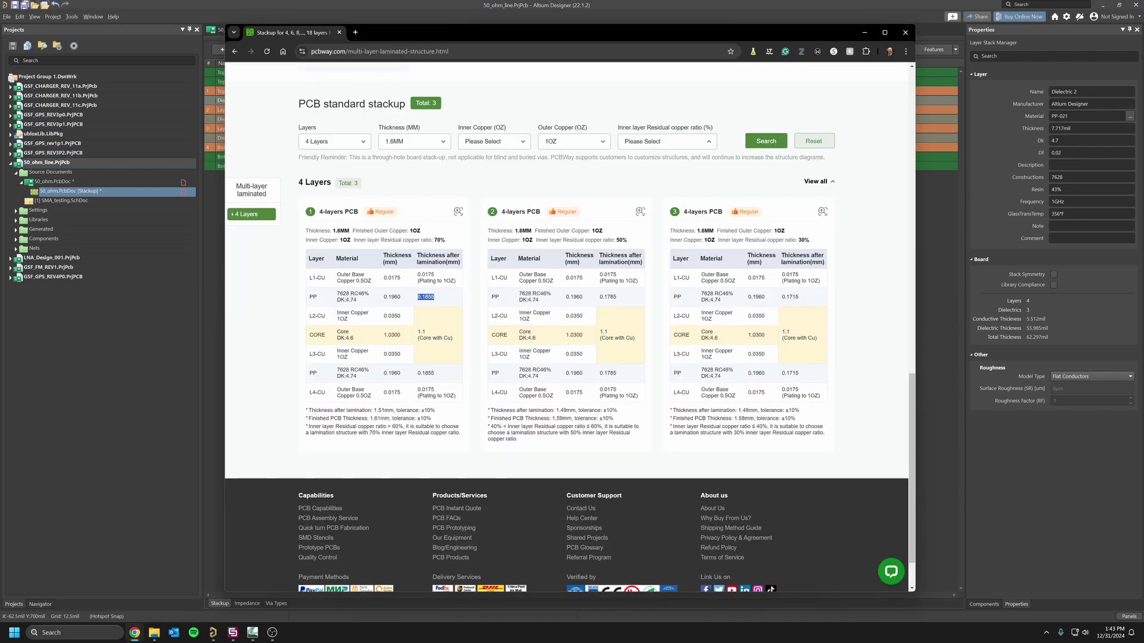
mouse_move(337, 293)
left_mouse_down()
mouse_move(371, 294)
mouse_move(338, 294)
mouse_move(350, 294)
left_mouse_up()
left_click(361, 303)
double_click(343, 294)
left_click(212, 310)
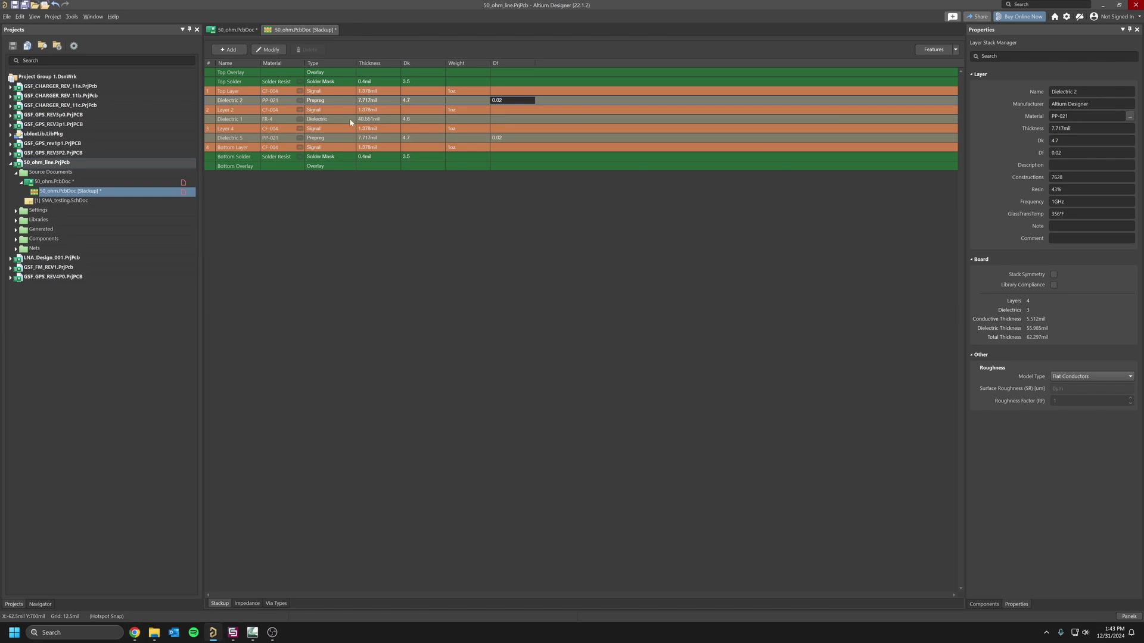
Examine the thicknesses of the Dielectric 1 core, the prepregs and the copper layers from Top Layer to Bottom Layer
left_click(381, 119)
left_click(382, 102)
left_click(382, 120)
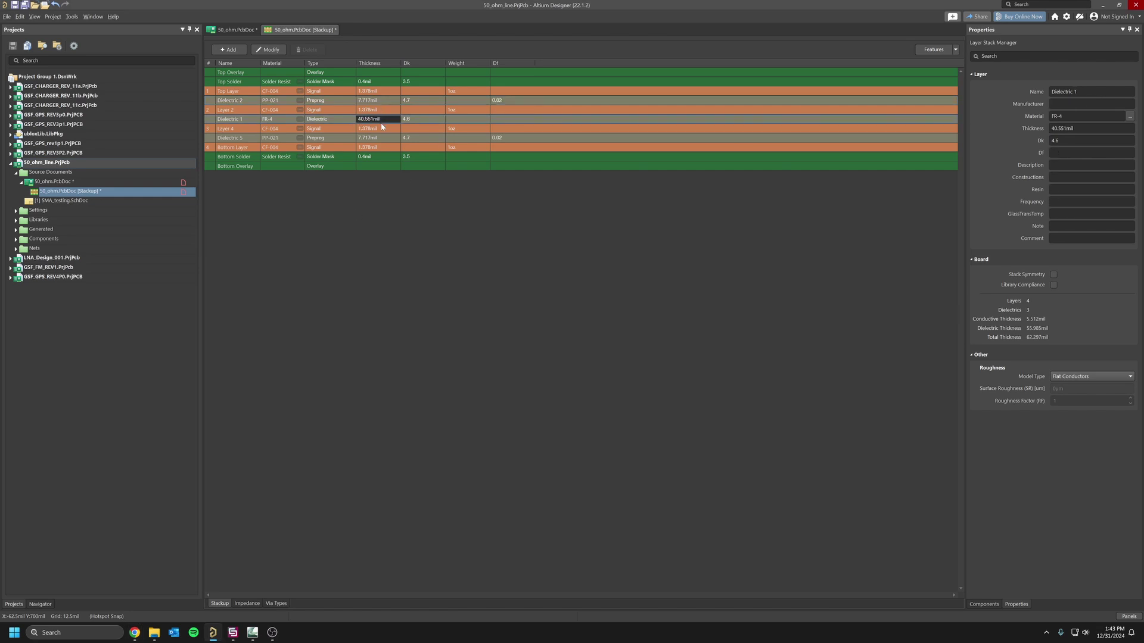
left_click(382, 110)
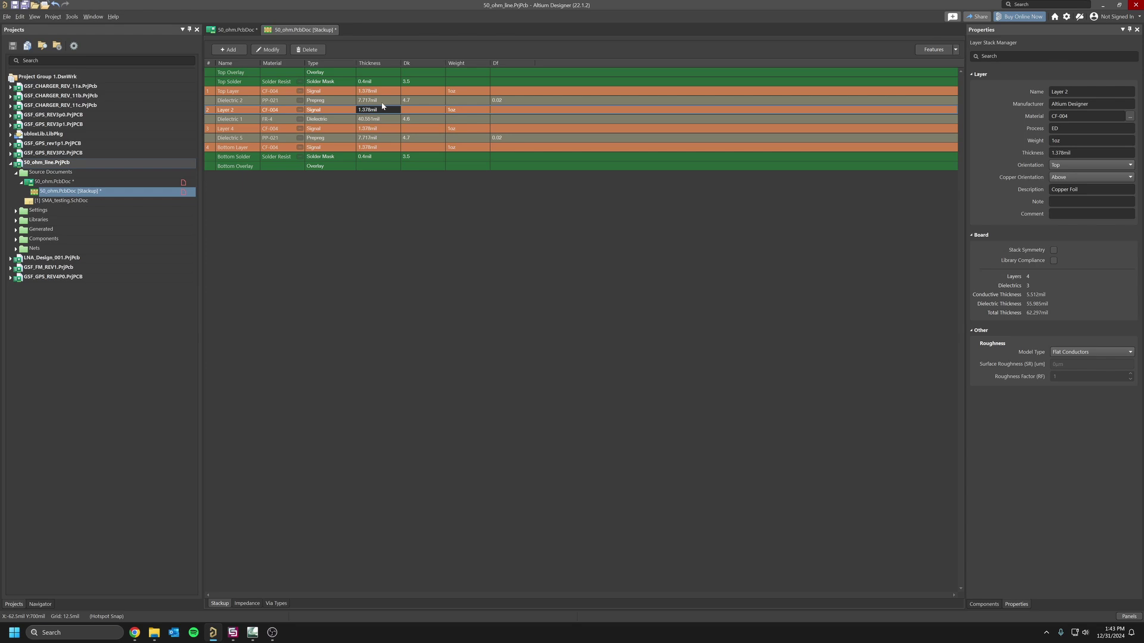
left_click(374, 102)
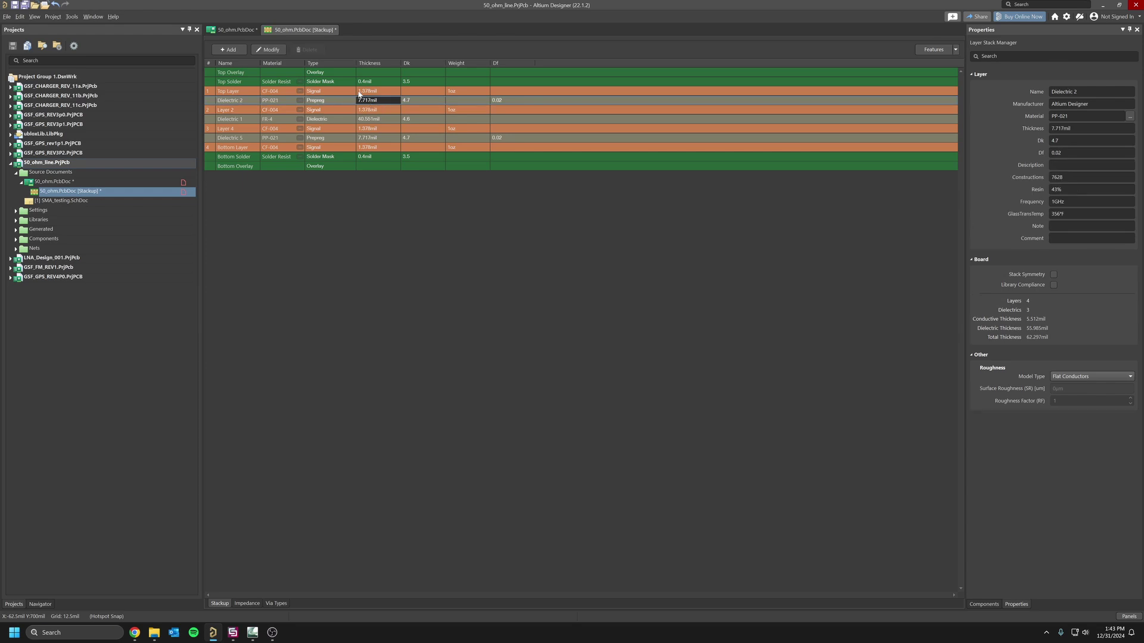
left_click(359, 93)
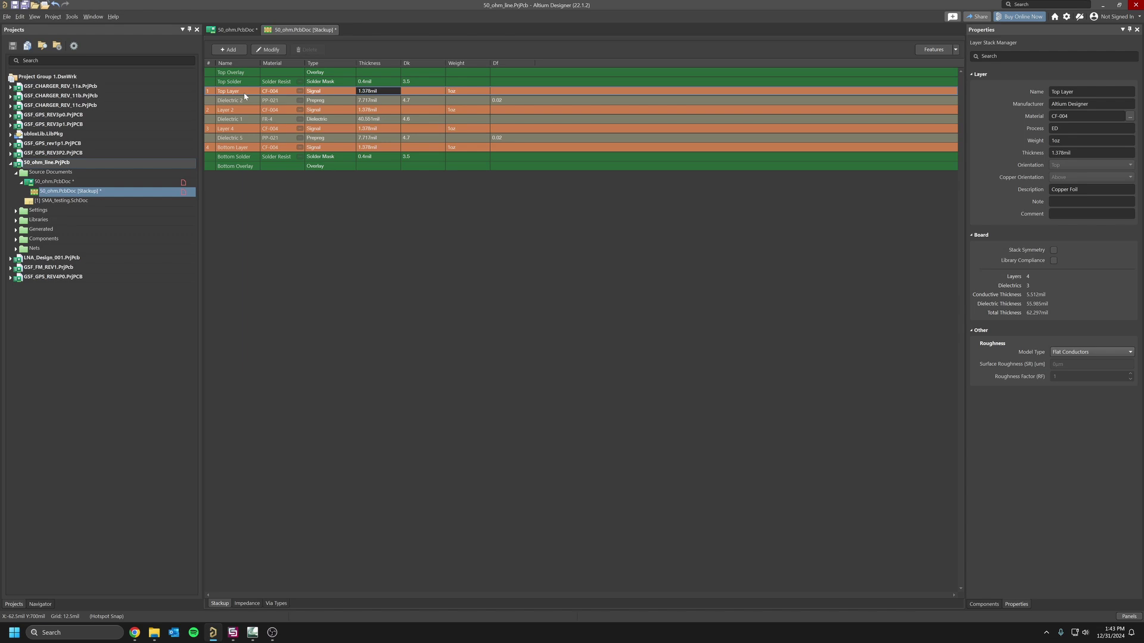
left_click(240, 111)
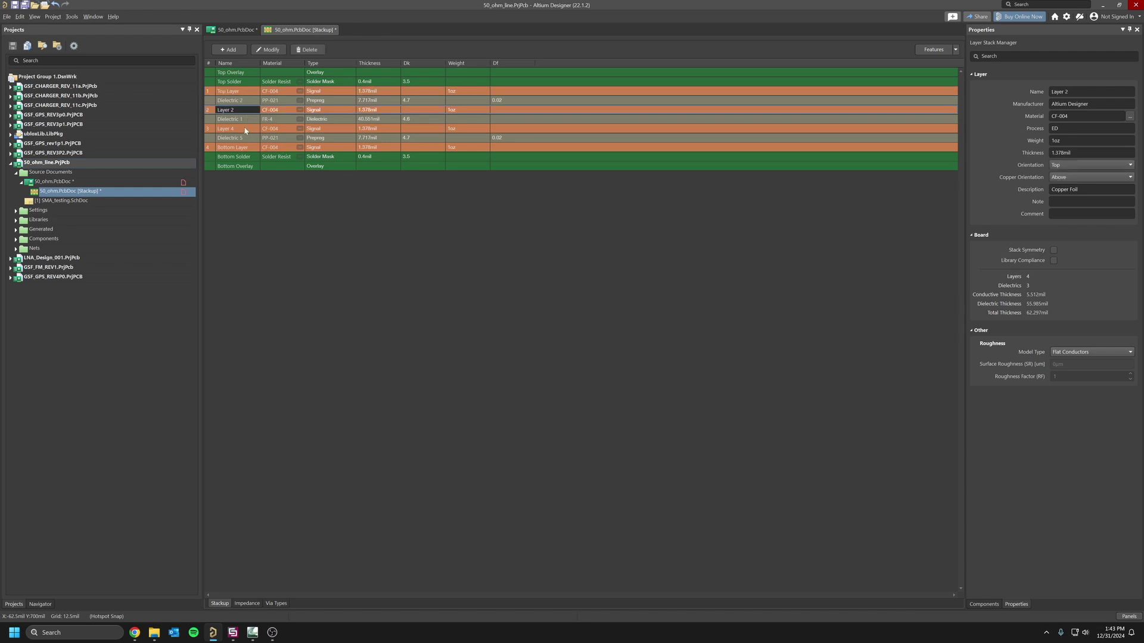
left_click(244, 148)
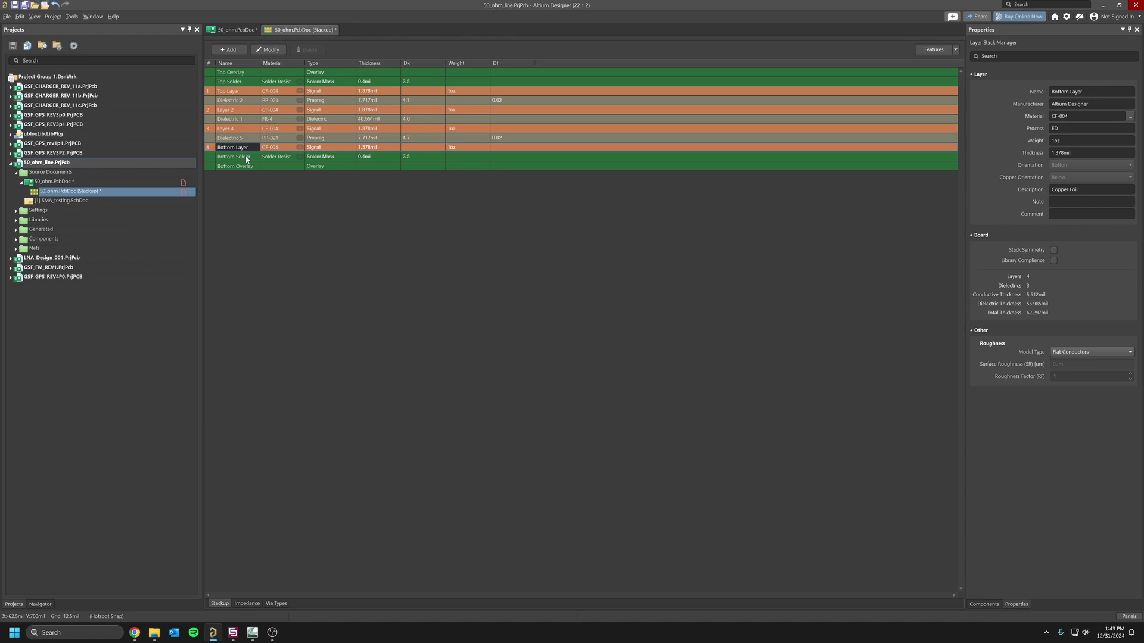
left_click(387, 143)
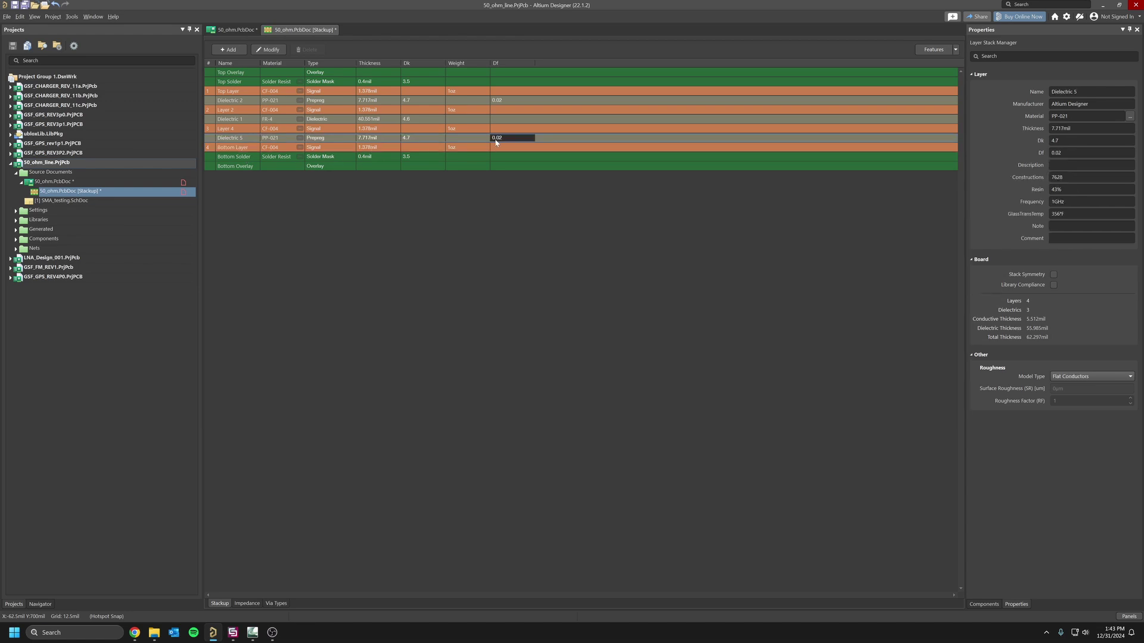
left_click(388, 123)
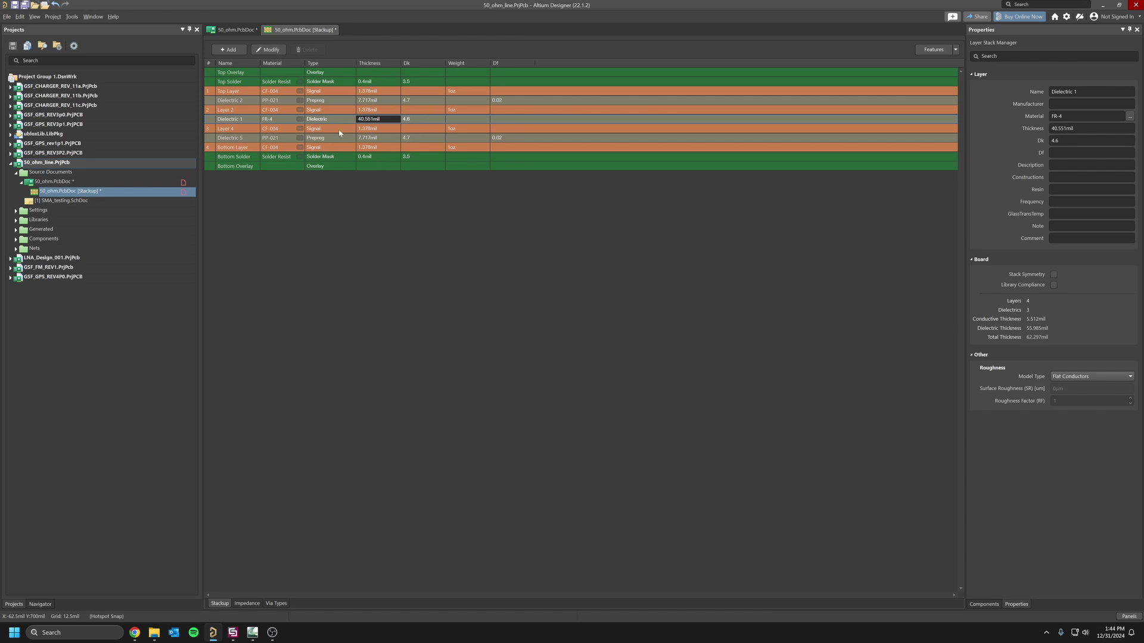
Save the board and stackup documents and open Job1.OutJob from the 50_ohm_line project's output job files
left_click(26, 6)
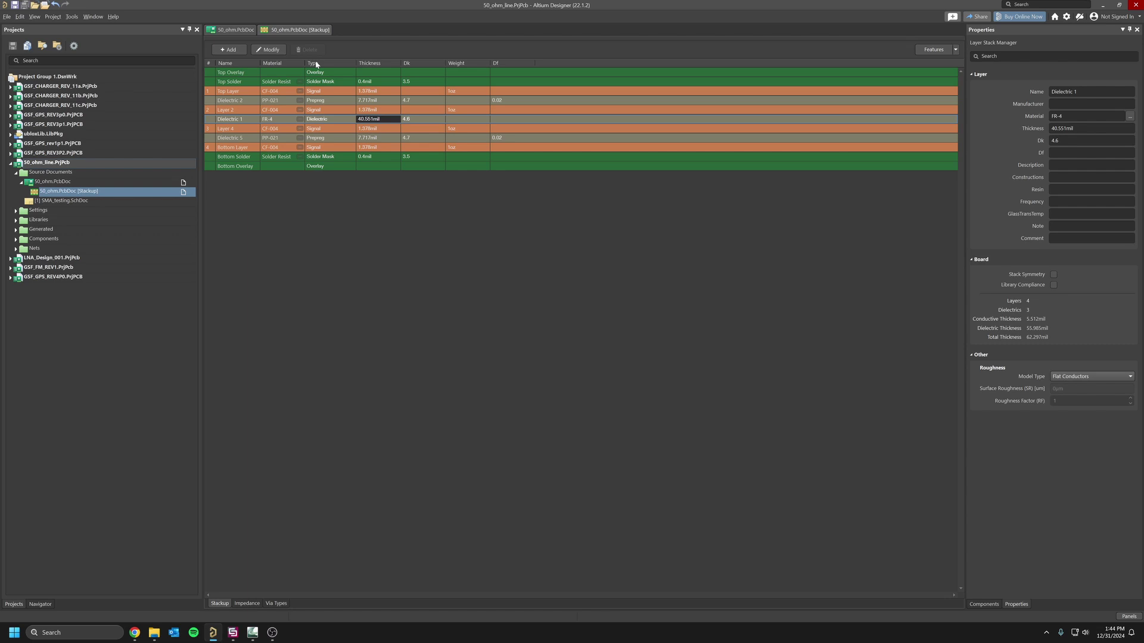
left_click(237, 32)
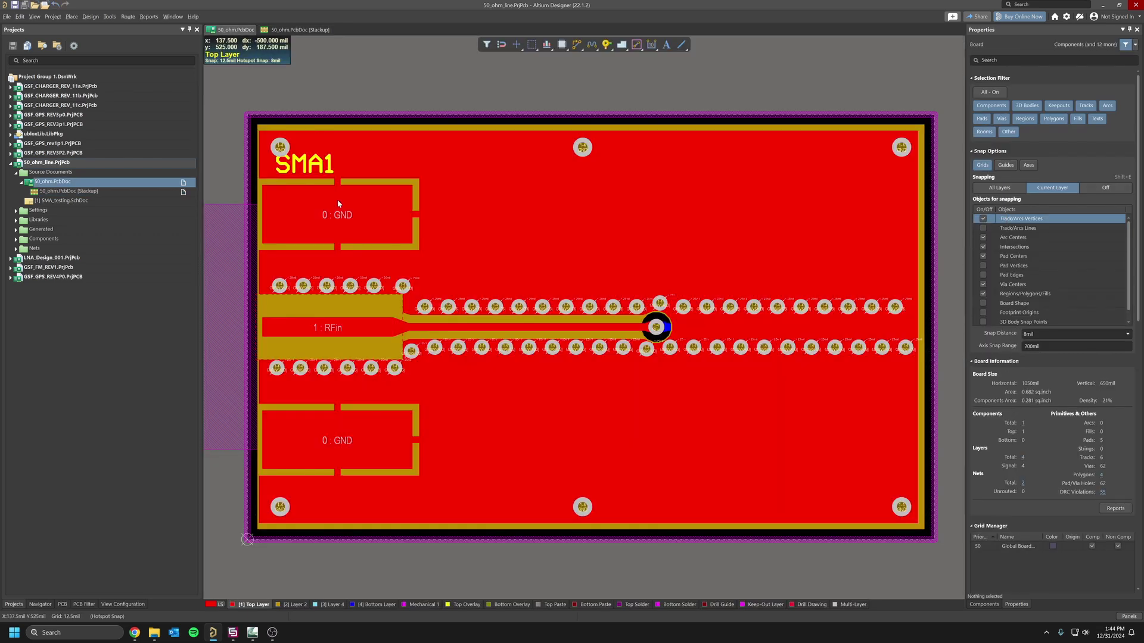
left_click(16, 212)
left_click(22, 221)
double_click(54, 230)
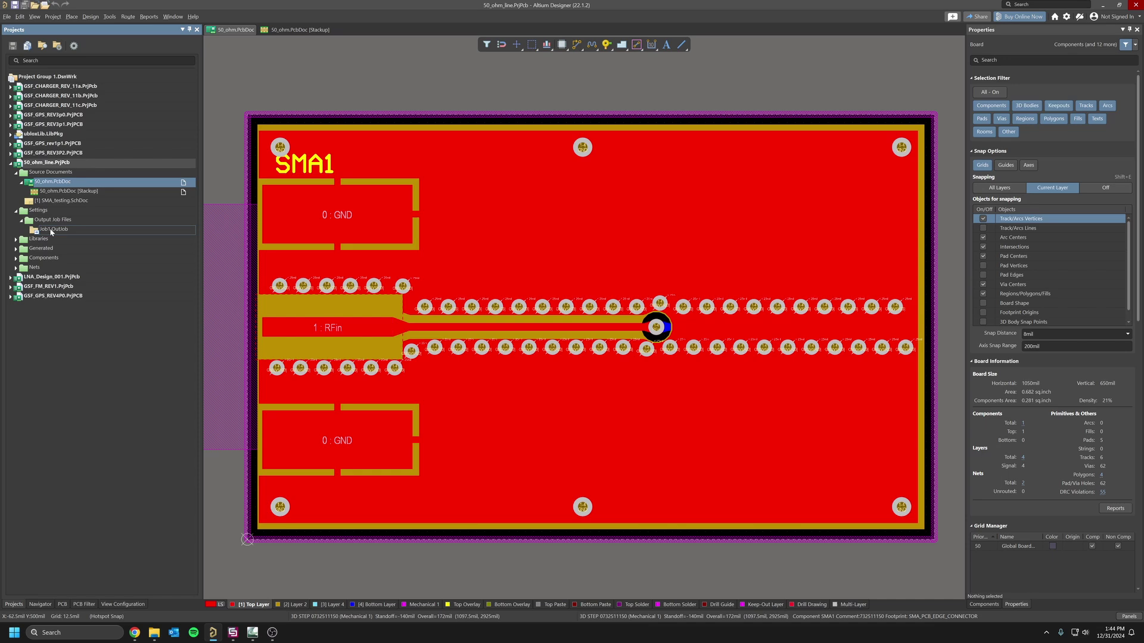
Review and accept the ODB++ Files layer setup for 50_ohm.PcbDoc and generate the output into the Folder Structure container
left_click(257, 233)
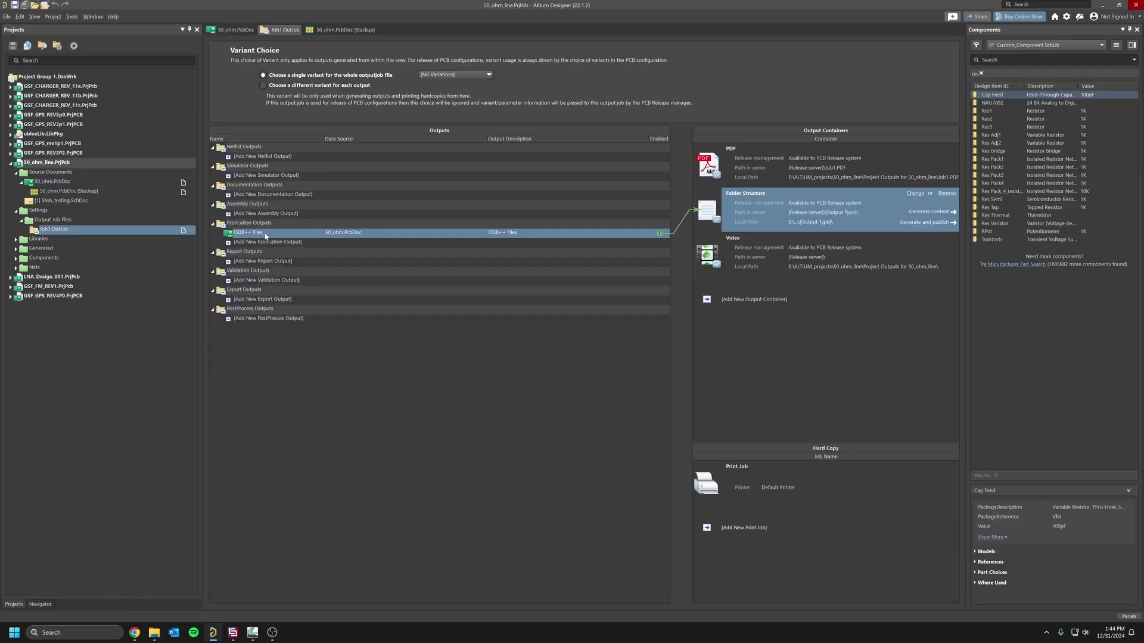
right_click(279, 235)
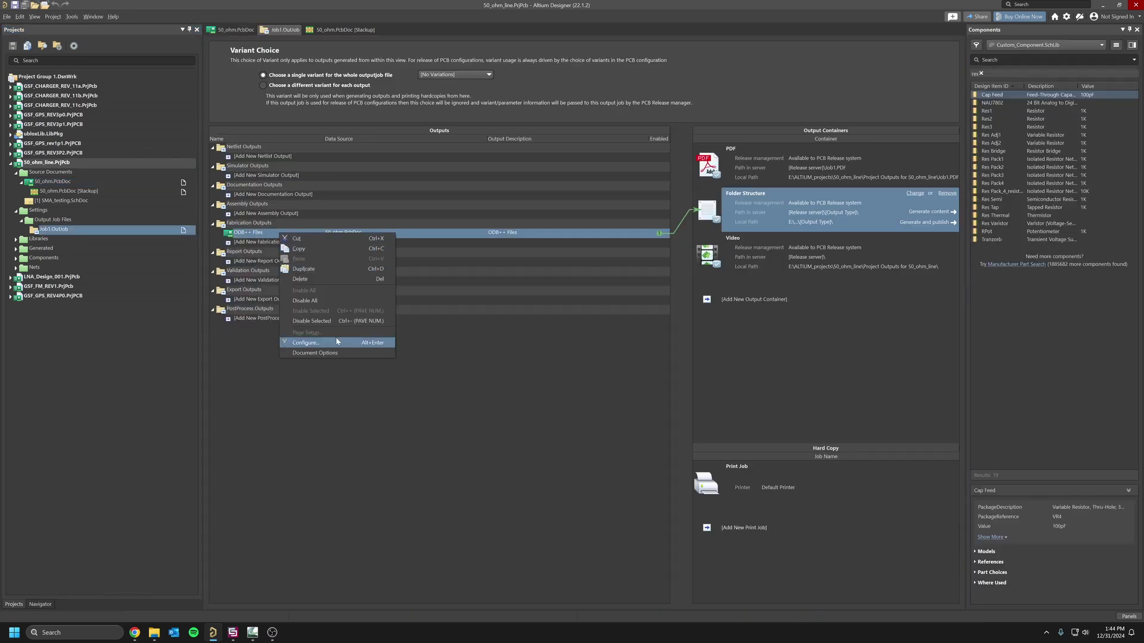
left_click(358, 335)
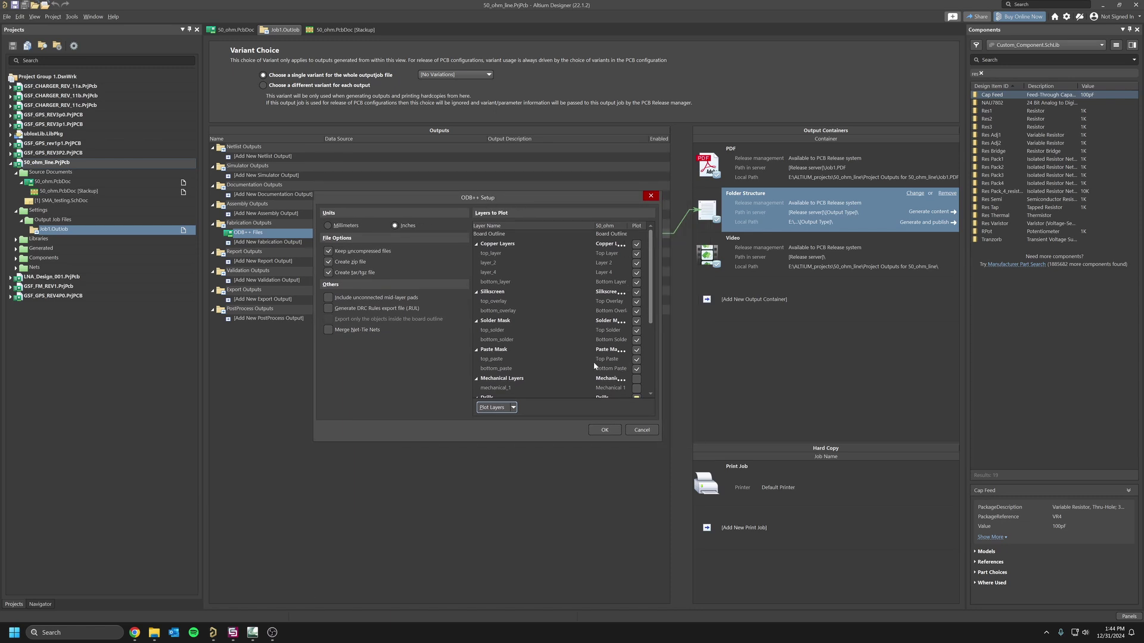
scroll(592, 358, "down", 4)
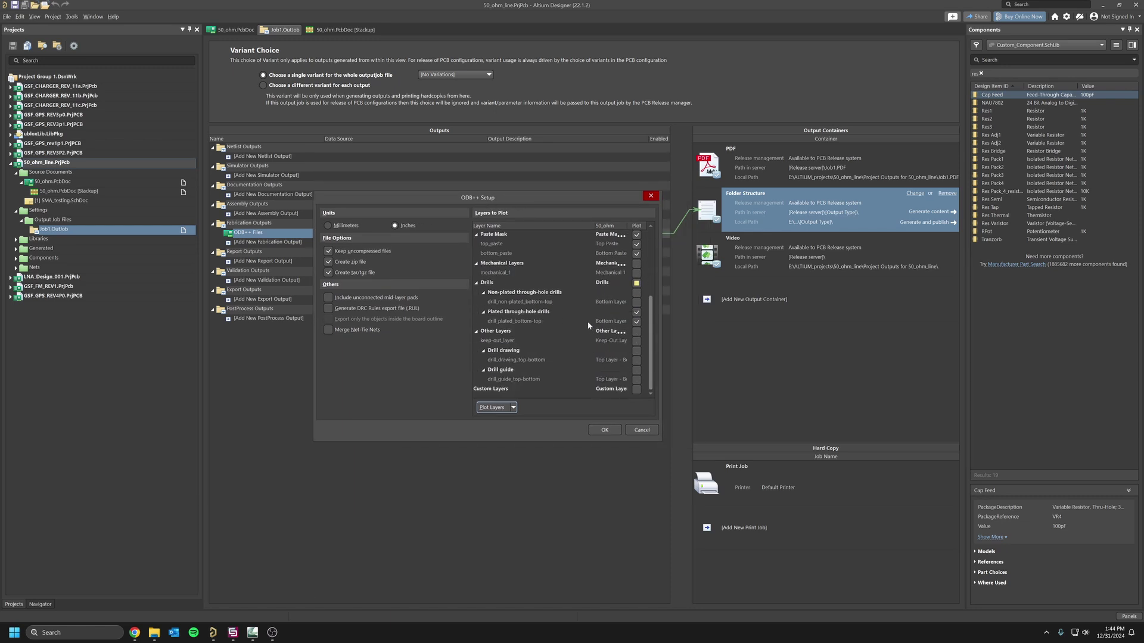
scroll(587, 324, "up", 4)
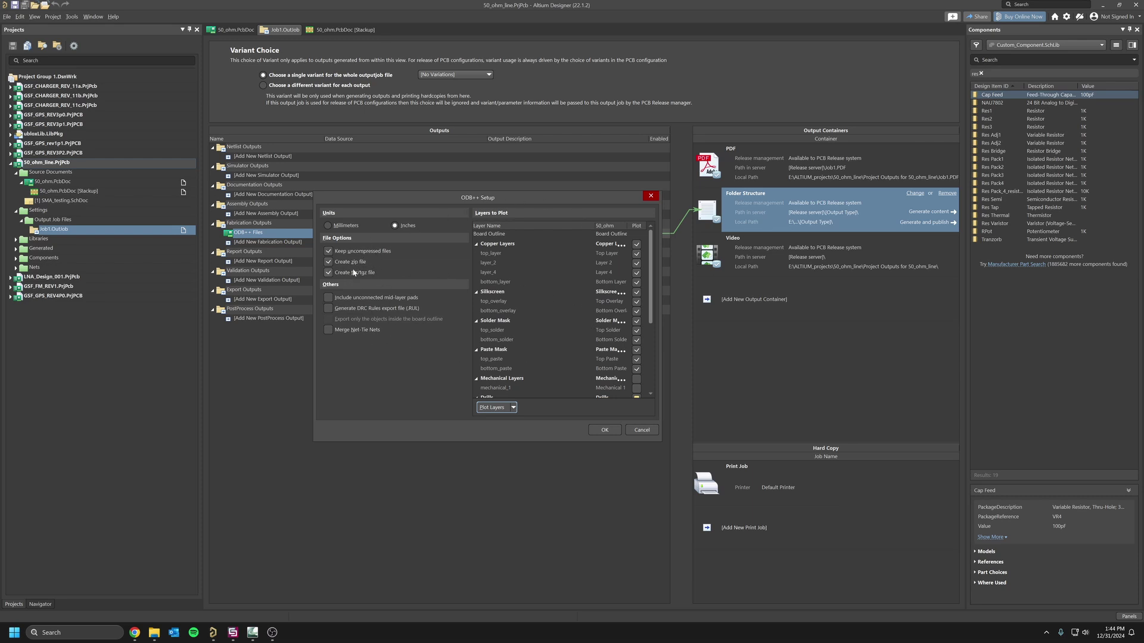
left_click_drag(349, 199, 353, 247)
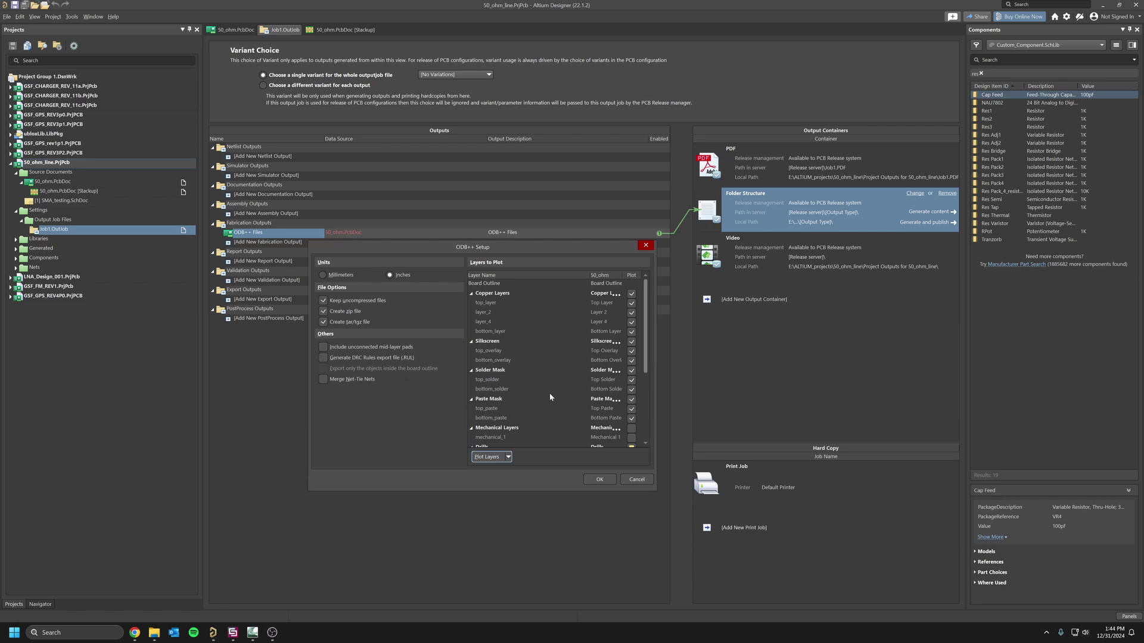
left_click(613, 476)
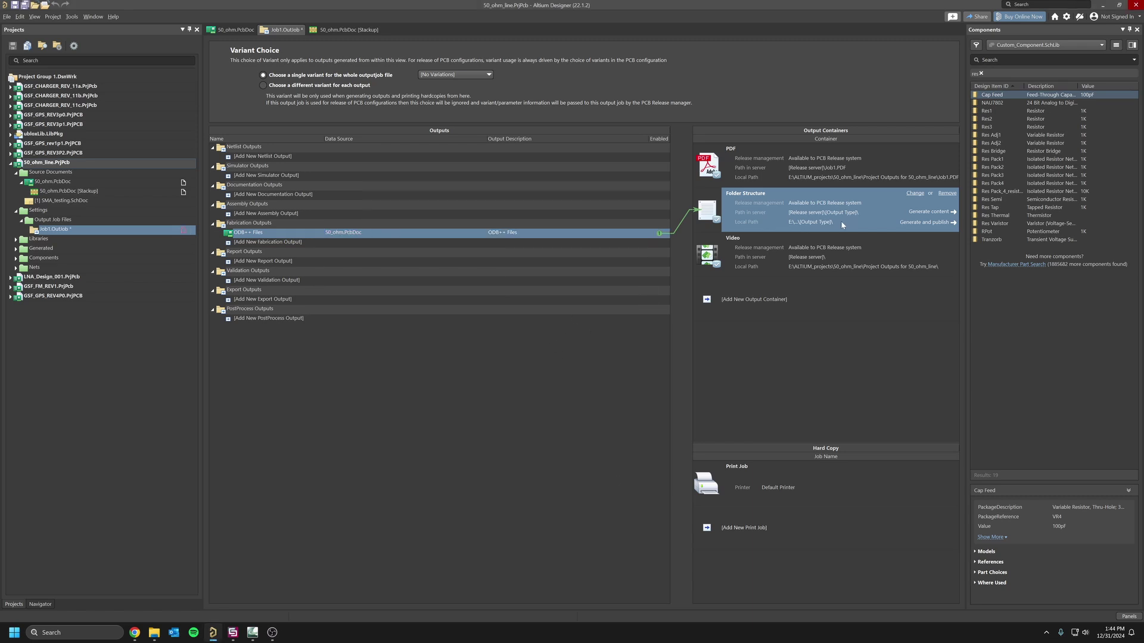
left_click(937, 210)
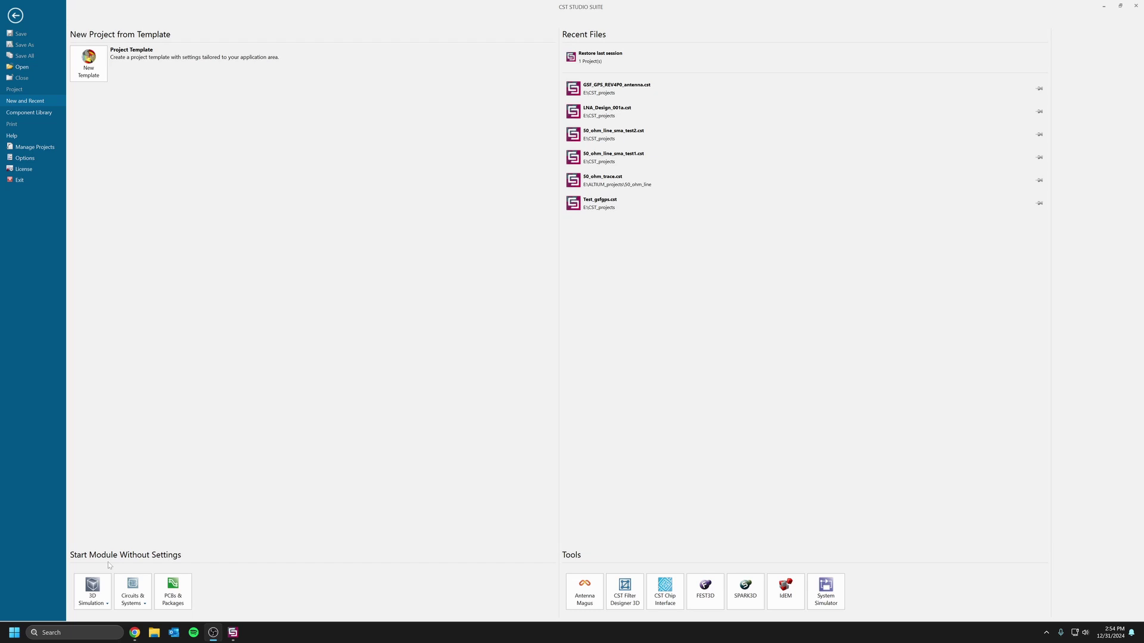
In CST Studio Suite, start an empty High Frequency 3D simulation project and set its dimension unit to mm
left_click(94, 597)
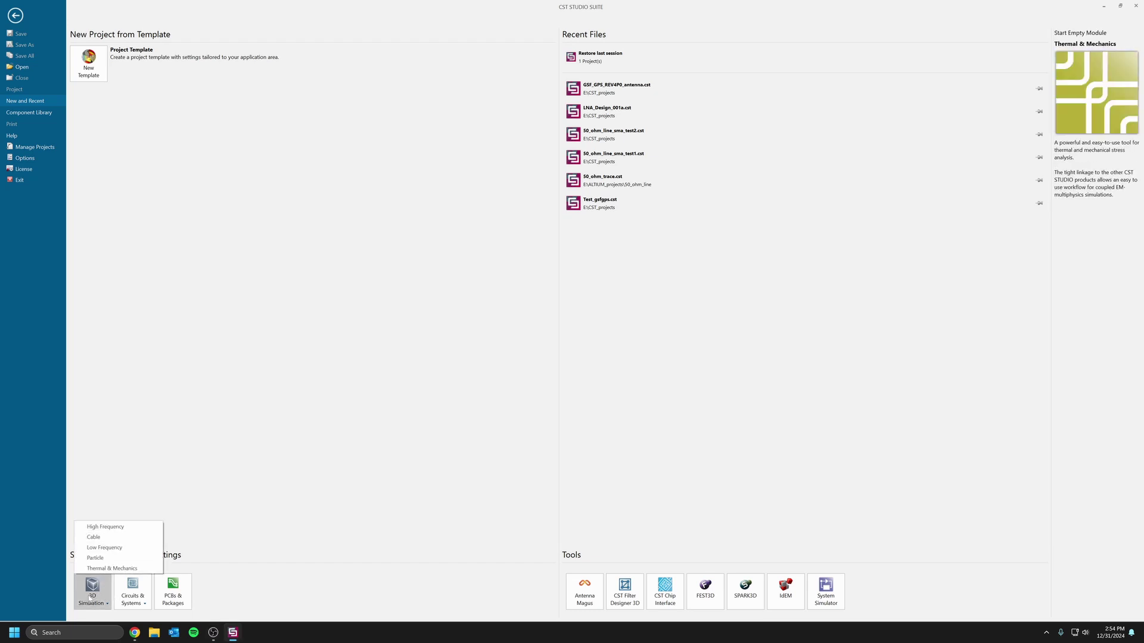
left_click(105, 527)
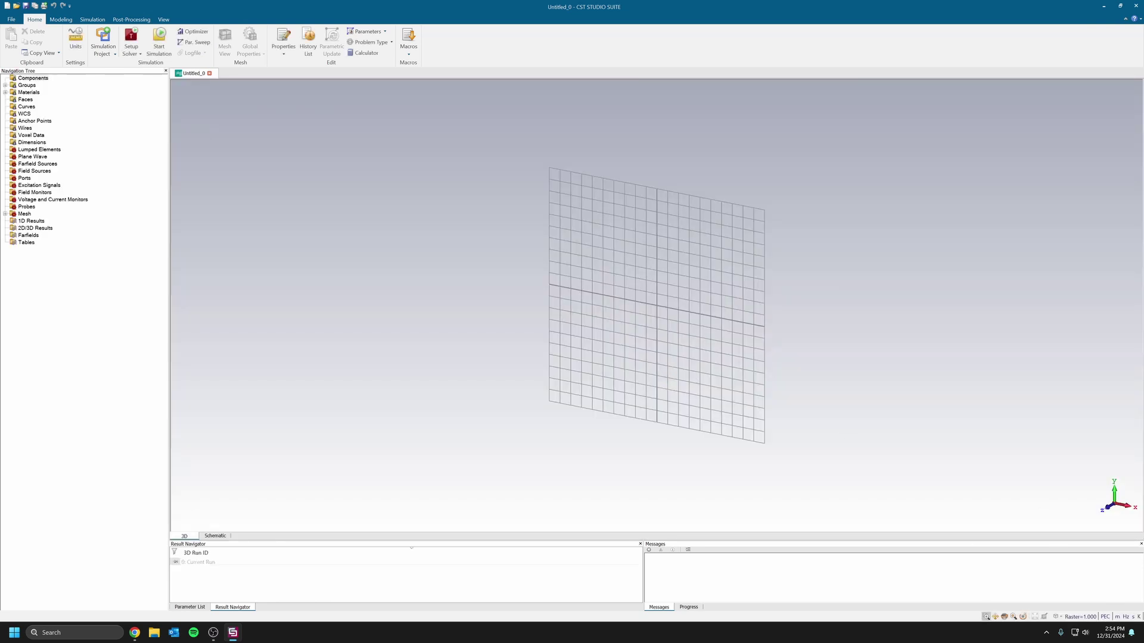
left_click(1122, 619)
left_click(554, 272)
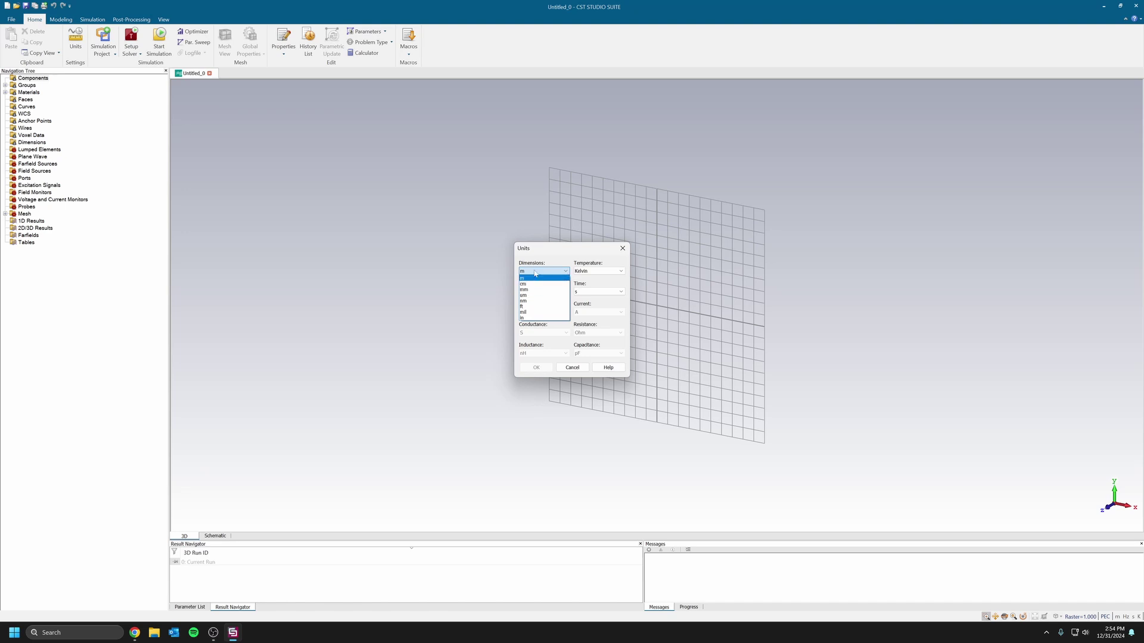
left_click(535, 290)
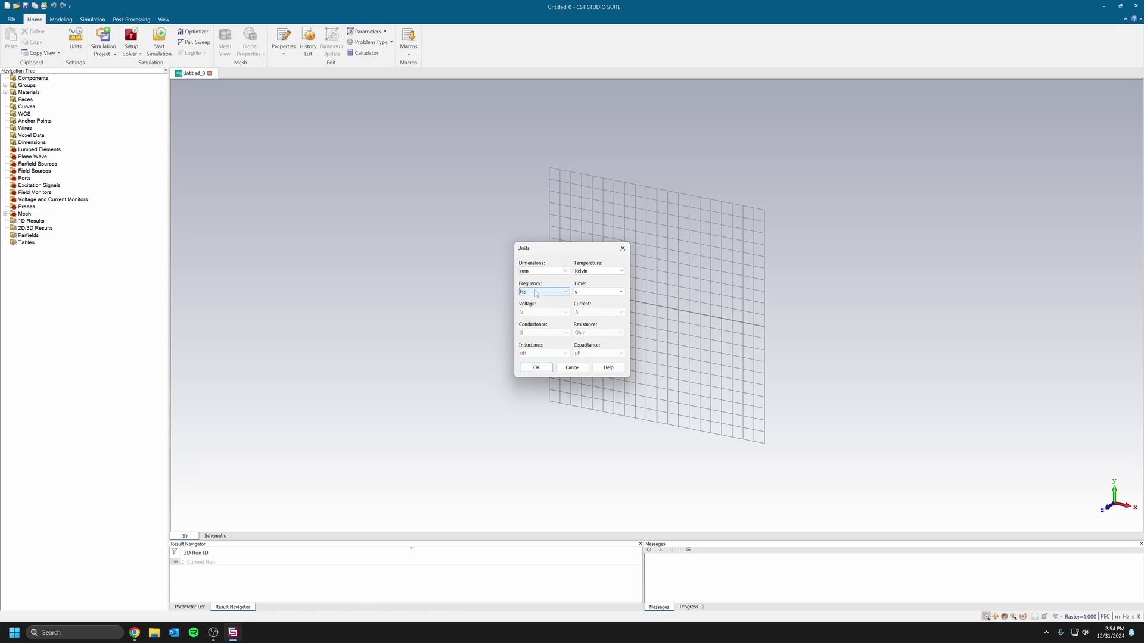
left_click(549, 368)
Load the ODB++ archive 50_ohm.zip into the EDA import
left_click(61, 19)
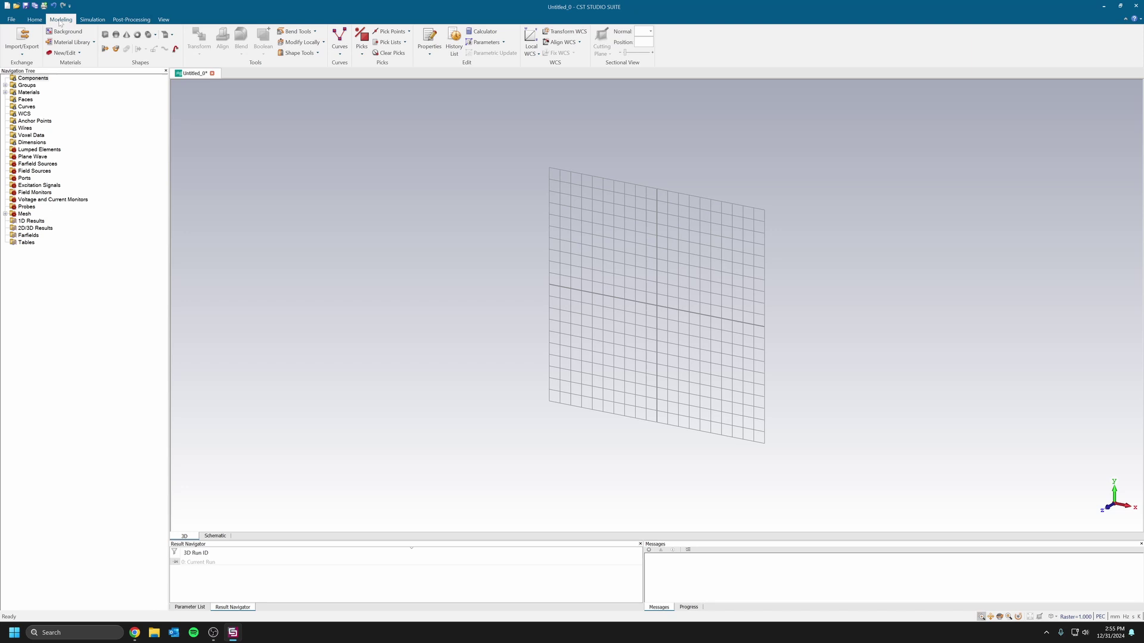
left_click(22, 44)
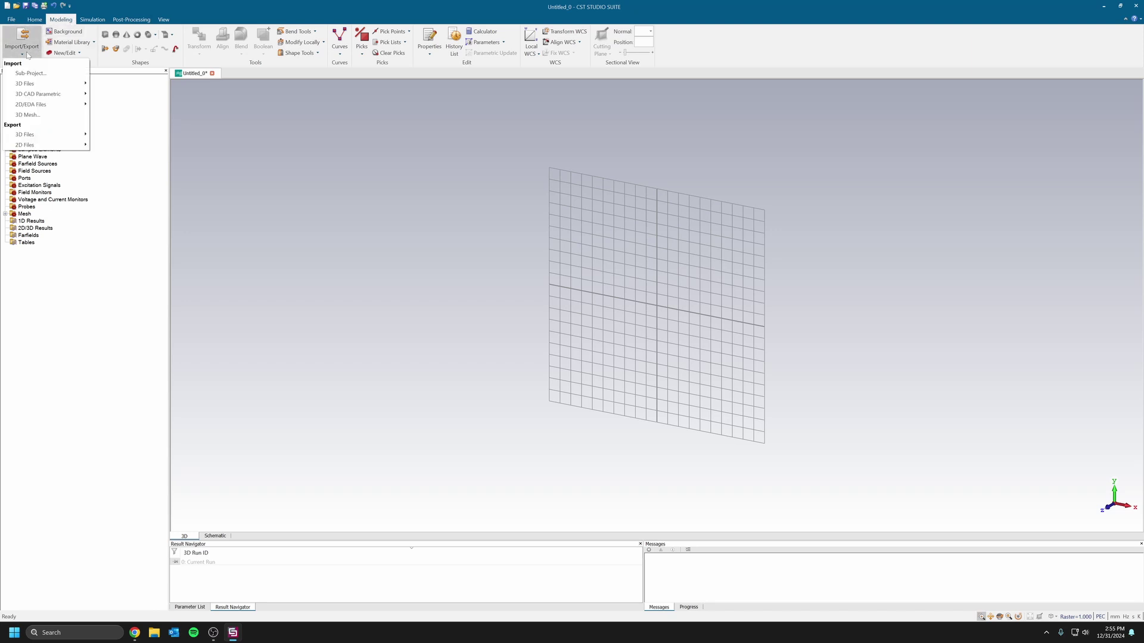
mouse_move(40, 108)
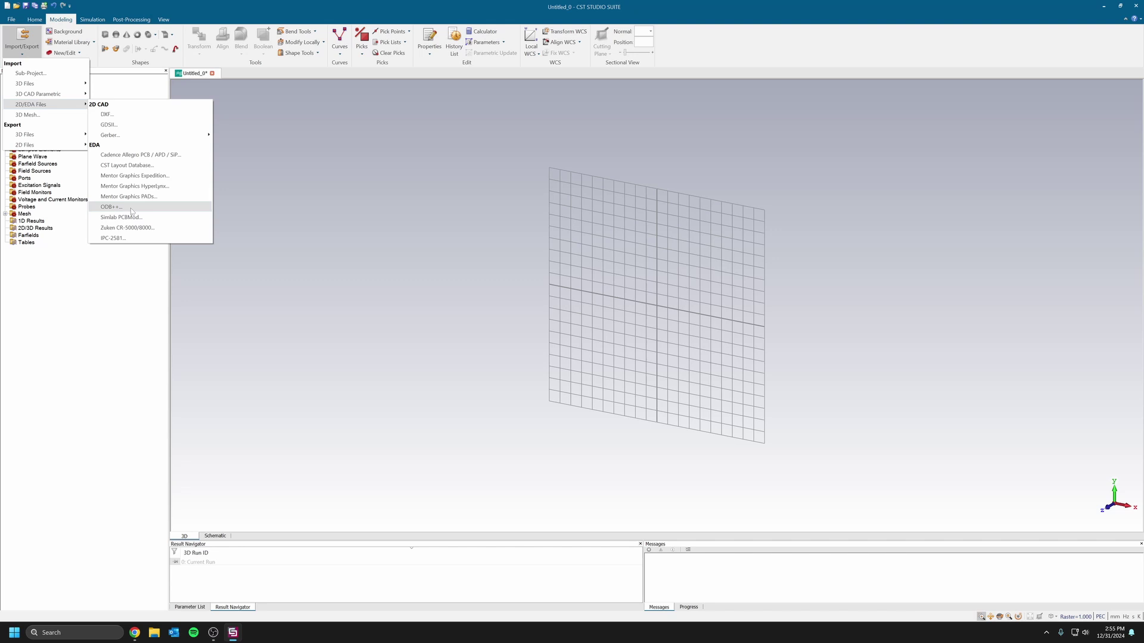
left_click(111, 208)
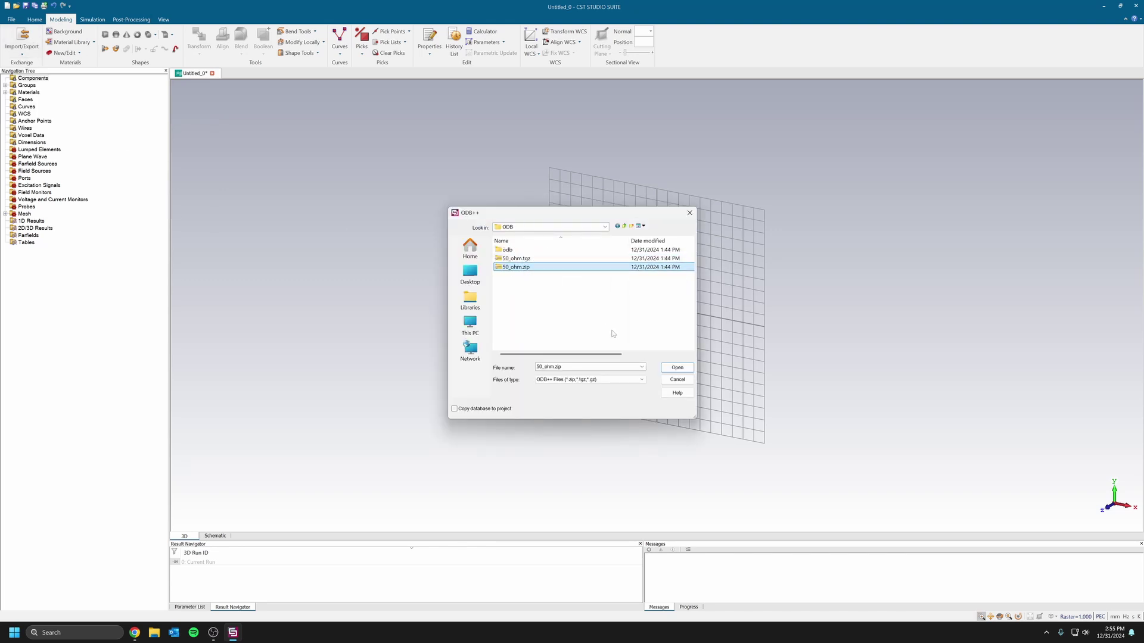
left_click(675, 368)
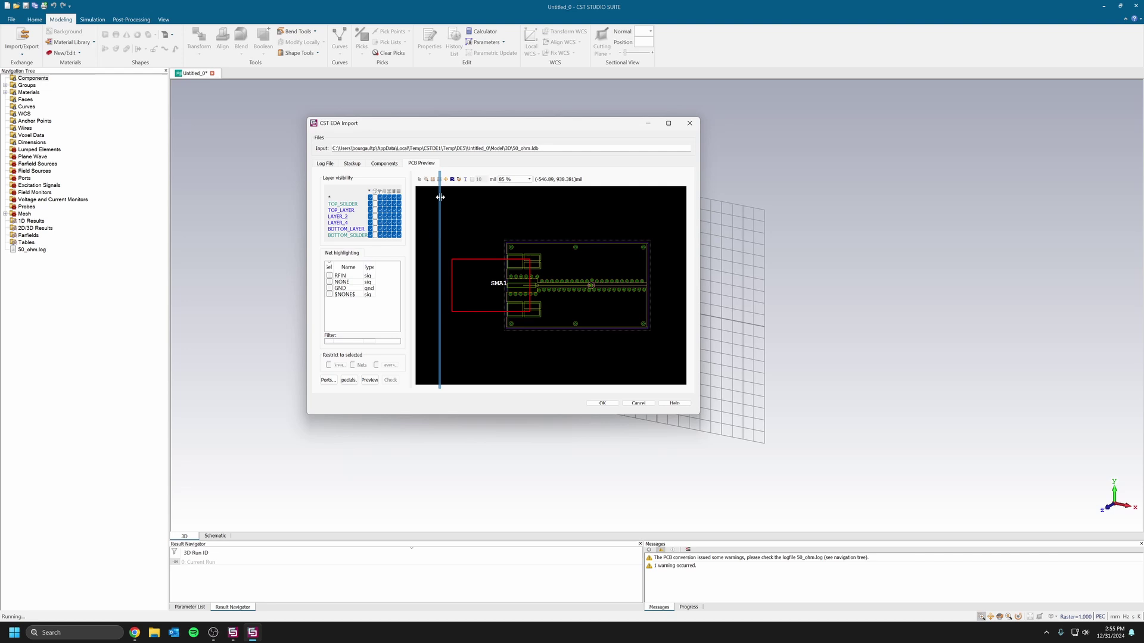
Check the import's log, stackup, components and PCB preview, and accept the EDA import with its existing settings
left_click(330, 166)
left_click(352, 164)
left_click(384, 163)
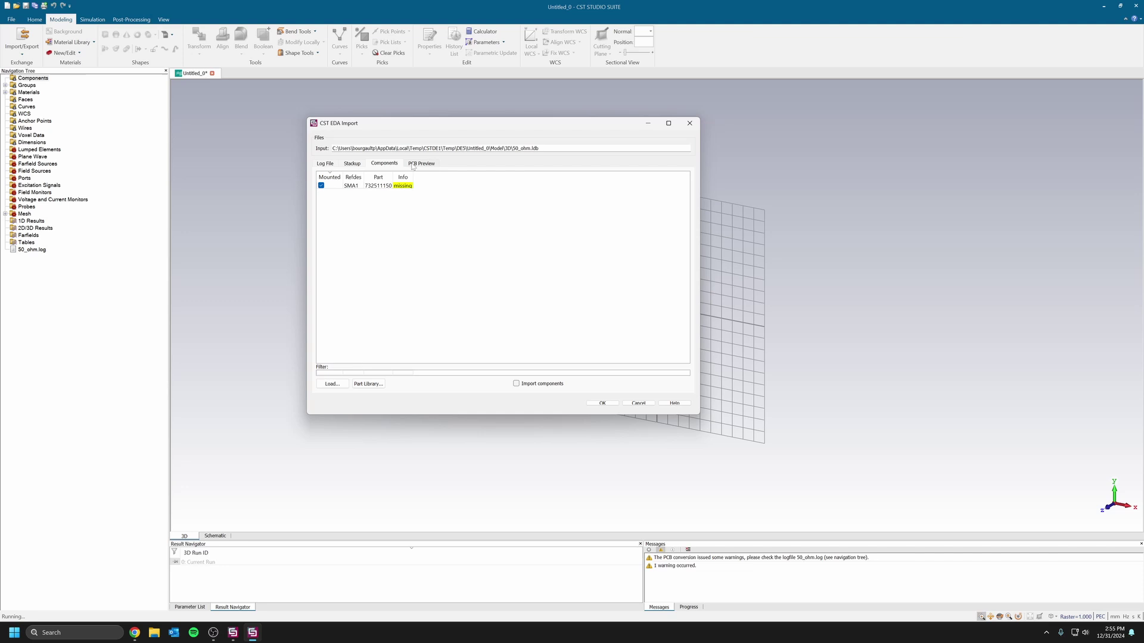
left_click(413, 164)
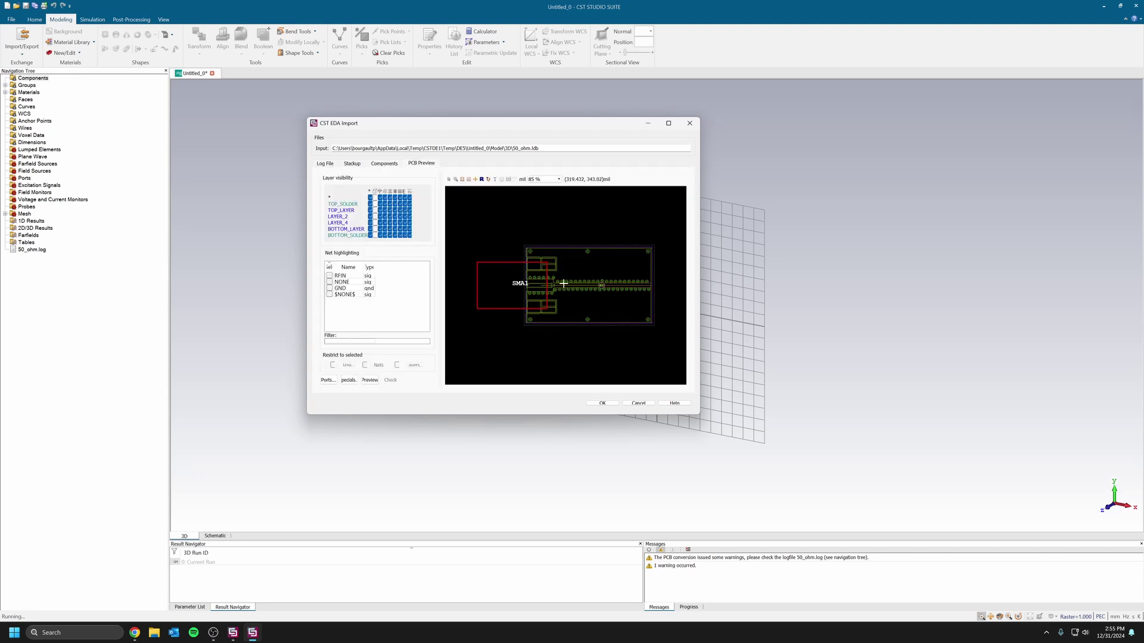
left_click(383, 165)
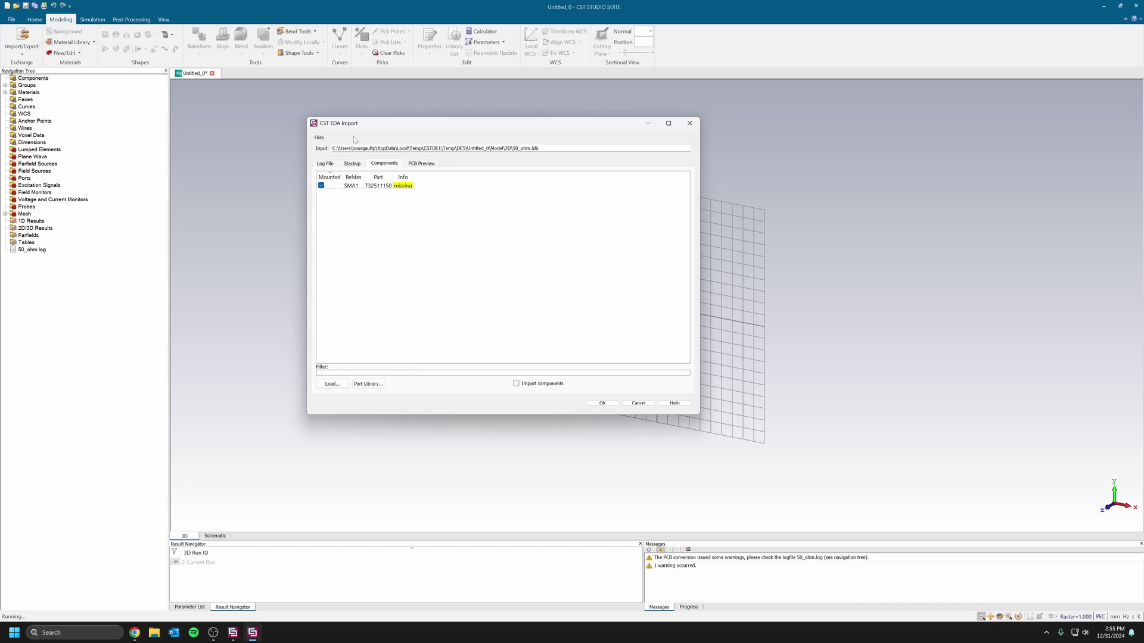
left_click(421, 164)
left_click(603, 403)
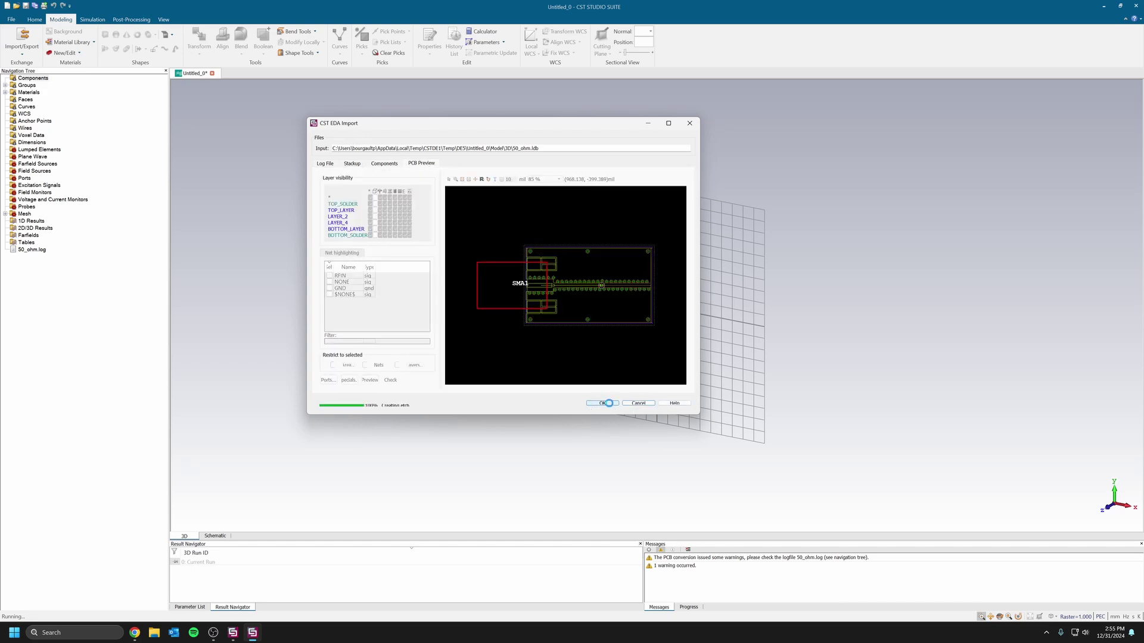
Examine the imported board in 3D, including its copper layers, vias, edge slots and the coplanar feed line
scroll(722, 352, "down", 3)
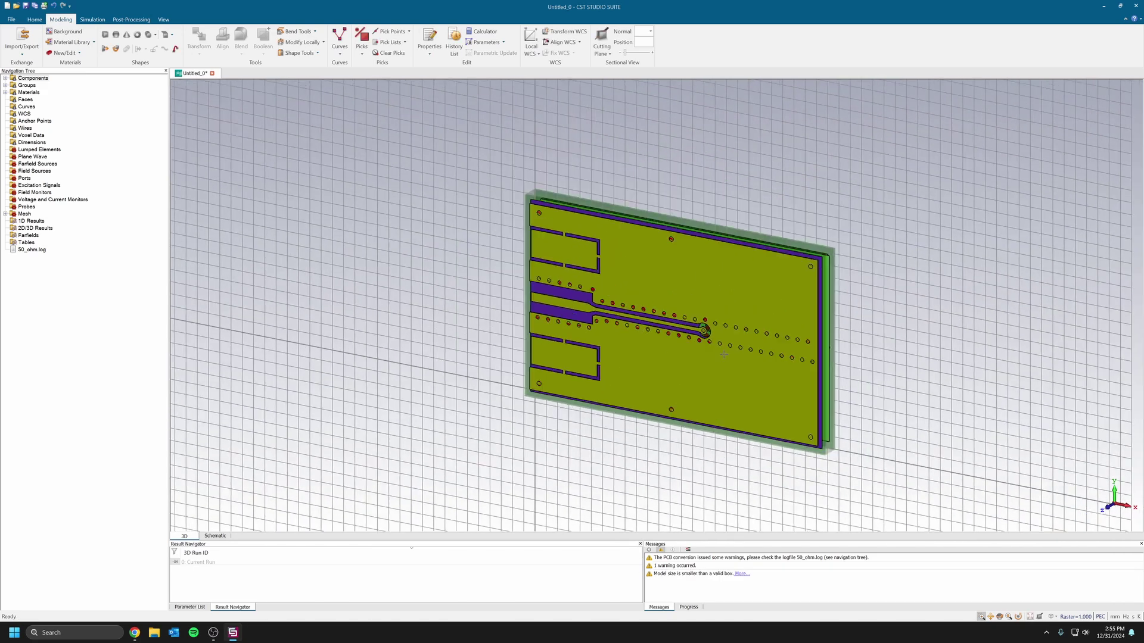
scroll(722, 351, "up", 3)
left_click_drag(528, 442, 610, 347)
scroll(610, 347, "up", 10)
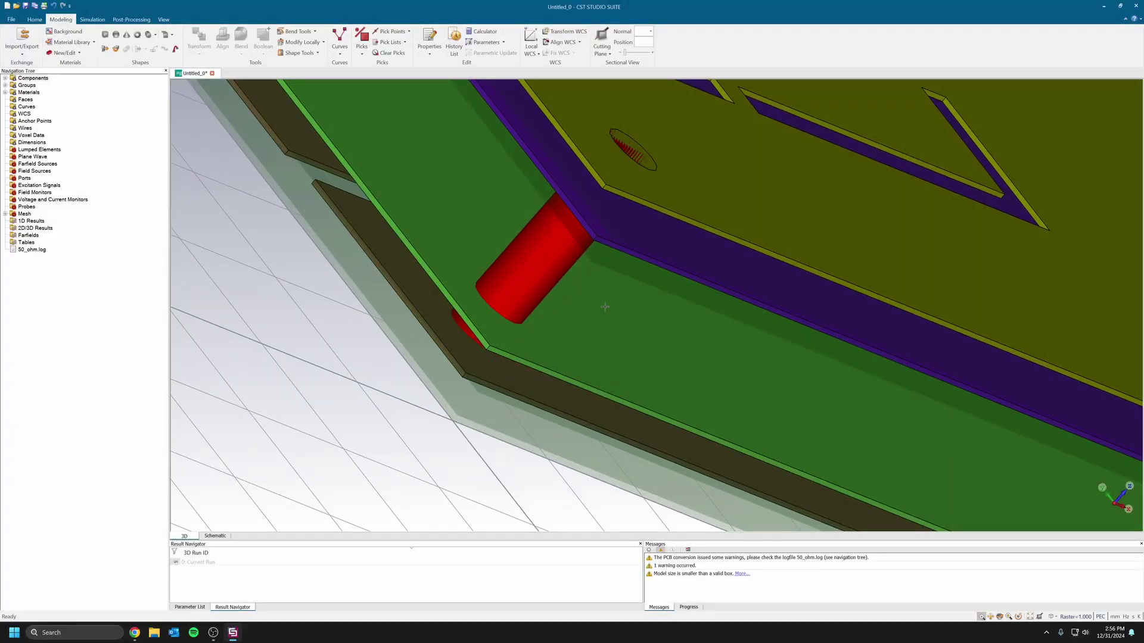
scroll(604, 307, "down", 10)
scroll(543, 214, "up", 6)
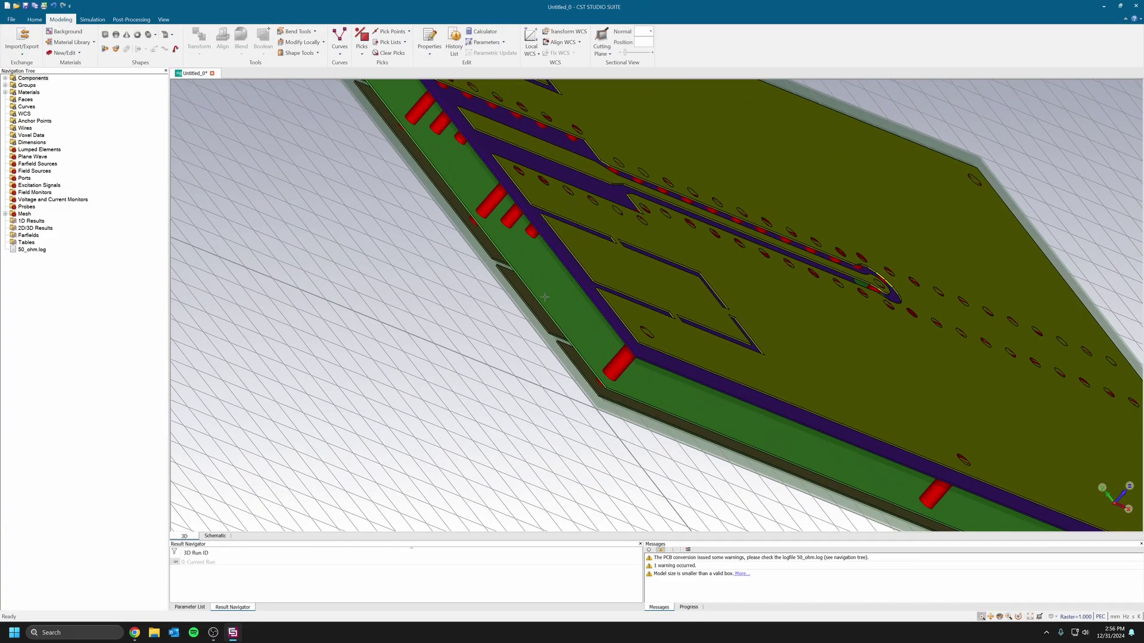
scroll(545, 297, "up", 3)
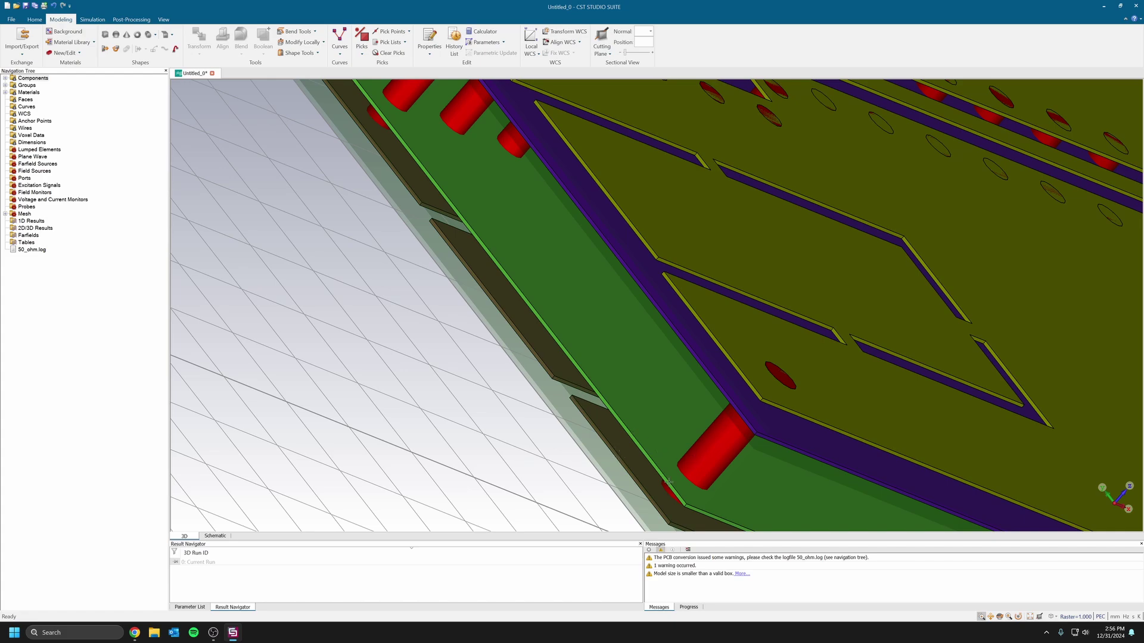
scroll(618, 462, "down", 5)
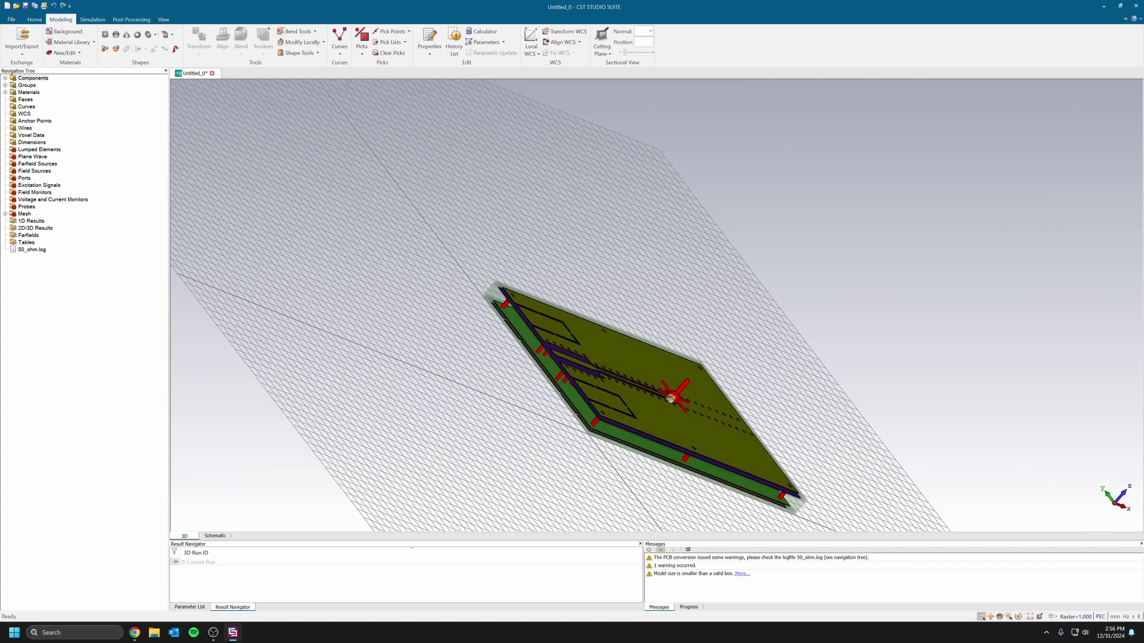
mouse_move(629, 431)
left_mouse_down("ctrl")
mouse_move(613, 439)
mouse_move(631, 409)
mouse_move(603, 439)
left_mouse_up("ctrl")
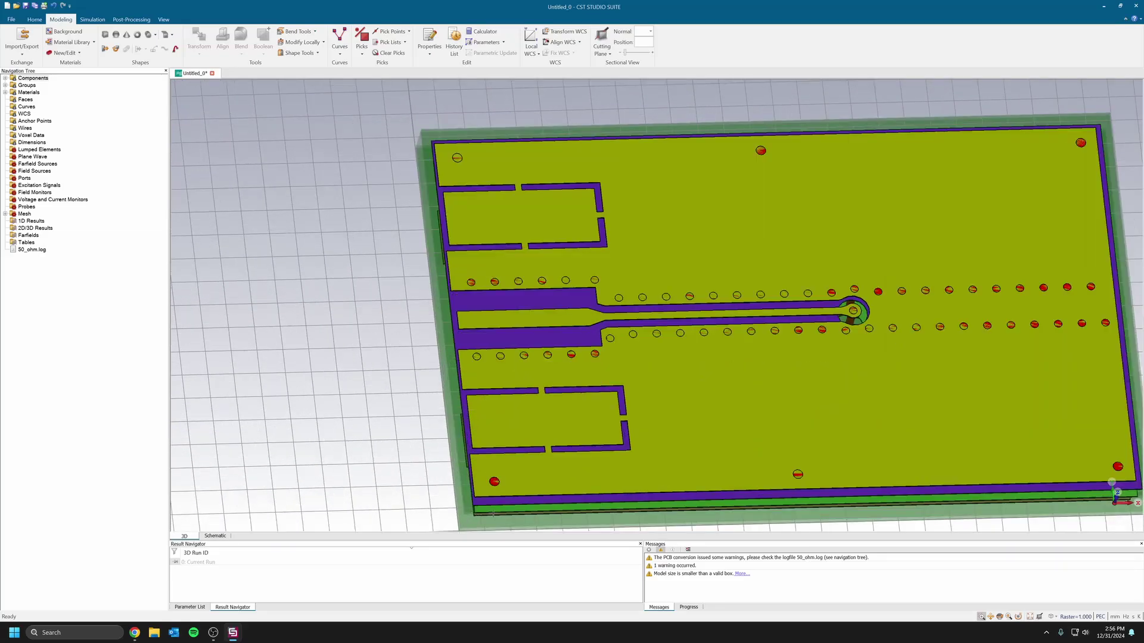
scroll(494, 514, "up", 3)
left_click_drag(493, 513, 516, 466, "ctrl")
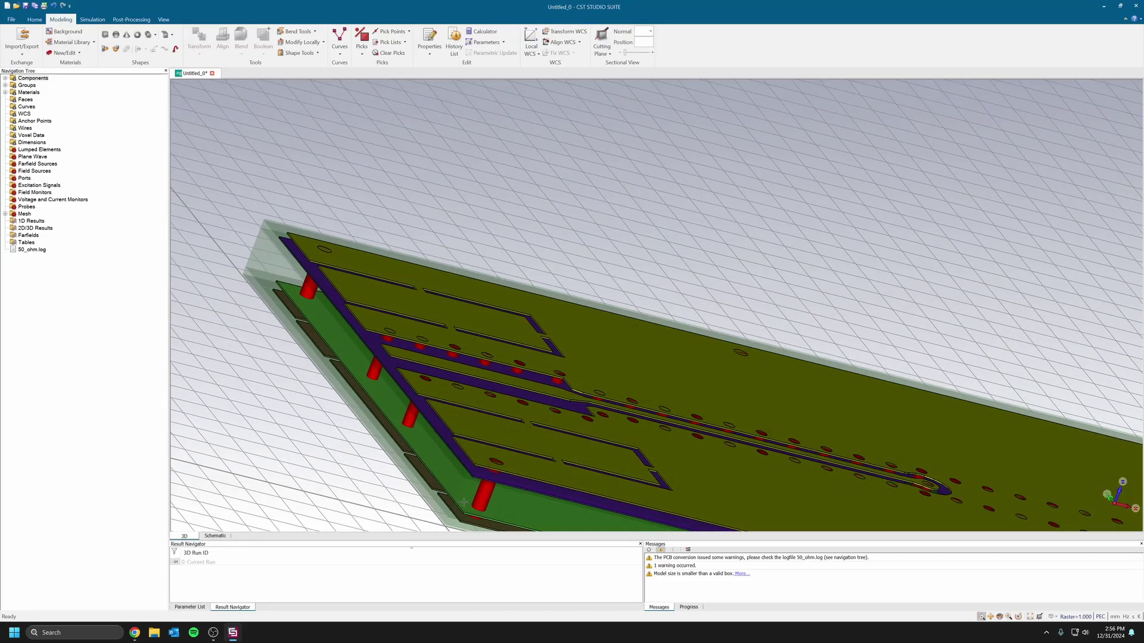
scroll(442, 476, "up", 6)
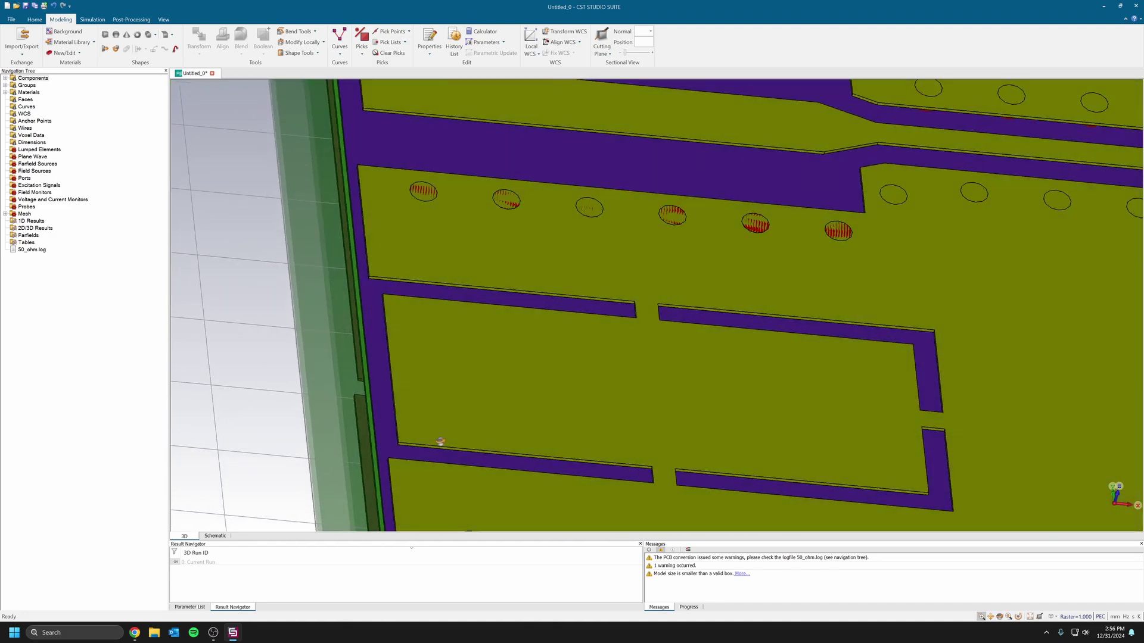
left_click_drag(440, 442, 431, 473, "ctrl")
scroll(455, 349, "down", 9)
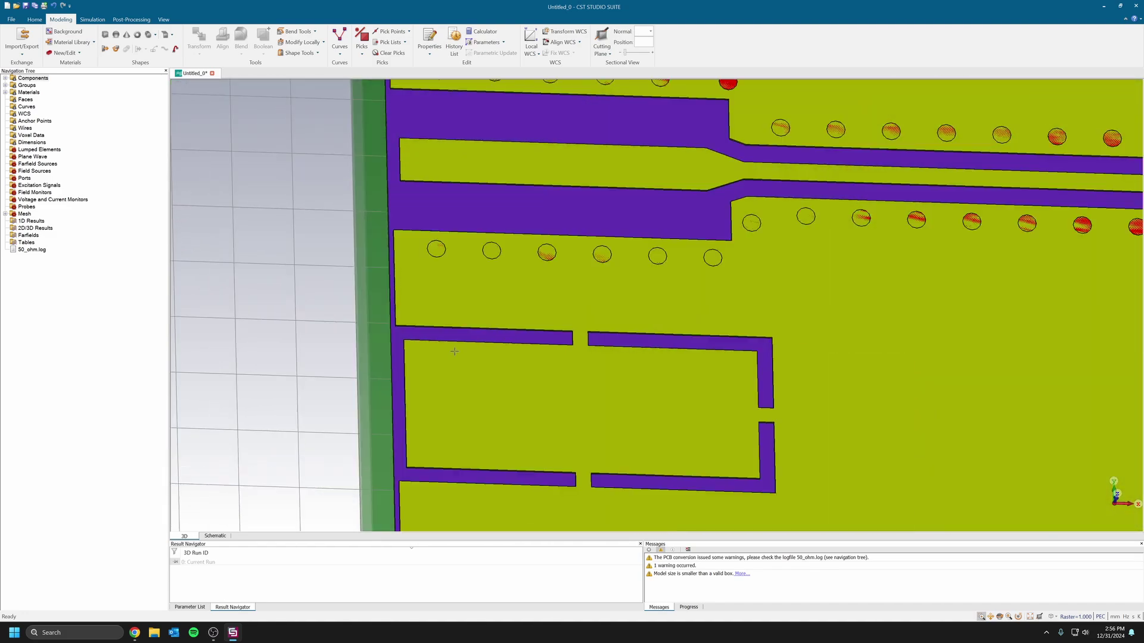
scroll(627, 303, "up", 5)
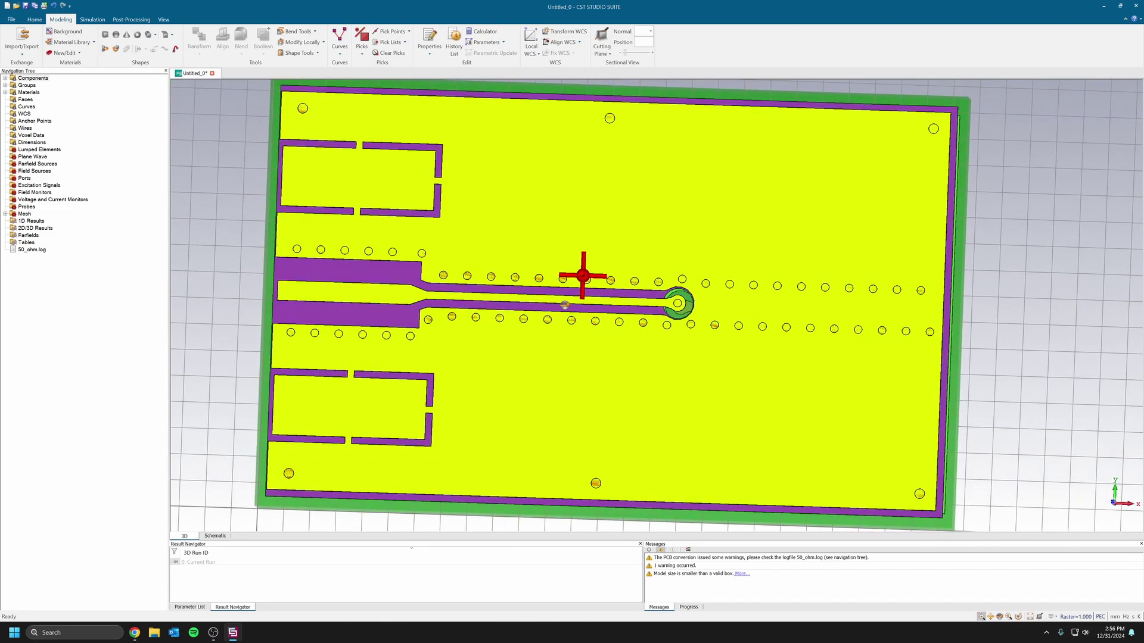
left_click_drag(565, 305, 593, 278, "ctrl")
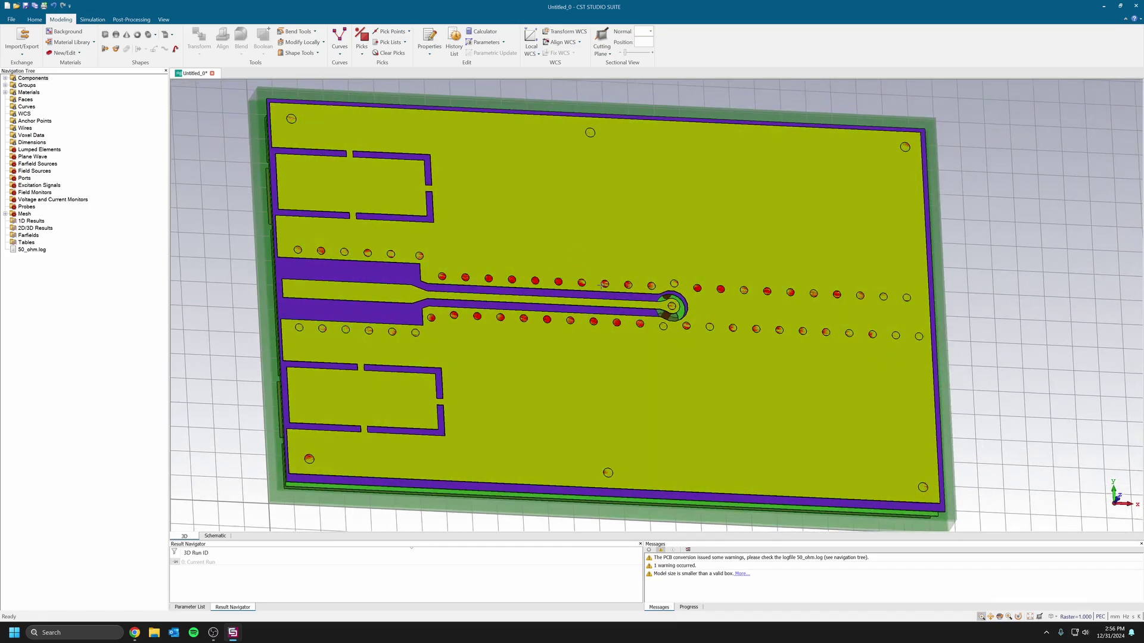
left_click_drag(713, 401, 538, 228, "ctrl")
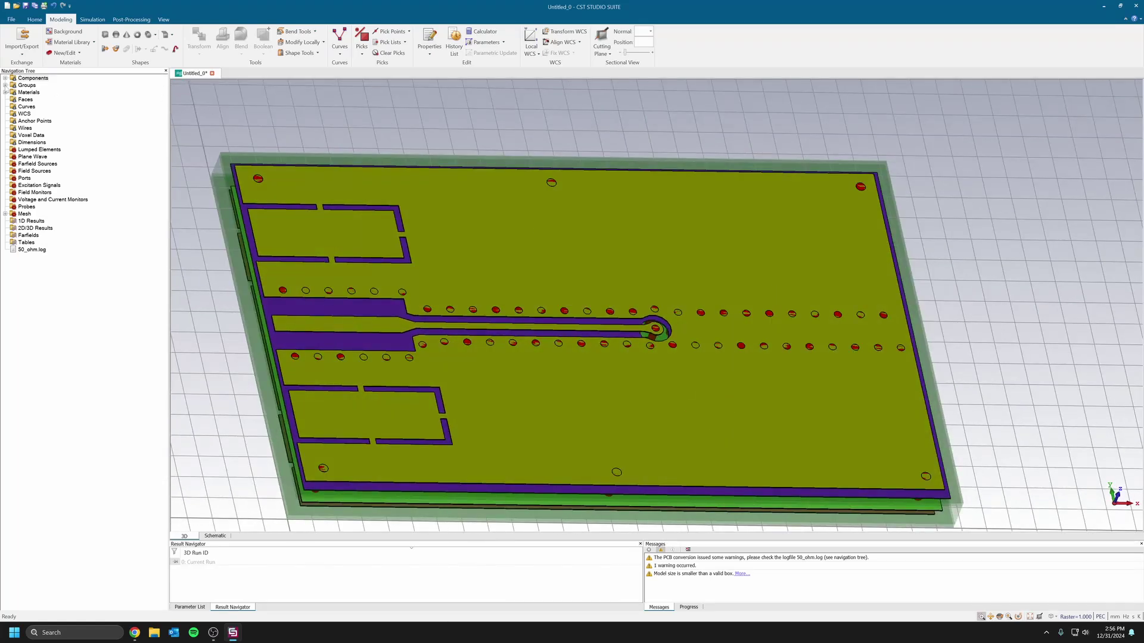
Hide the FR4, FR4_1 and FR4_2 materials of 50_ohm(PCB1) and clear the selection
left_click(4, 93)
left_click(13, 99)
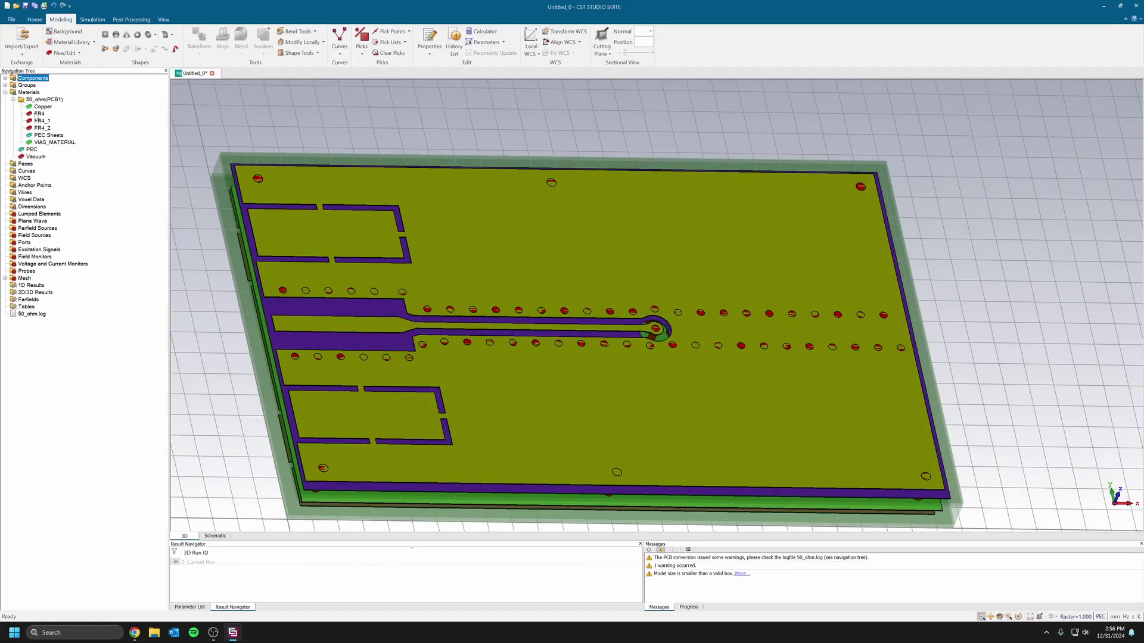
left_click(48, 121)
left_click(45, 127)
left_click(42, 115, "shift")
right_click(42, 115)
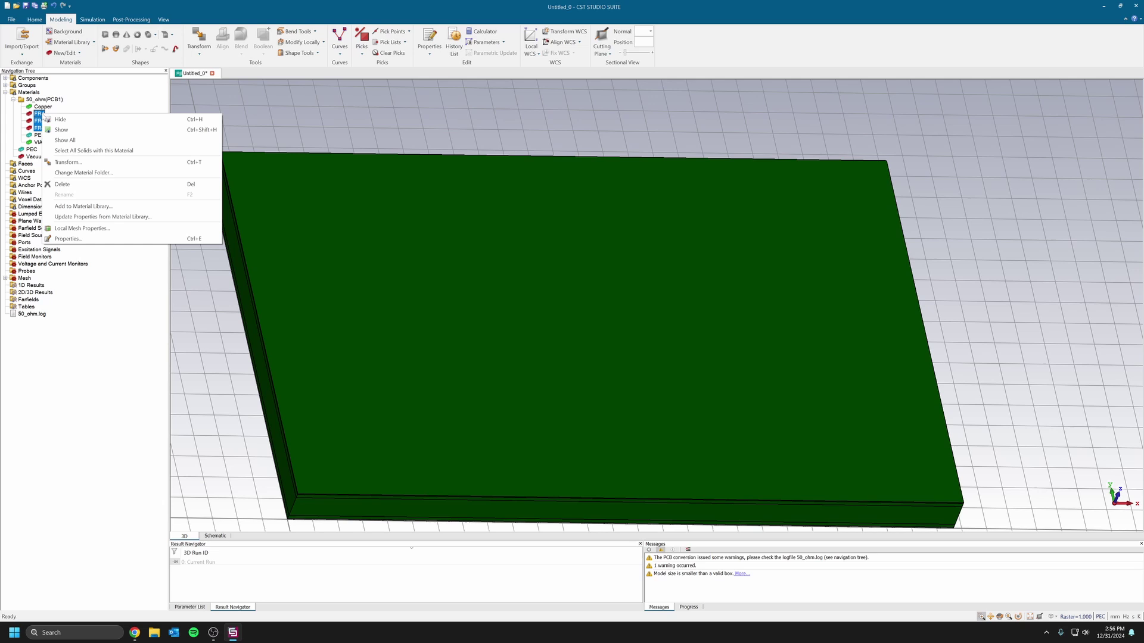
left_click(62, 119)
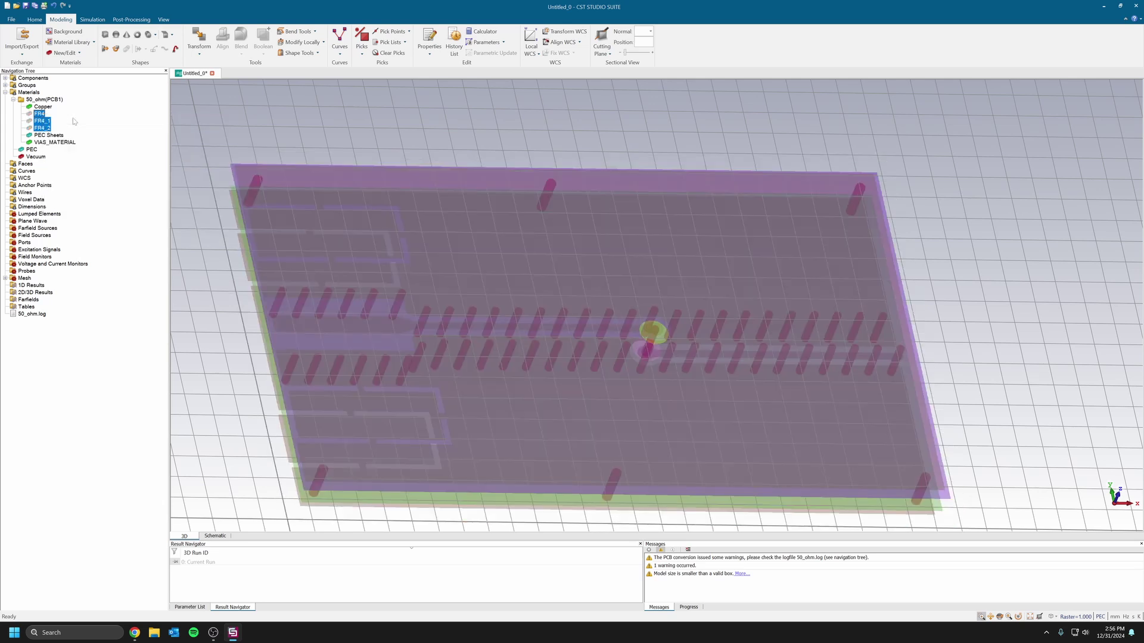
right_click(237, 372)
left_click(263, 397)
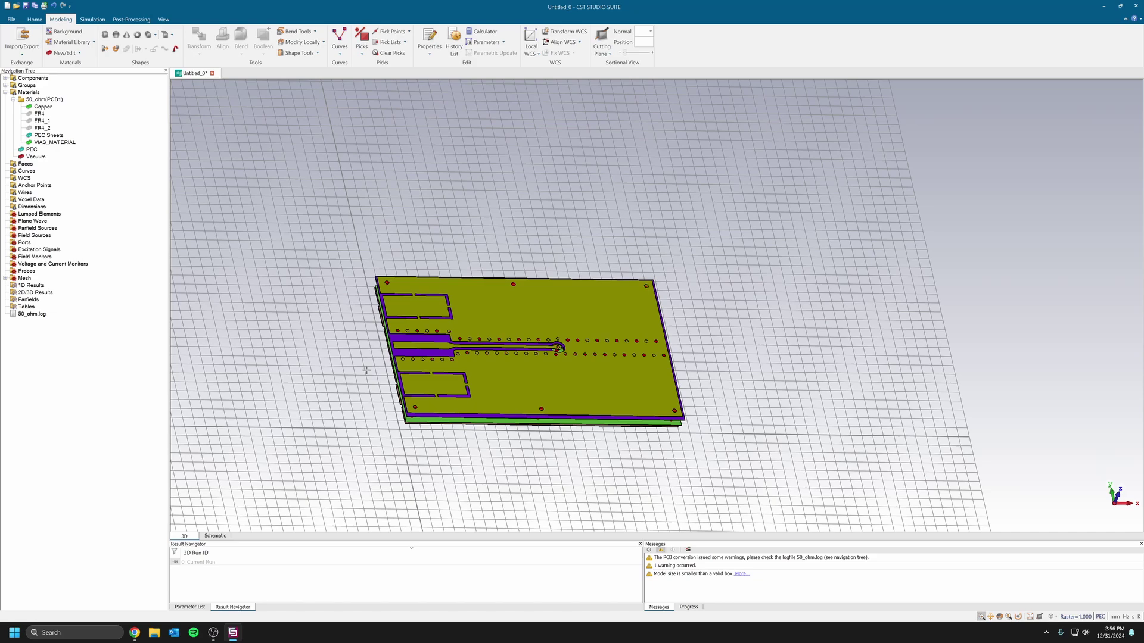
Set the simulation frequency range with the minimum kept at 0 and a centre frequency of 2.5e+09 Hz
scroll(417, 340, "up", 8)
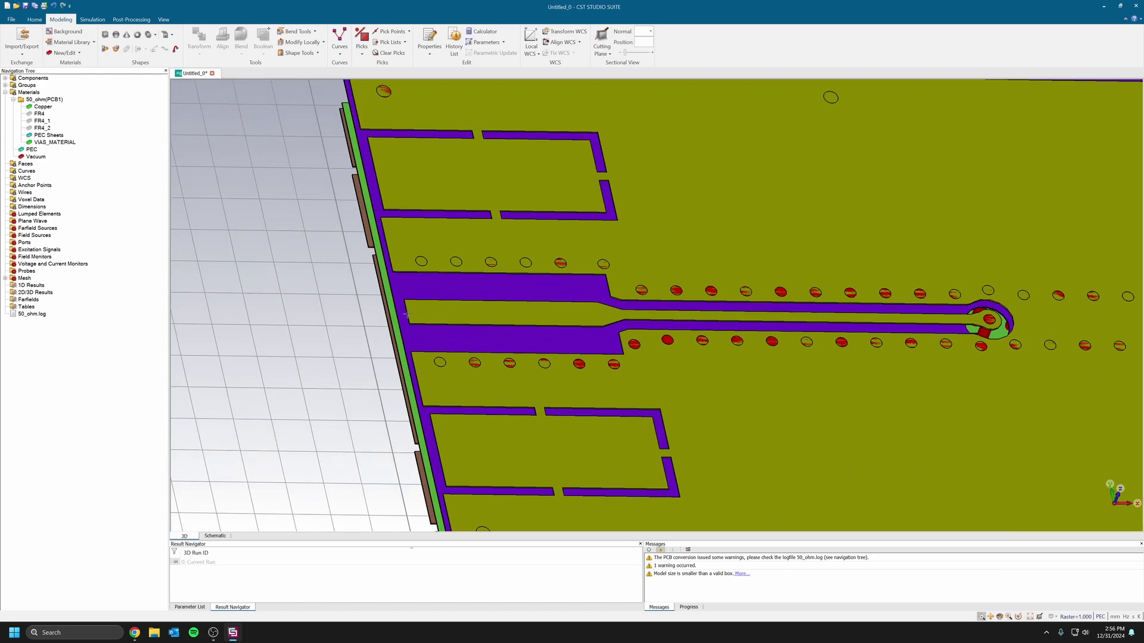
scroll(406, 314, "up", 2)
mouse_move(449, 389)
left_mouse_down("ctrl")
mouse_move(449, 332)
mouse_move(505, 340)
mouse_move(503, 383)
left_mouse_up("ctrl")
left_click(91, 19)
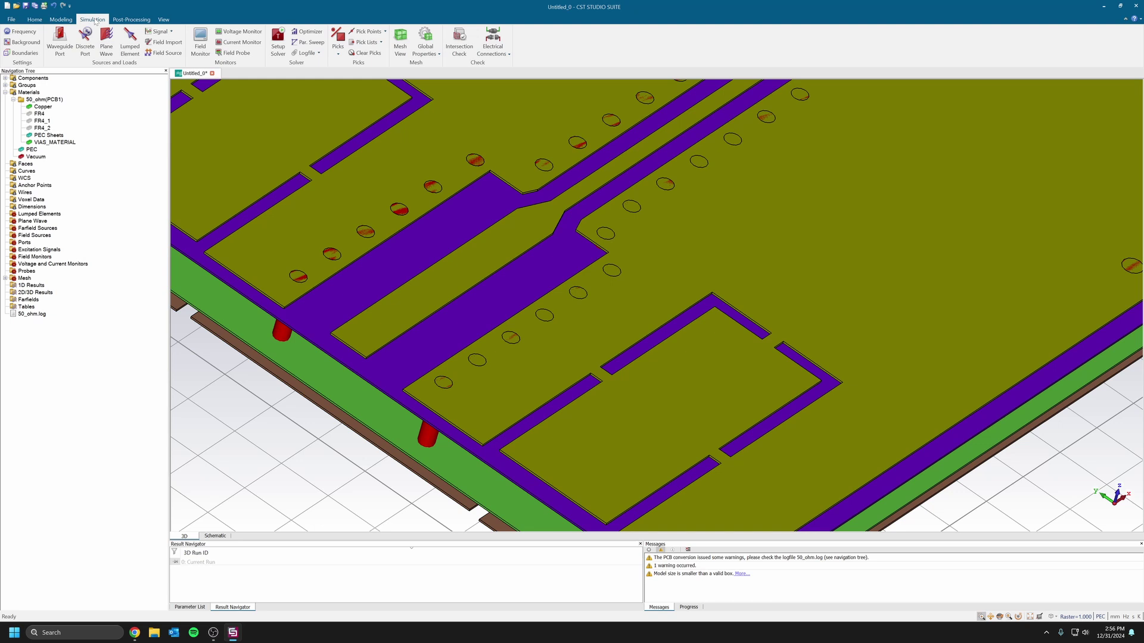
left_click(23, 31)
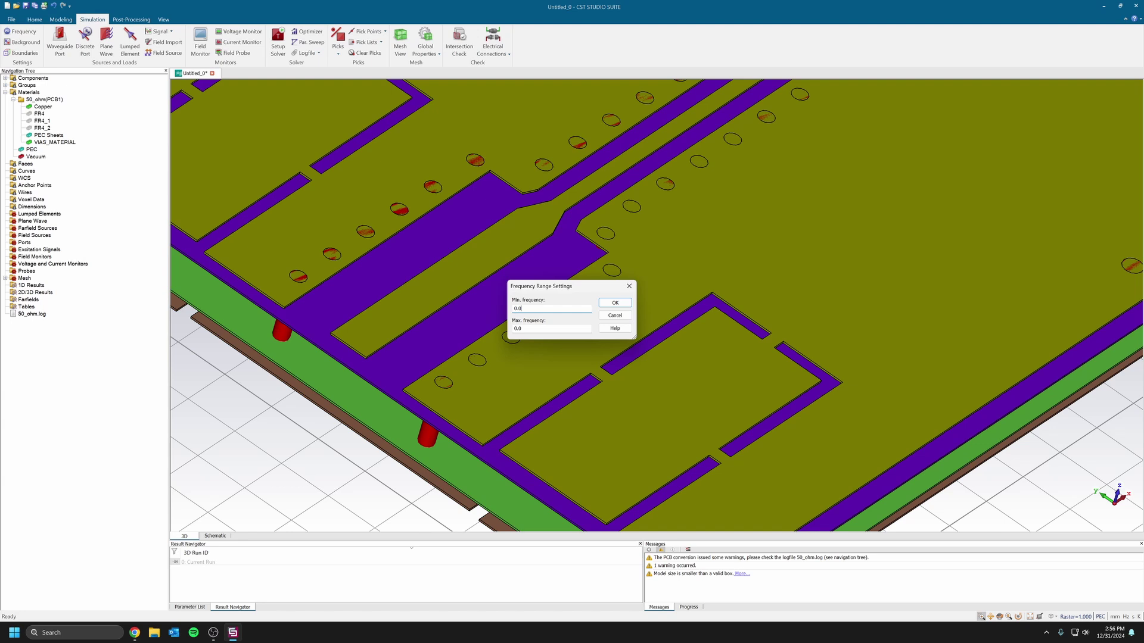
key("Tab")
left_click(604, 304)
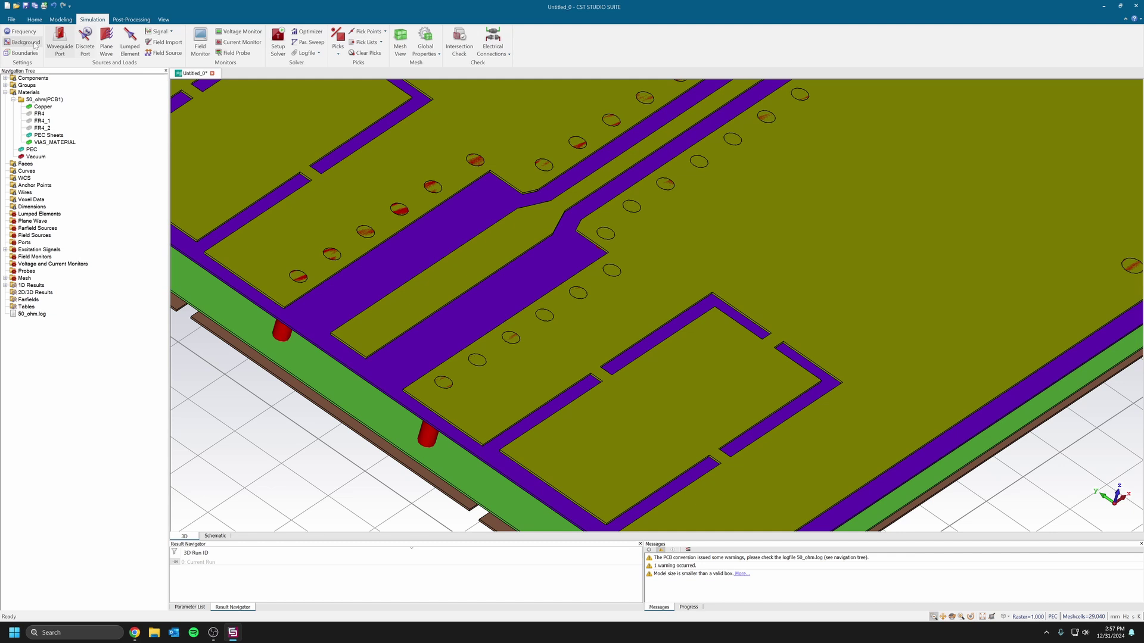
Set the background material type to Normal with Epsilon 1 and Mu 1, leaving the surrounding space at 0.0
left_click(22, 41)
left_click_drag(1005, 16, 539, 190)
left_click(547, 218)
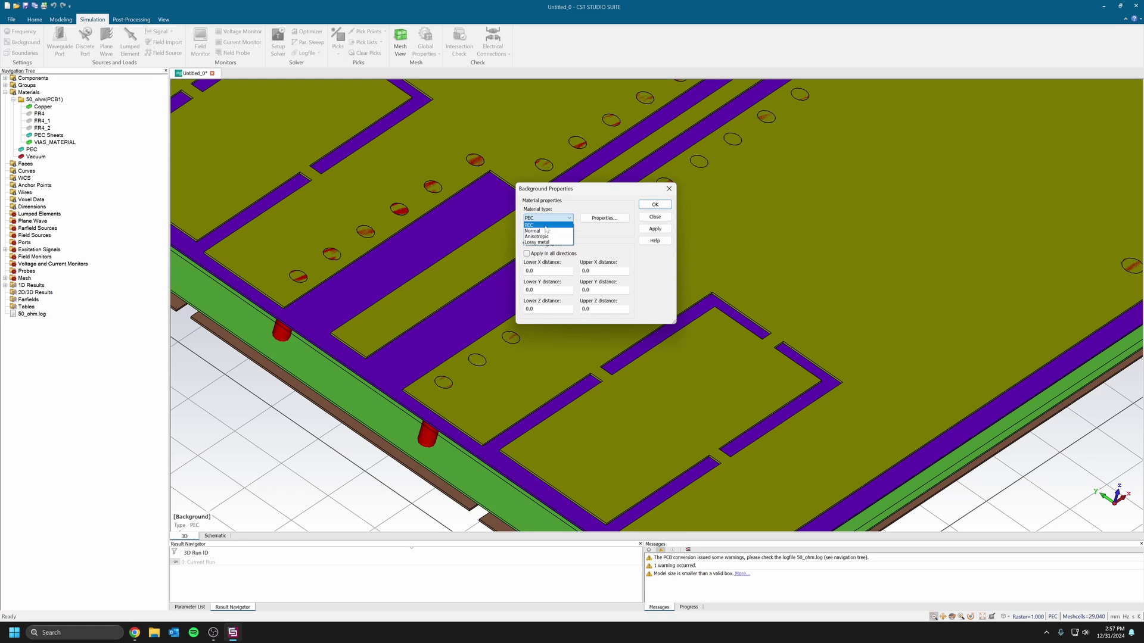
left_click(554, 231)
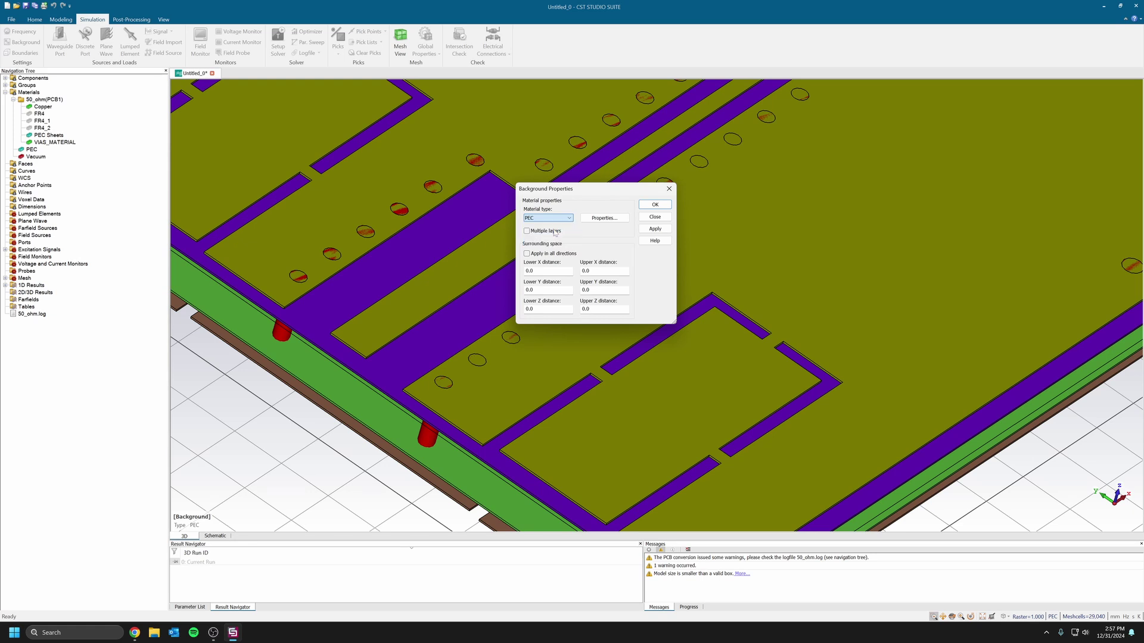
left_click(605, 218)
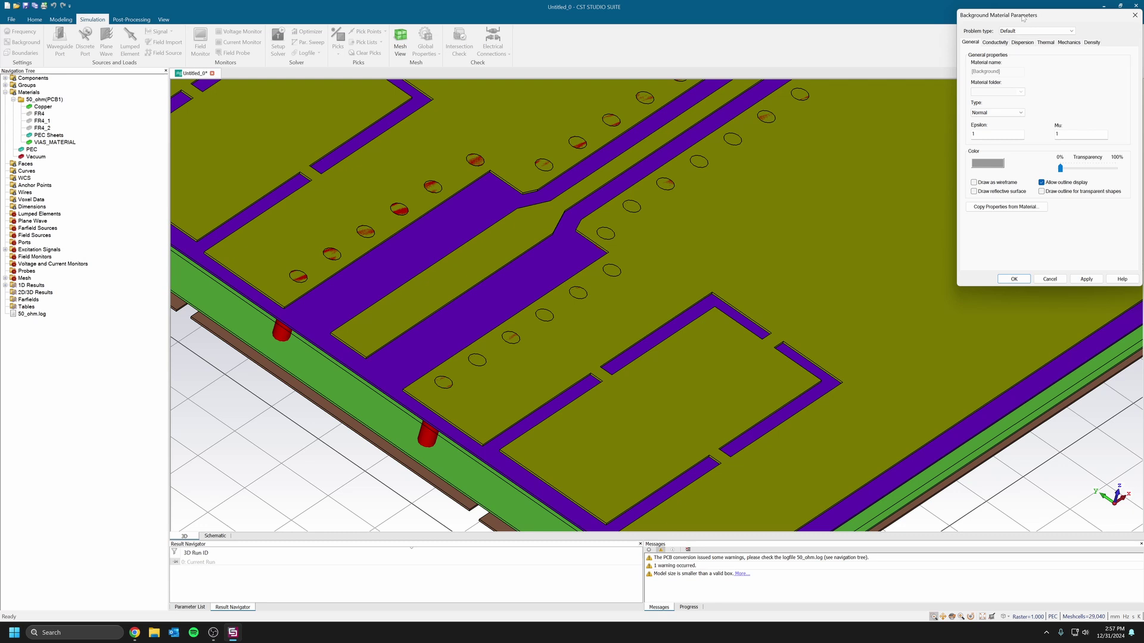
left_click_drag(1022, 18, 587, 106)
left_click(542, 221)
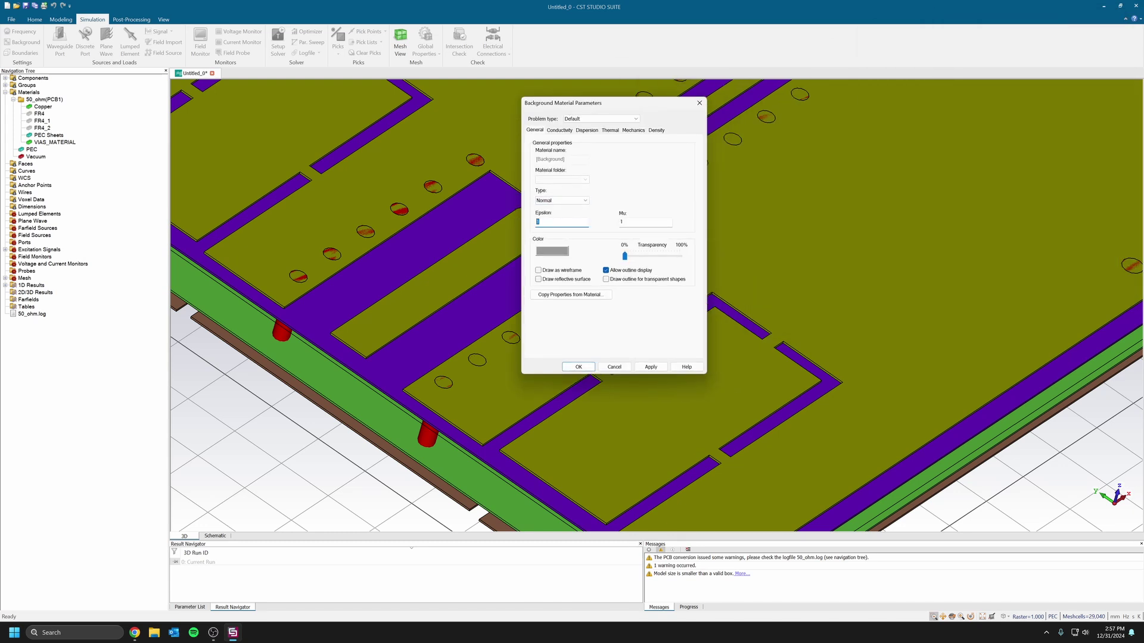
left_click_drag(629, 222, 598, 224)
left_click(542, 222)
left_click(578, 366)
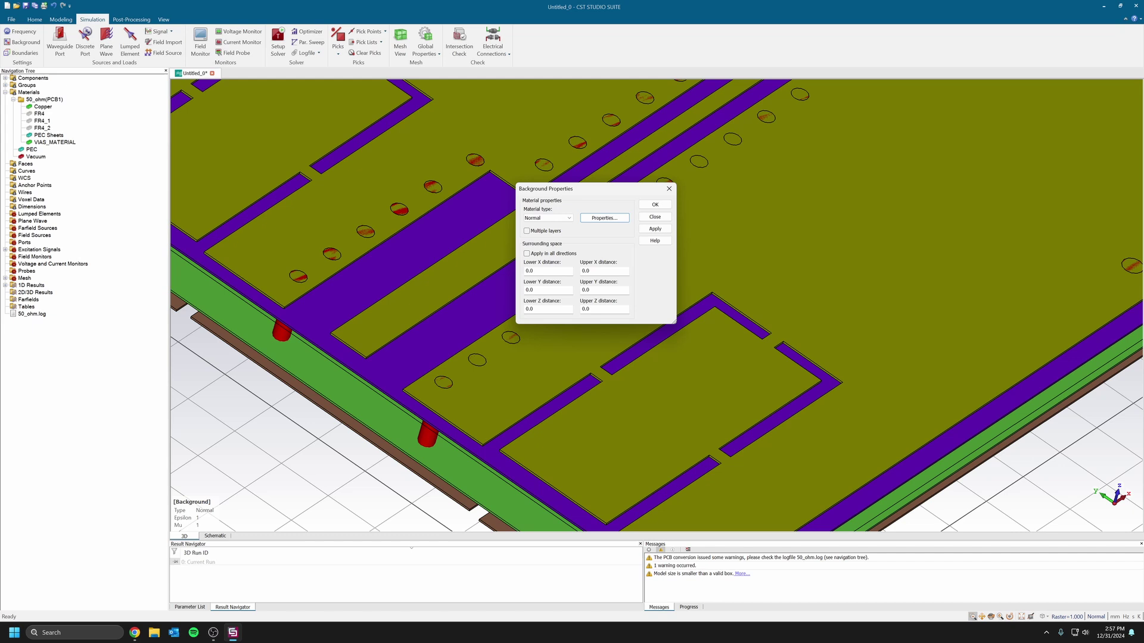
left_click(654, 204)
Set the boundary conditions to open (add space) in all directions
left_click(22, 53)
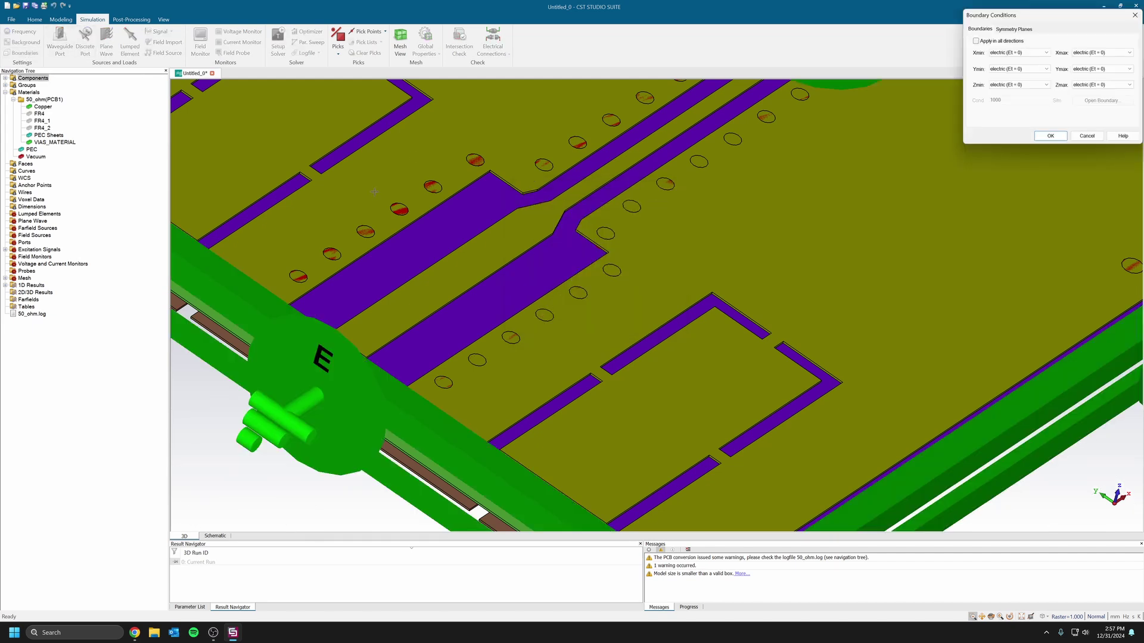
left_click_drag(993, 23, 566, 219)
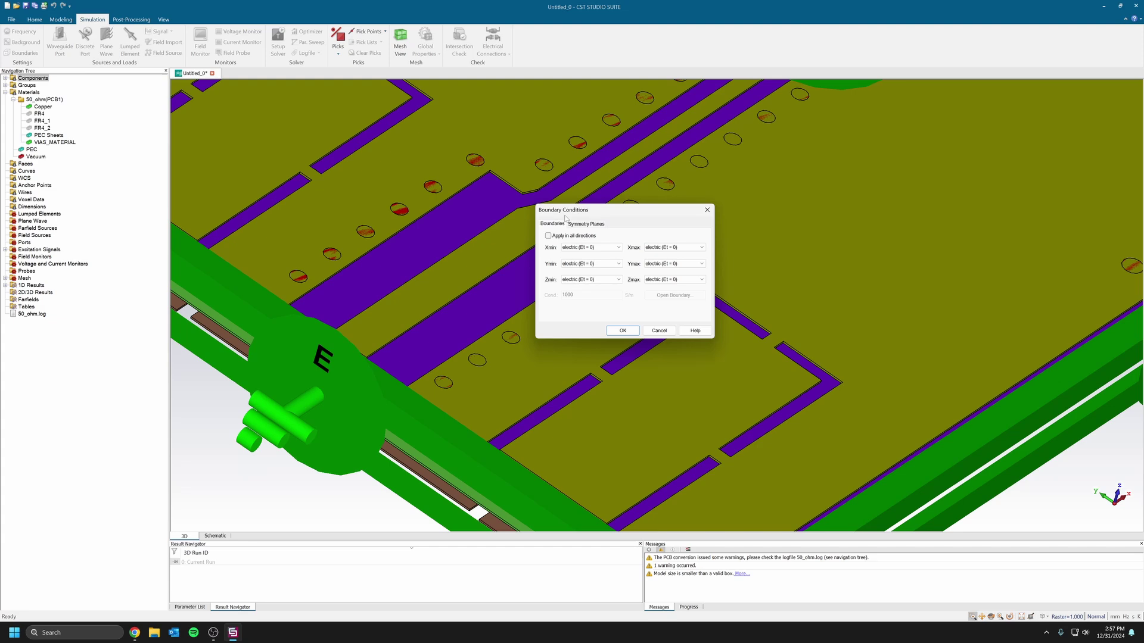
left_click(549, 236)
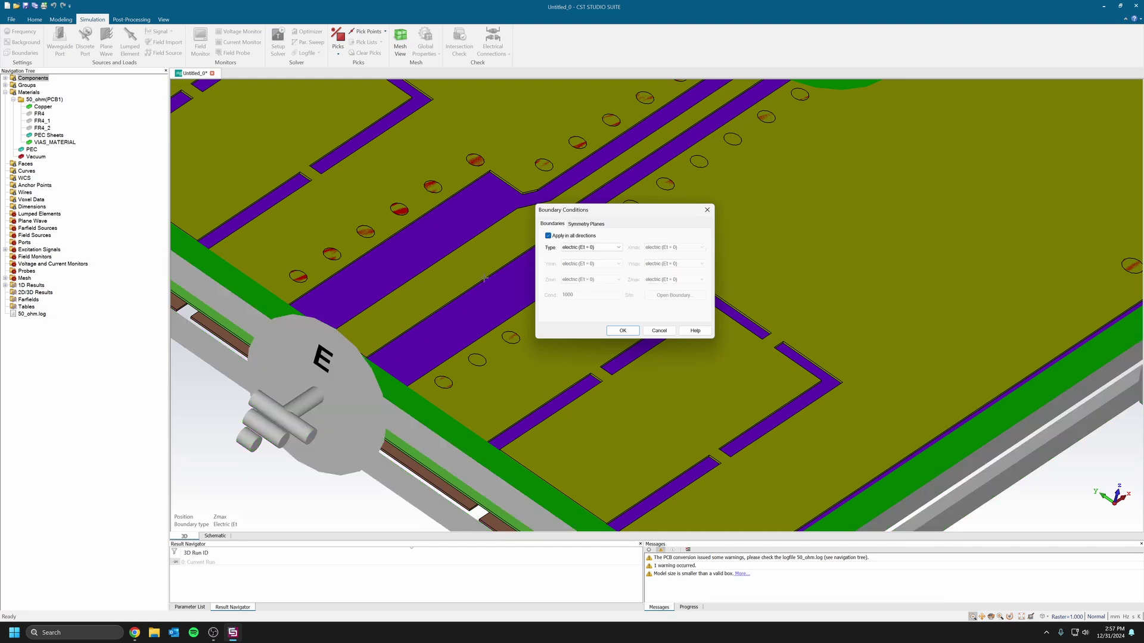
scroll(477, 295, "down", 6)
scroll(477, 298, "up", 2)
left_click(613, 248)
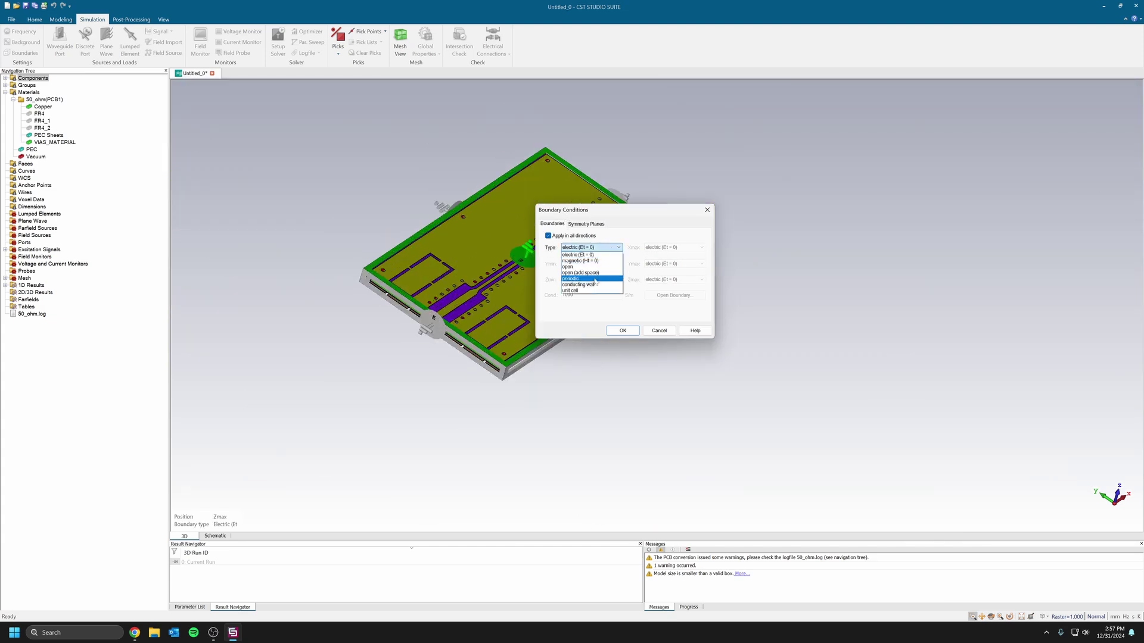
left_click(579, 273)
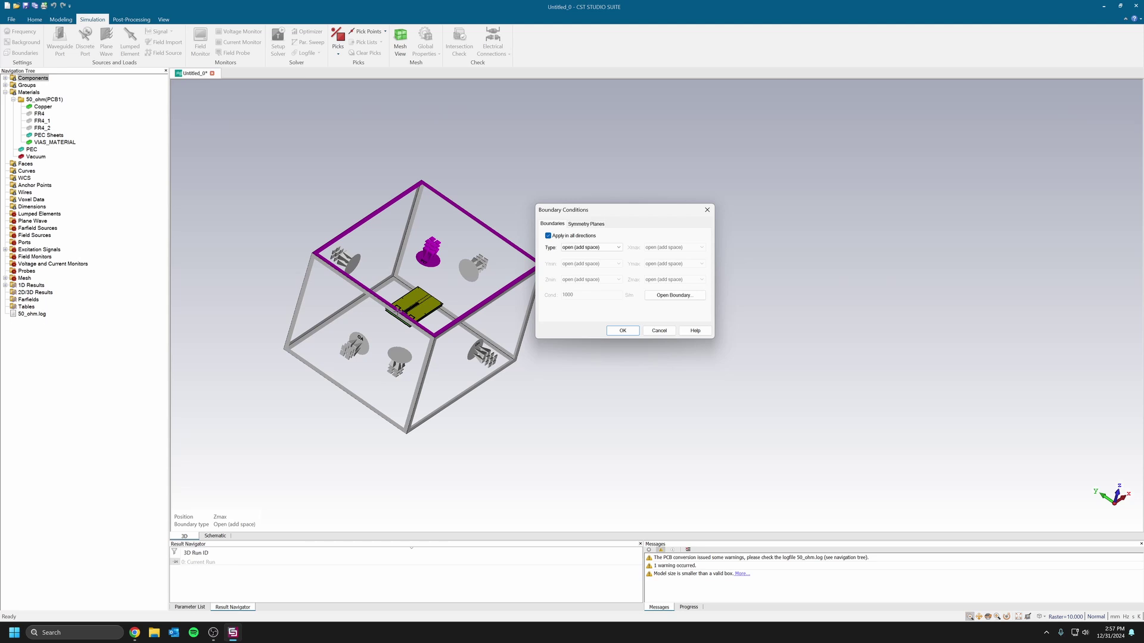
scroll(398, 310, "up", 3)
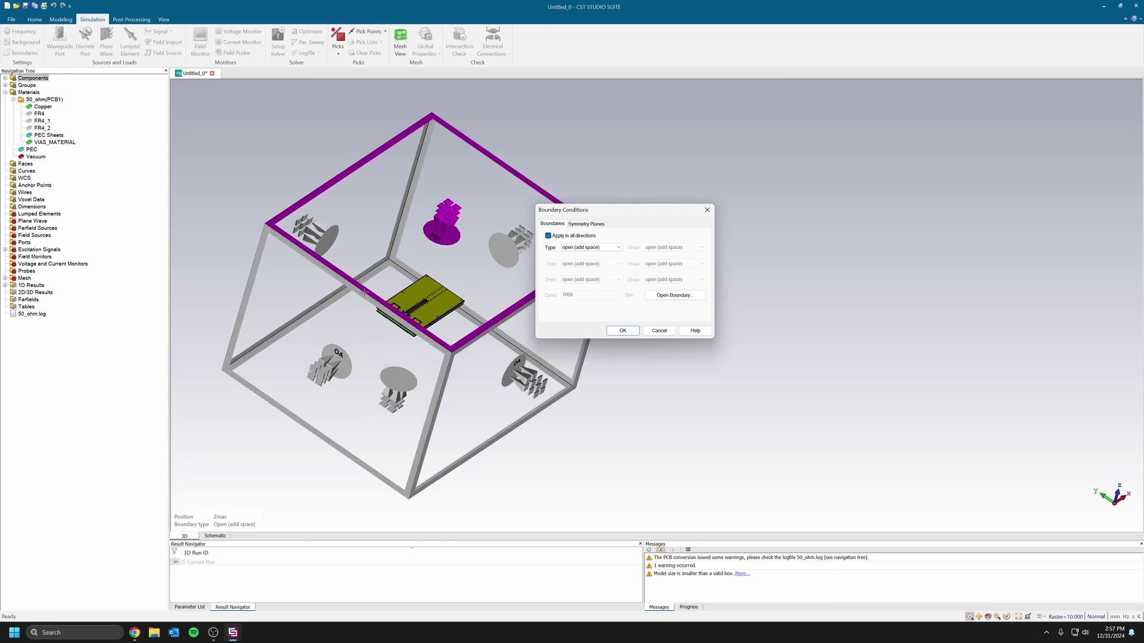
Set the open boundary's automatic minimum distance to a fraction of wavelength of 2 at the centre frequency and accept the boundary conditions
left_click(670, 296)
left_click(632, 283)
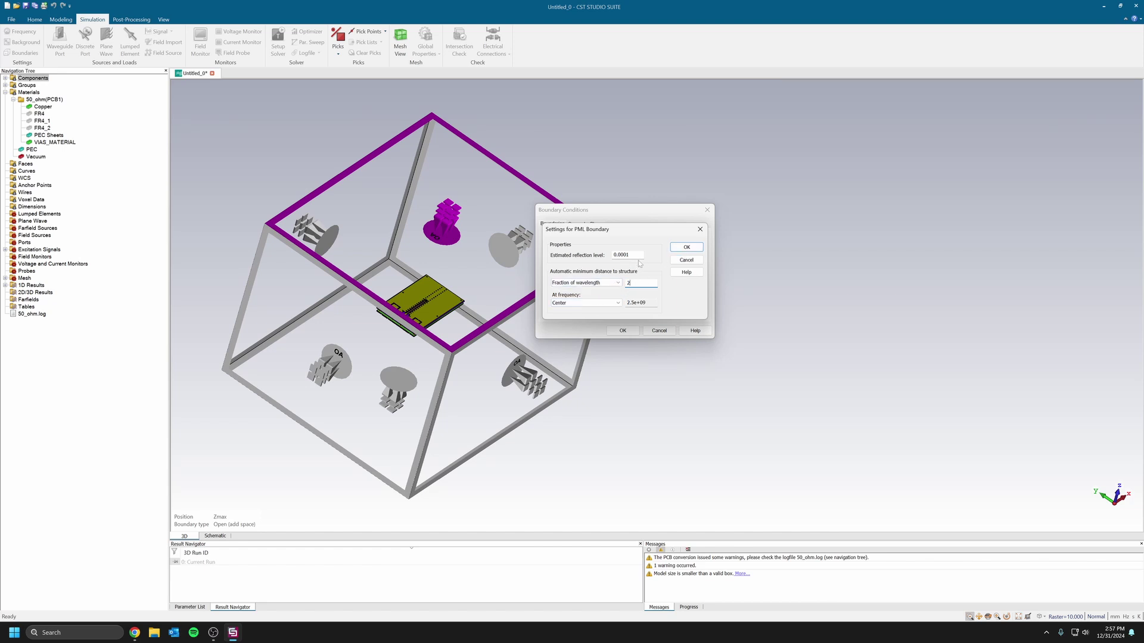
left_click(686, 246)
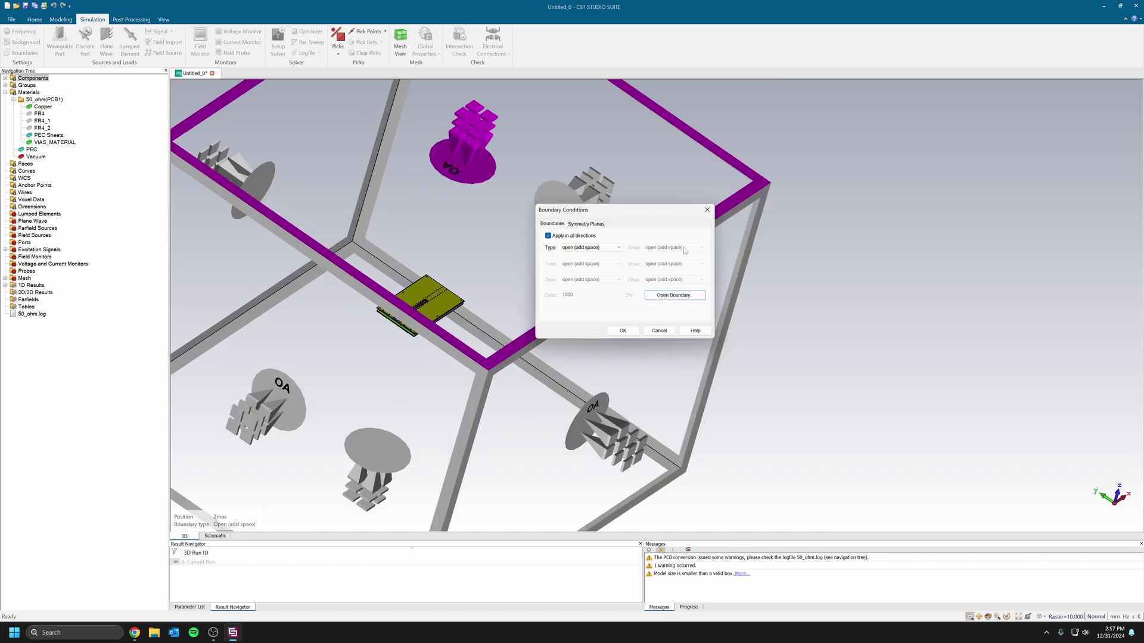
left_click(623, 331)
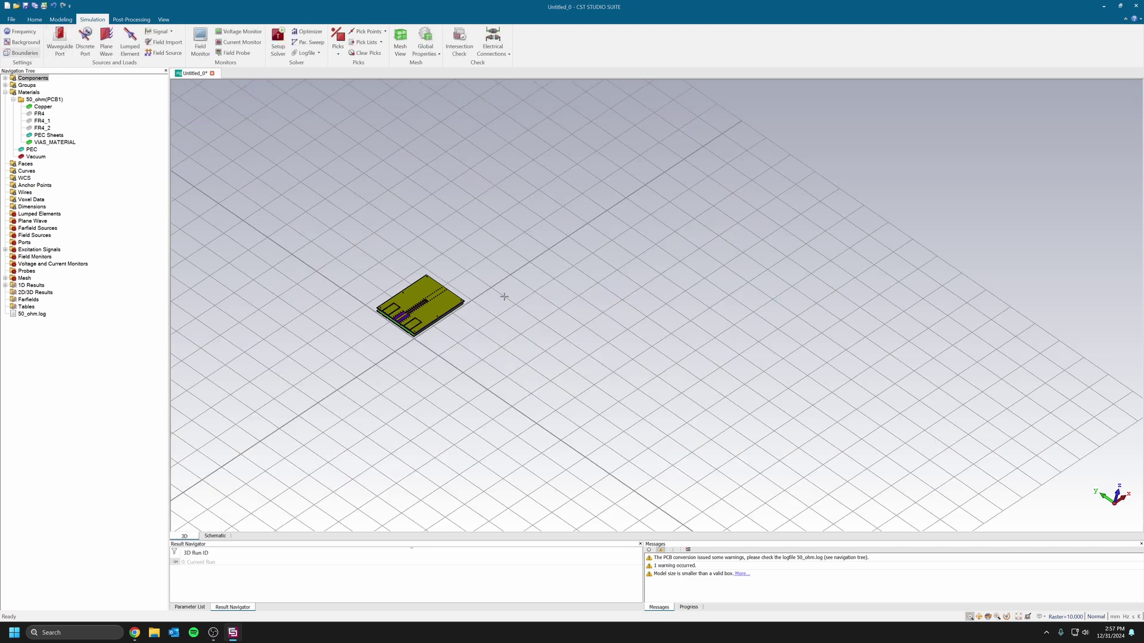
scroll(368, 298, "up", 5)
scroll(371, 292, "up", 4)
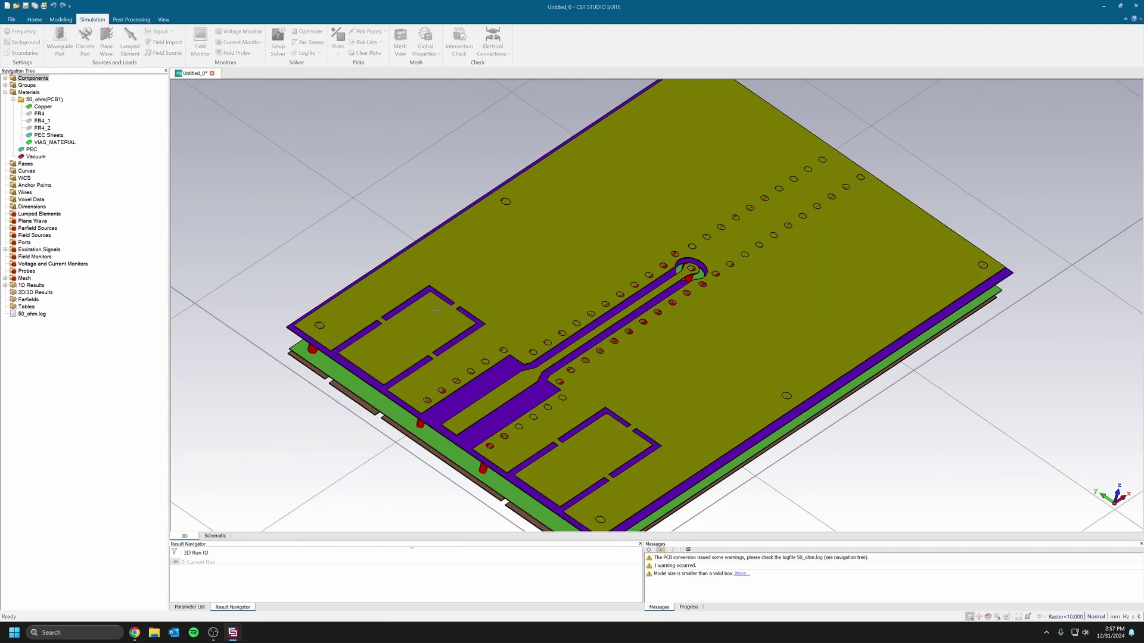
Pick the face of inner ground plane 04_LAYER_2 beneath the coplanar waveguide trace on the top copper layer
left_click_drag(548, 376, 501, 367, "ctrl")
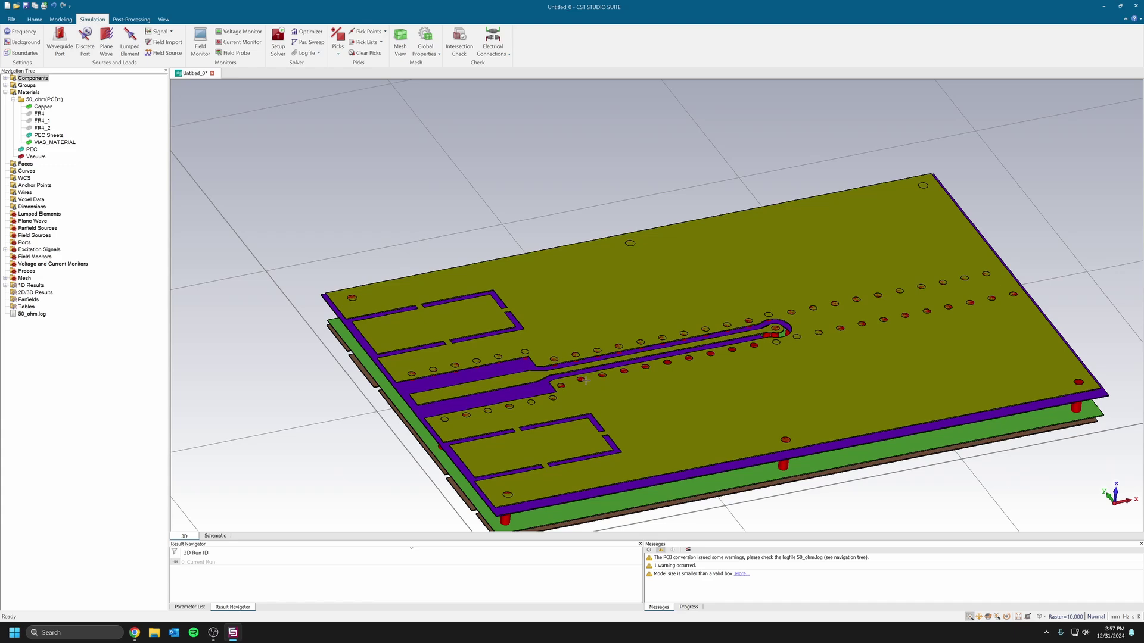
scroll(578, 376, "down", 4)
left_click_drag(612, 362, 621, 415, "ctrl")
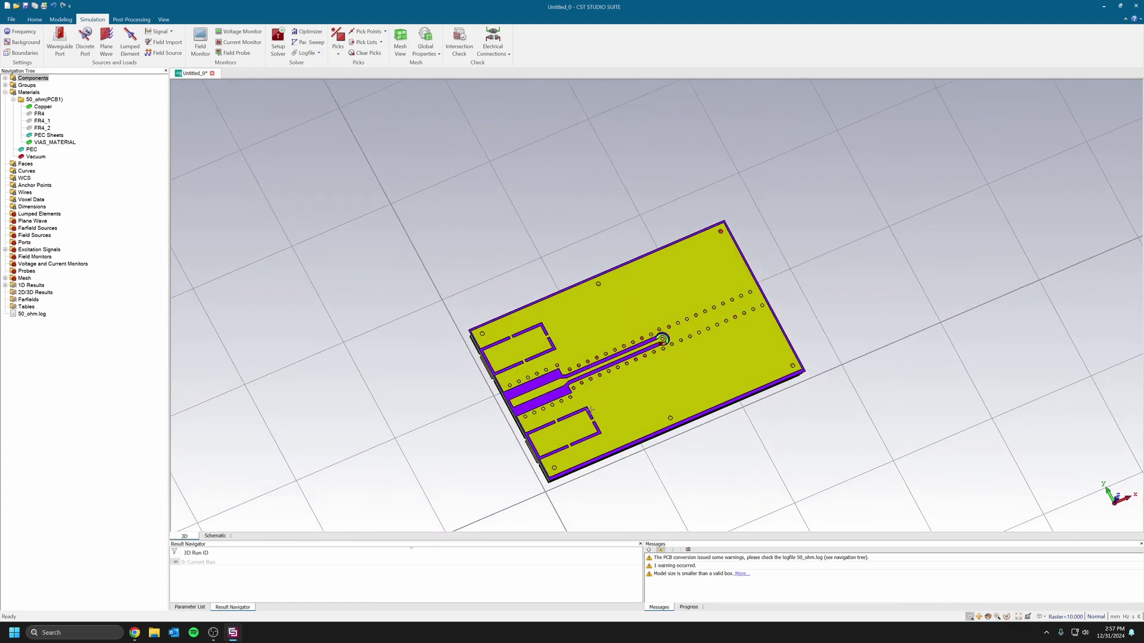
scroll(590, 398, "up", 4)
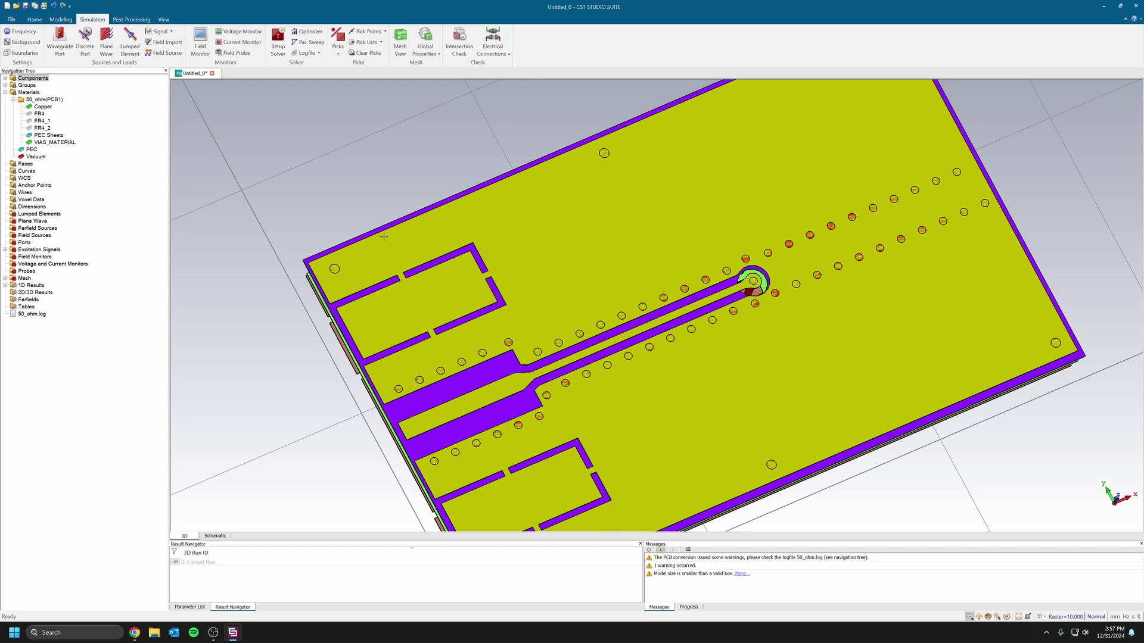
scroll(462, 386, "down", 4)
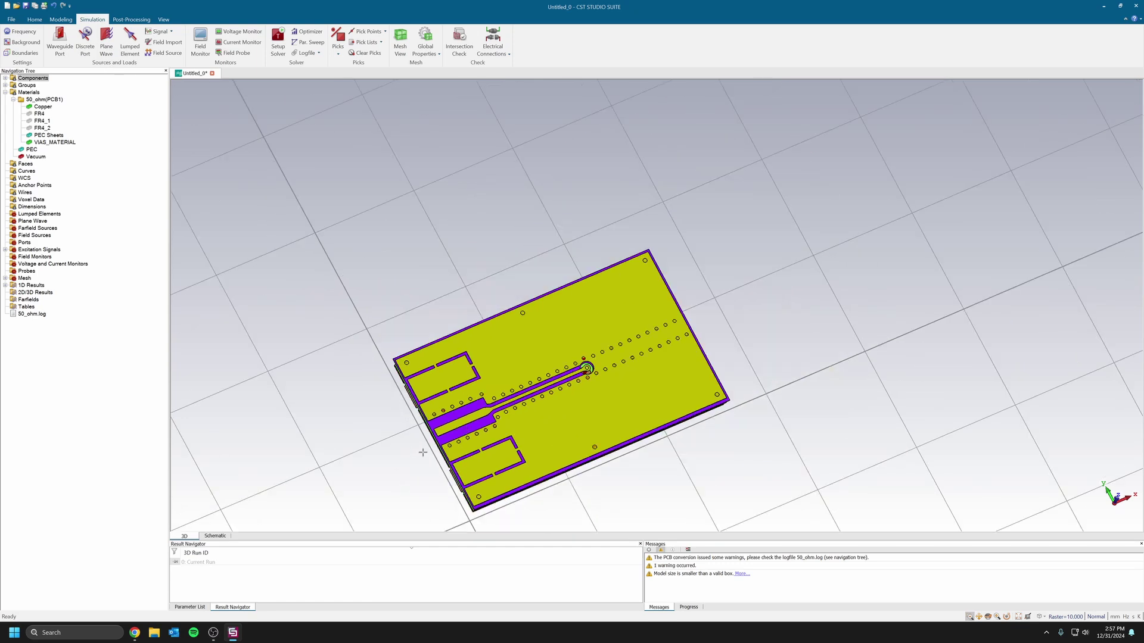
mouse_move(467, 431)
left_mouse_down()
mouse_move(409, 411)
mouse_move(464, 410)
mouse_move(434, 432)
left_mouse_up()
scroll(436, 433, "up", 5)
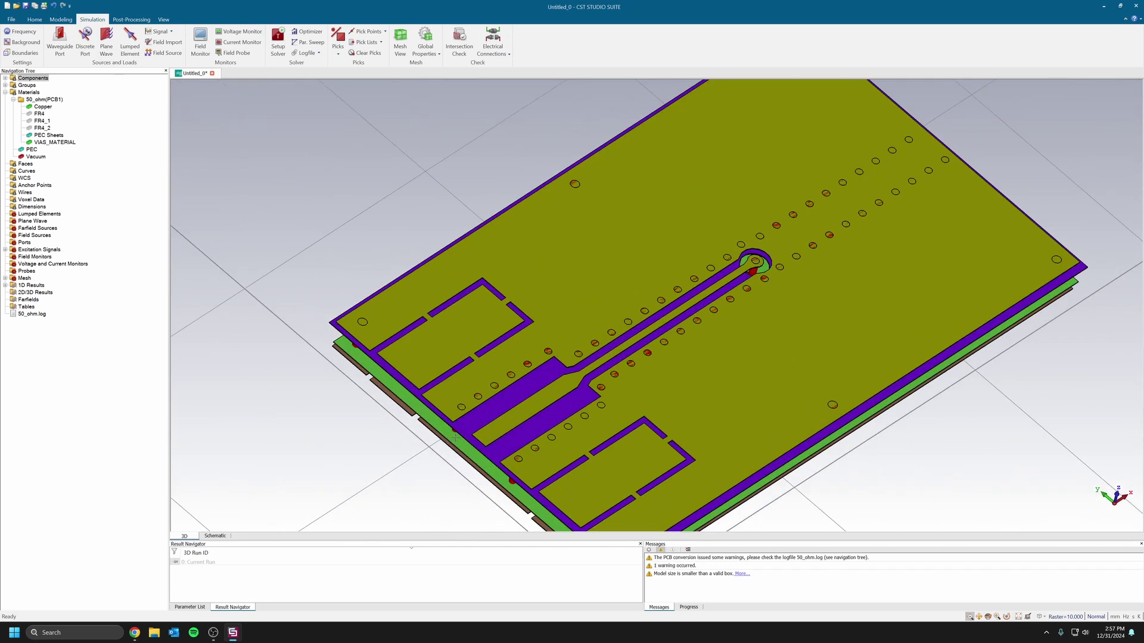
left_click(341, 35)
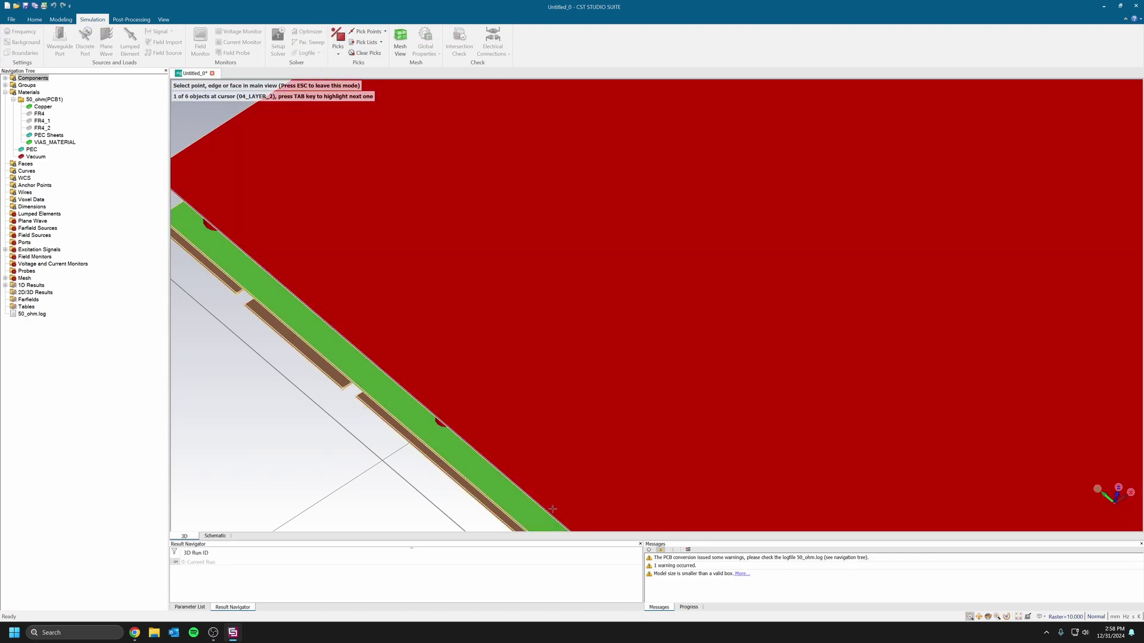
double_click(529, 478)
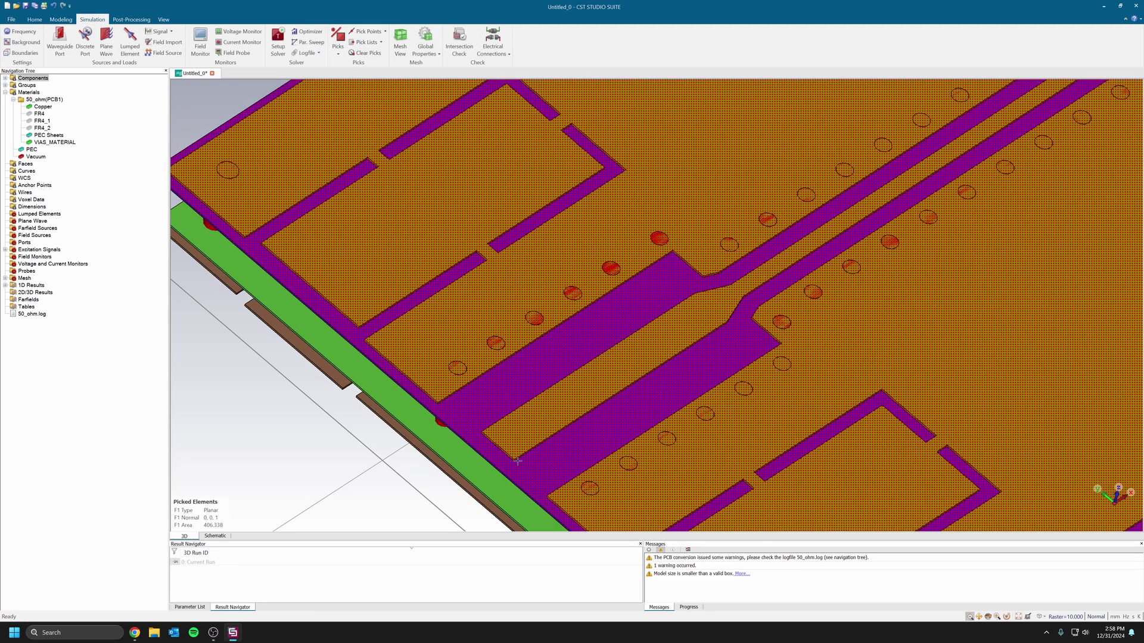
Pick the lower edge of the wide top trace's end face near the board edge
scroll(517, 461, "down", 2)
mouse_move(517, 461)
left_mouse_down("ctrl")
mouse_move(557, 403)
mouse_move(566, 413)
mouse_move(507, 458)
left_mouse_up("ctrl")
scroll(507, 460, "up", 5)
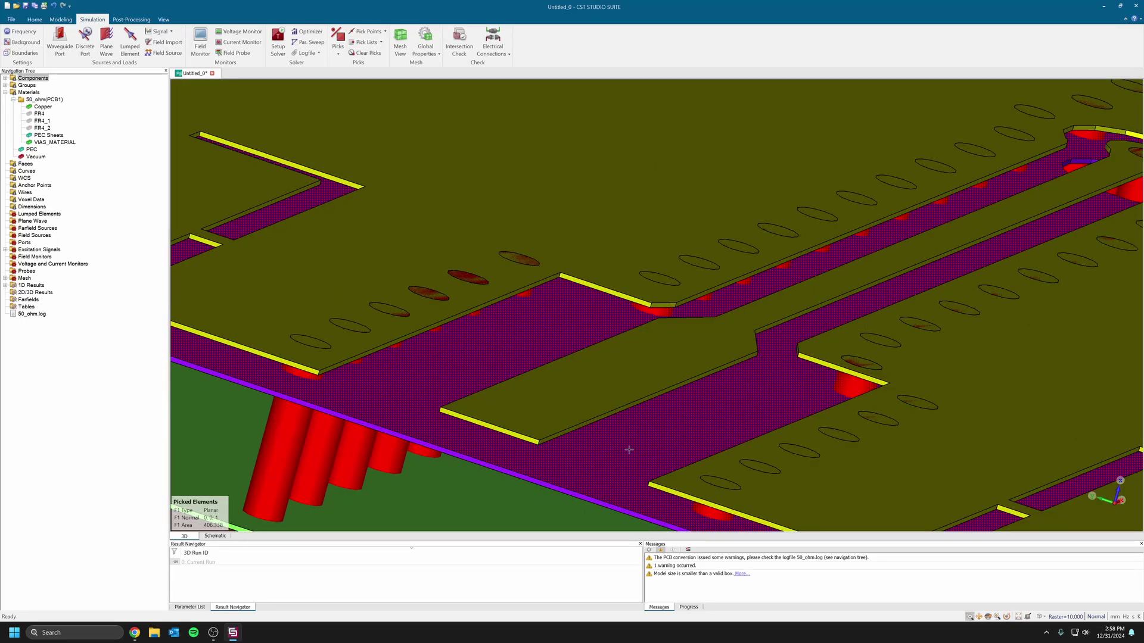
scroll(488, 443, "up", 6)
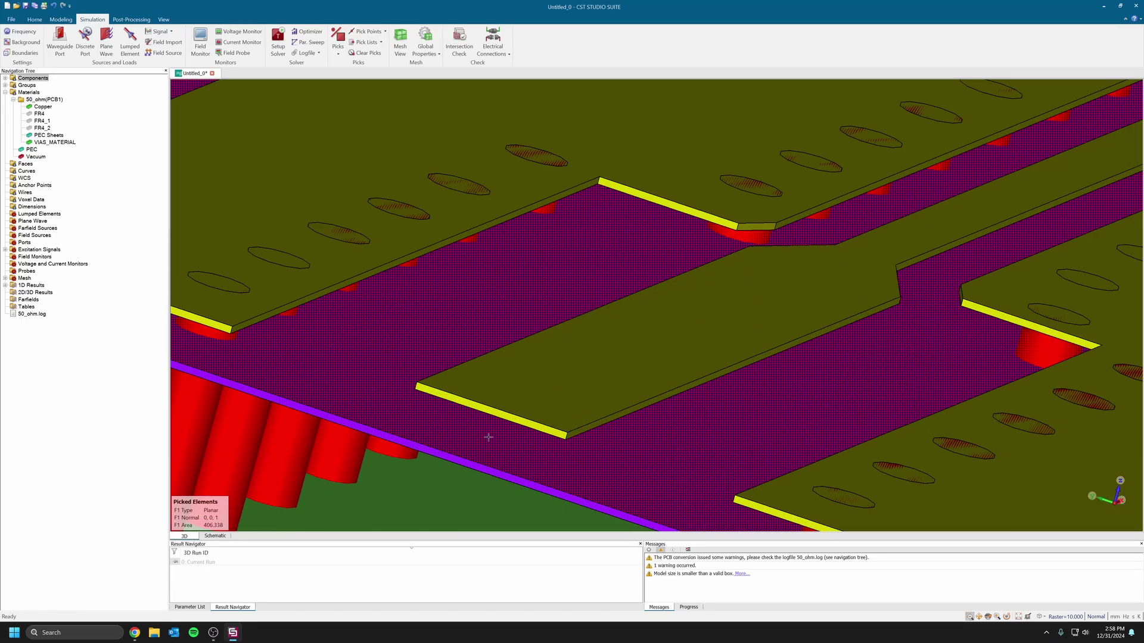
left_click(338, 37)
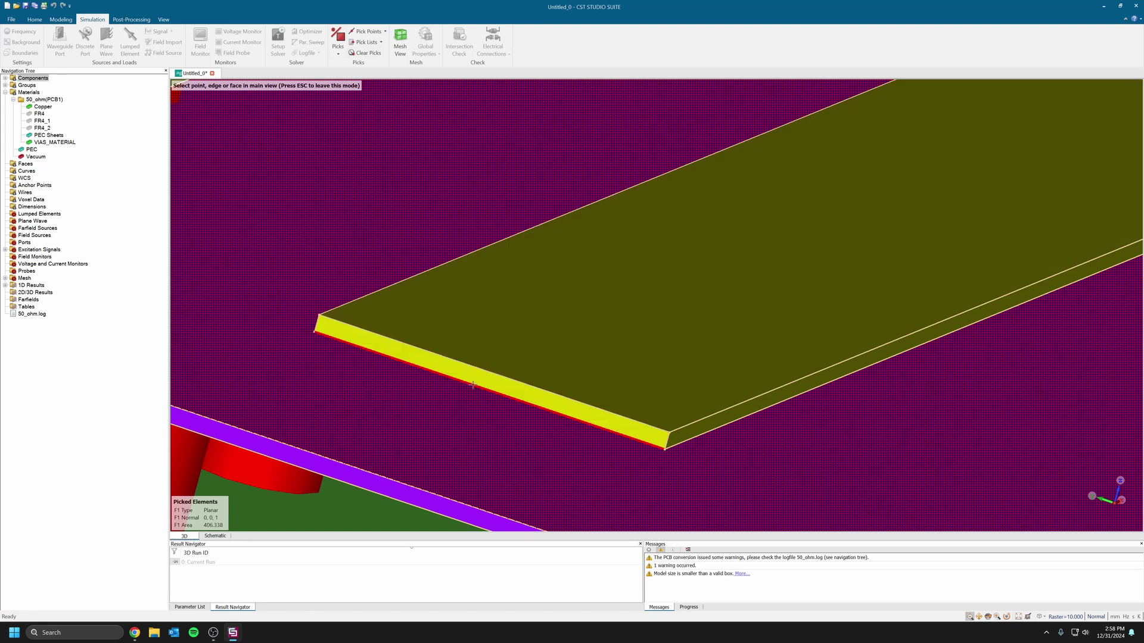
scroll(472, 385, "up", 3)
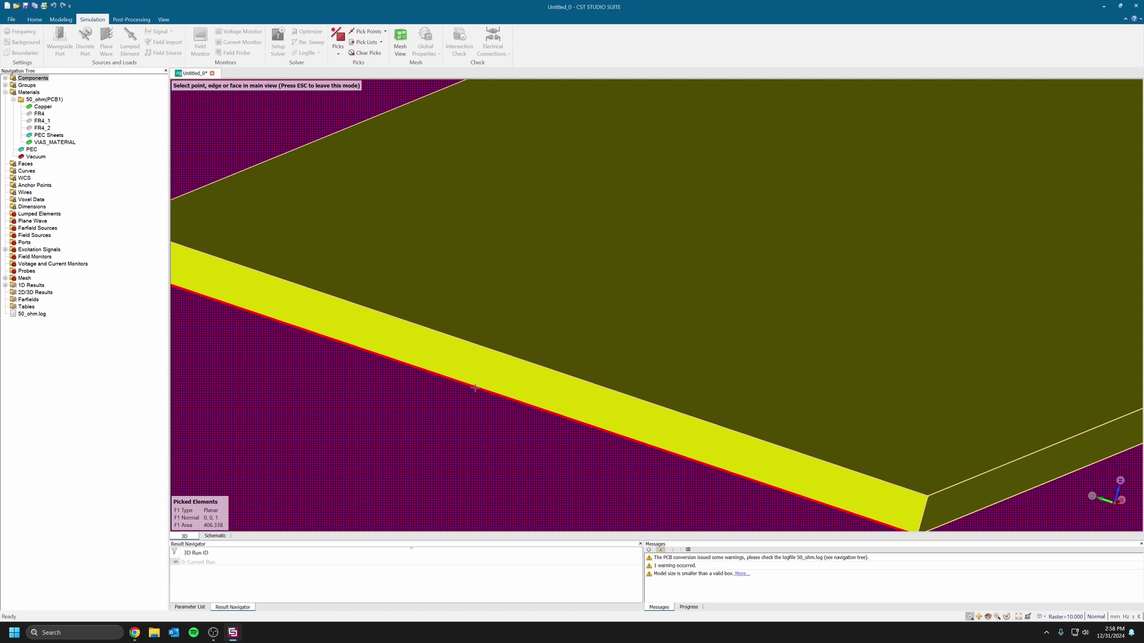
left_click(475, 388)
Create discrete face port 1 from the picked trace edge to the ground plane, as an S-Parameter port with 50.0 Ohm impedance
scroll(623, 352, "down", 3)
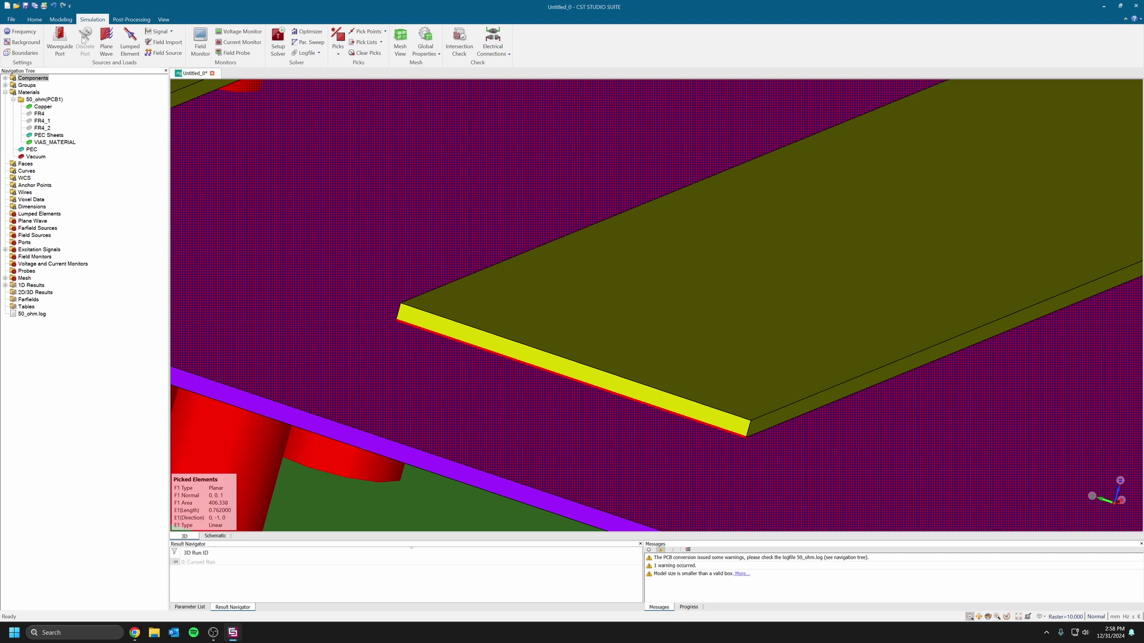
left_click(83, 38)
left_click_drag(588, 389, 544, 397)
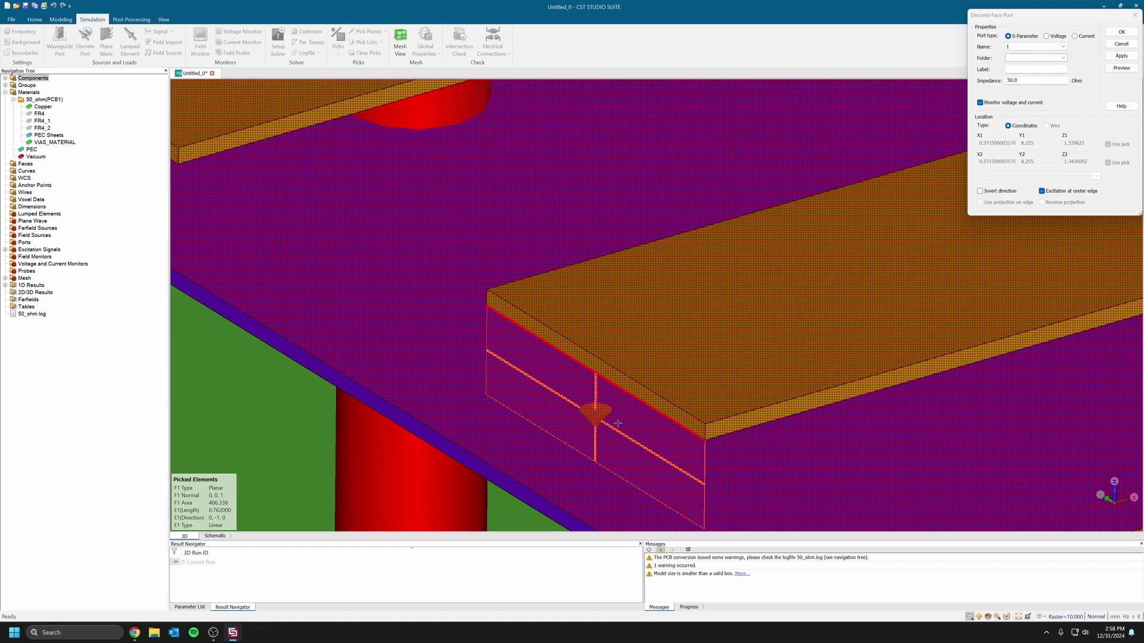
scroll(552, 398, "down", 9)
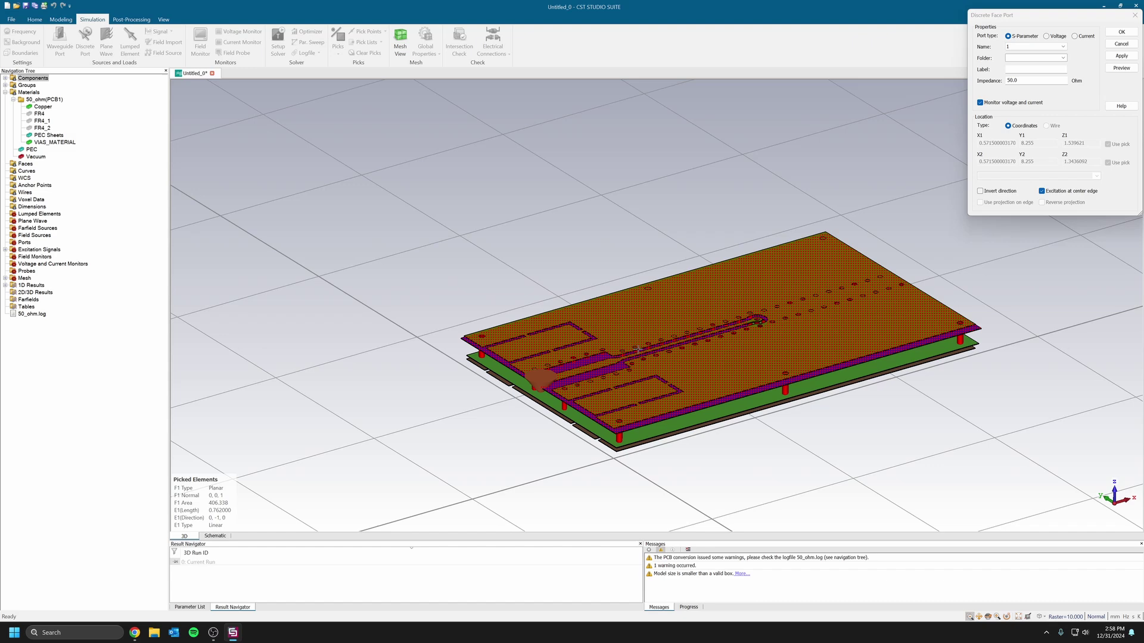
scroll(724, 319, "up", 1)
scroll(792, 287, "up", 3)
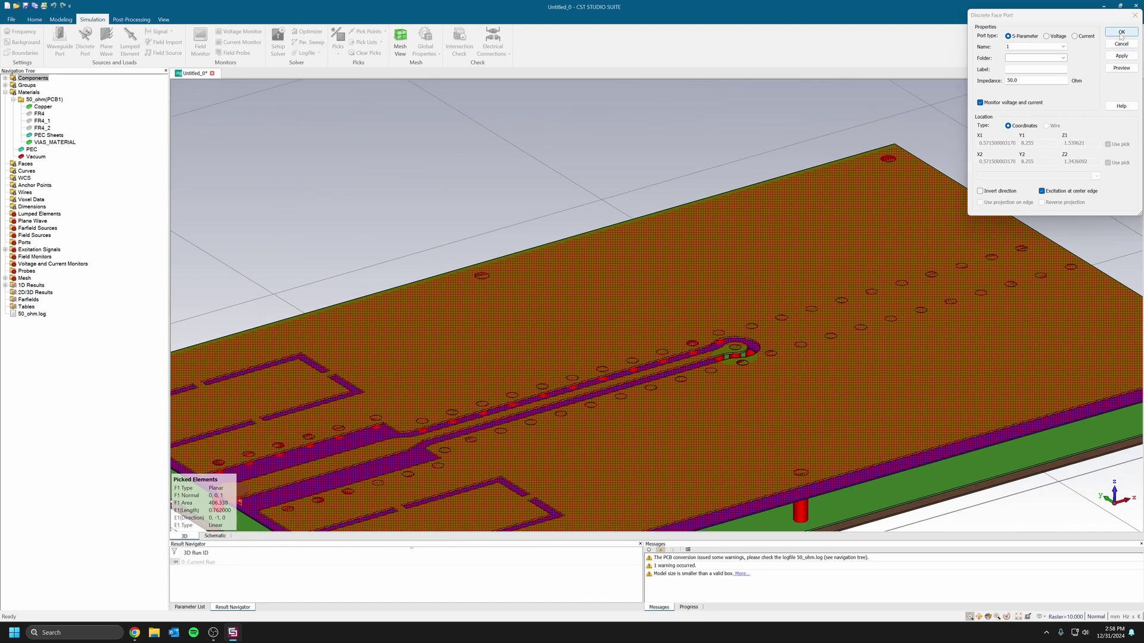
left_click(1120, 32)
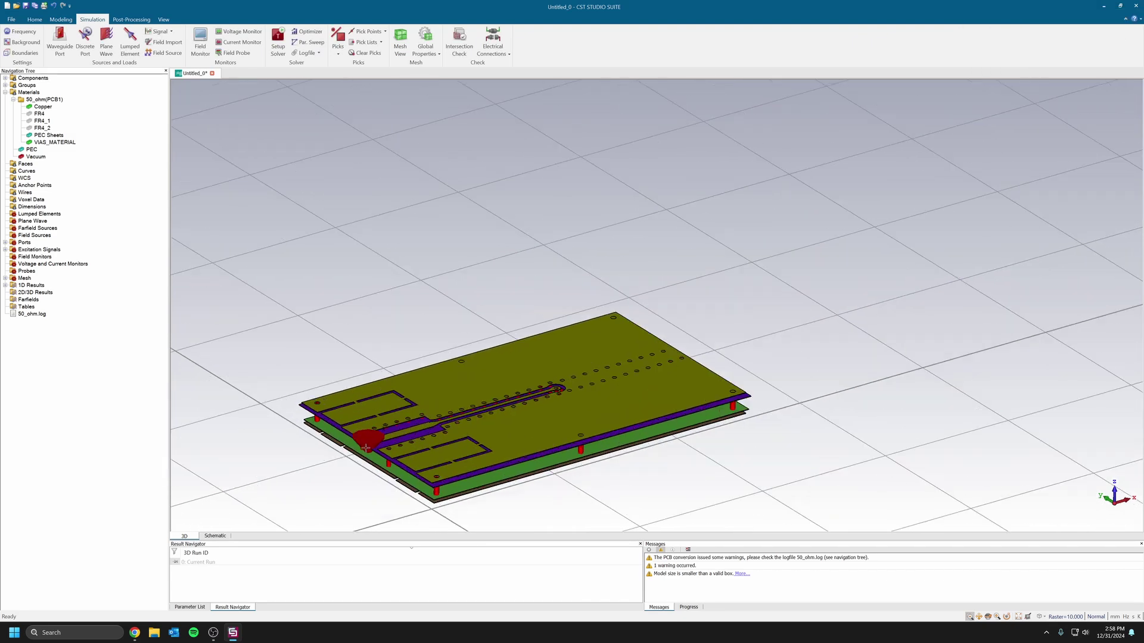
Pick the face of inner ground plane 06_LAYER_4 beneath the trace on the opposite side of the board
scroll(365, 448, "up", 9)
scroll(415, 421, "down", 8)
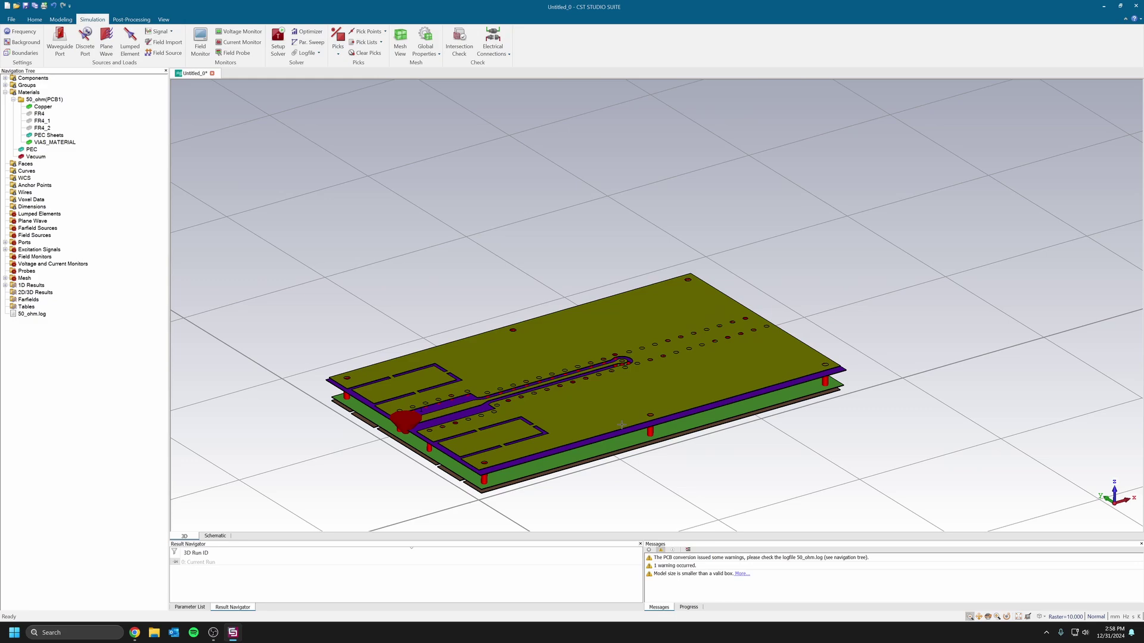
left_click_drag(621, 424, 673, 209, "ctrl")
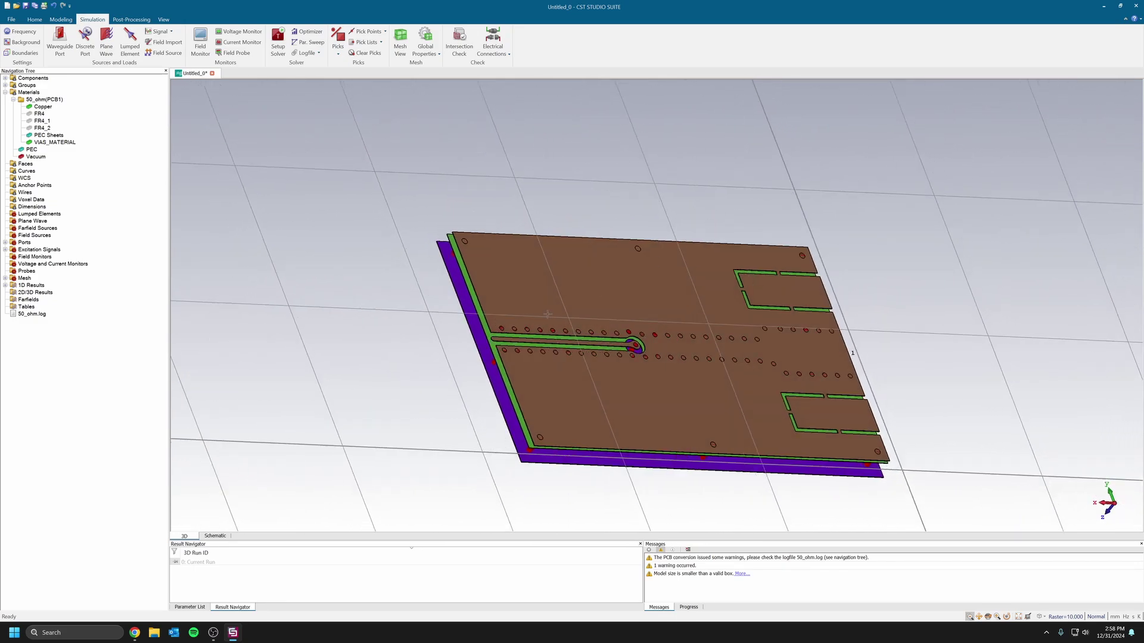
scroll(547, 314, "up", 10)
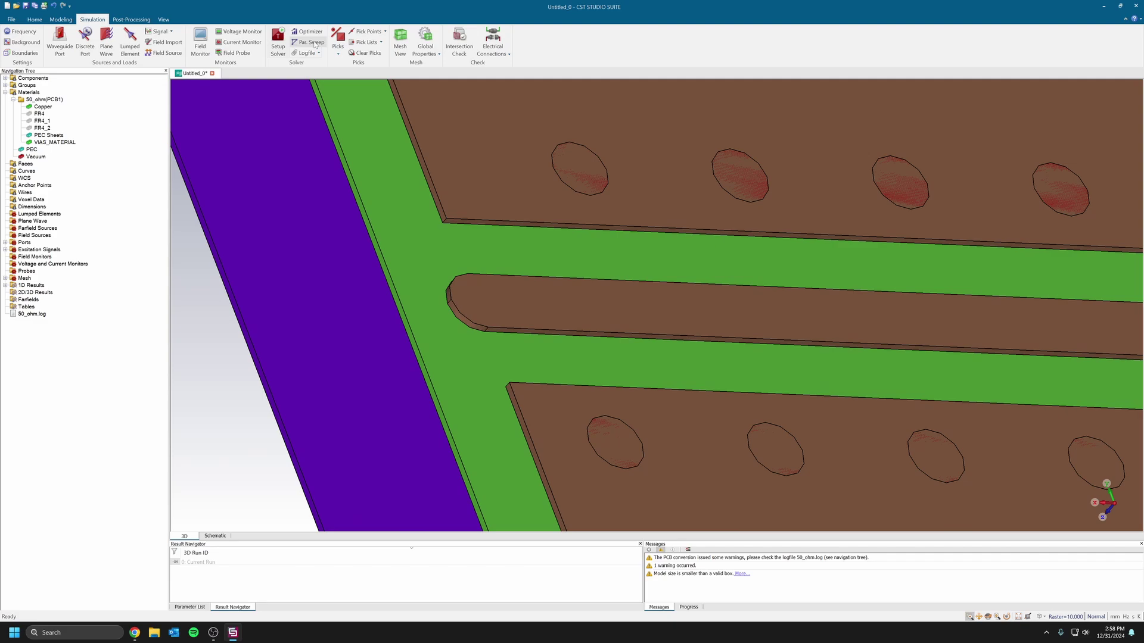
left_click(337, 37)
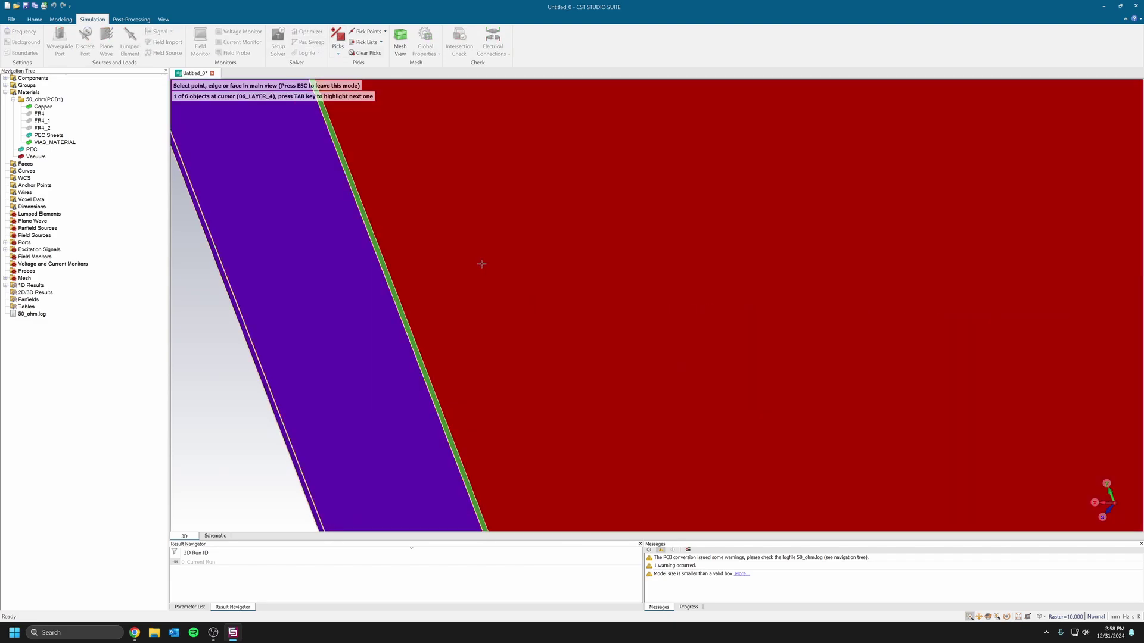
double_click(454, 356)
Pick the two curved edges, on the ground-plane side, of the opposite-side trace's rounded end
left_click_drag(458, 364, 449, 314)
scroll(448, 314, "up", 5)
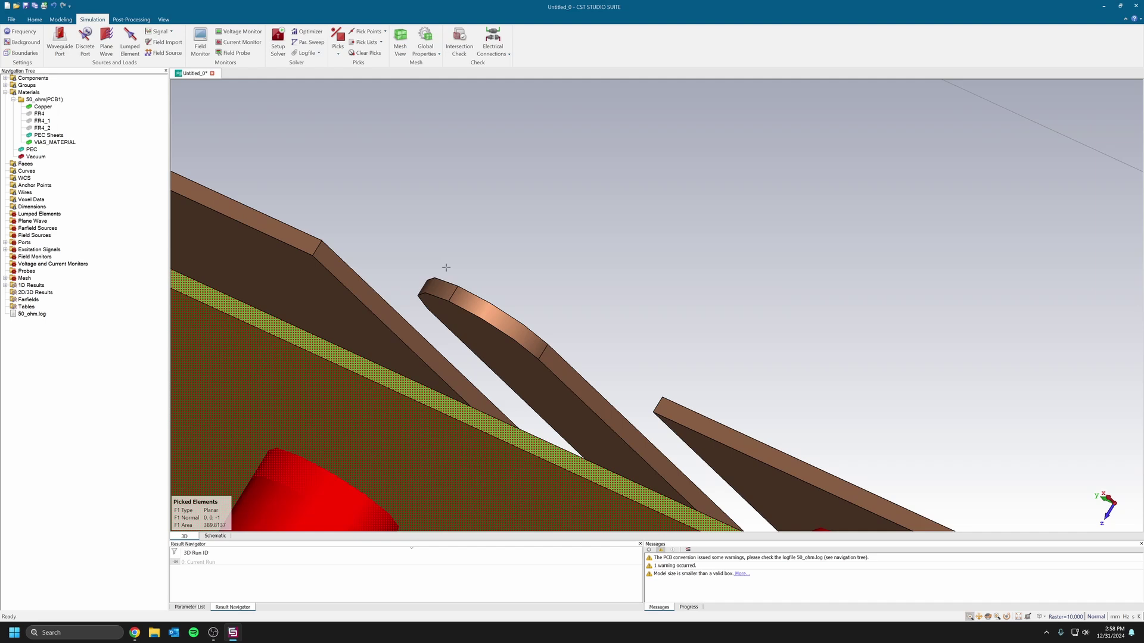
left_click(337, 37)
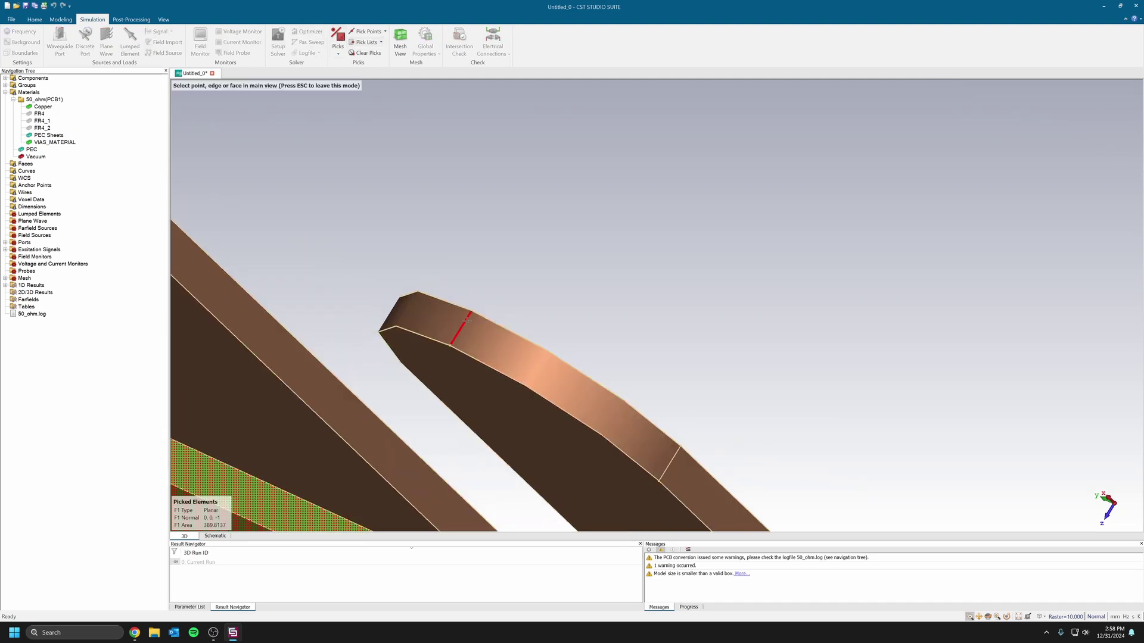
double_click(454, 348)
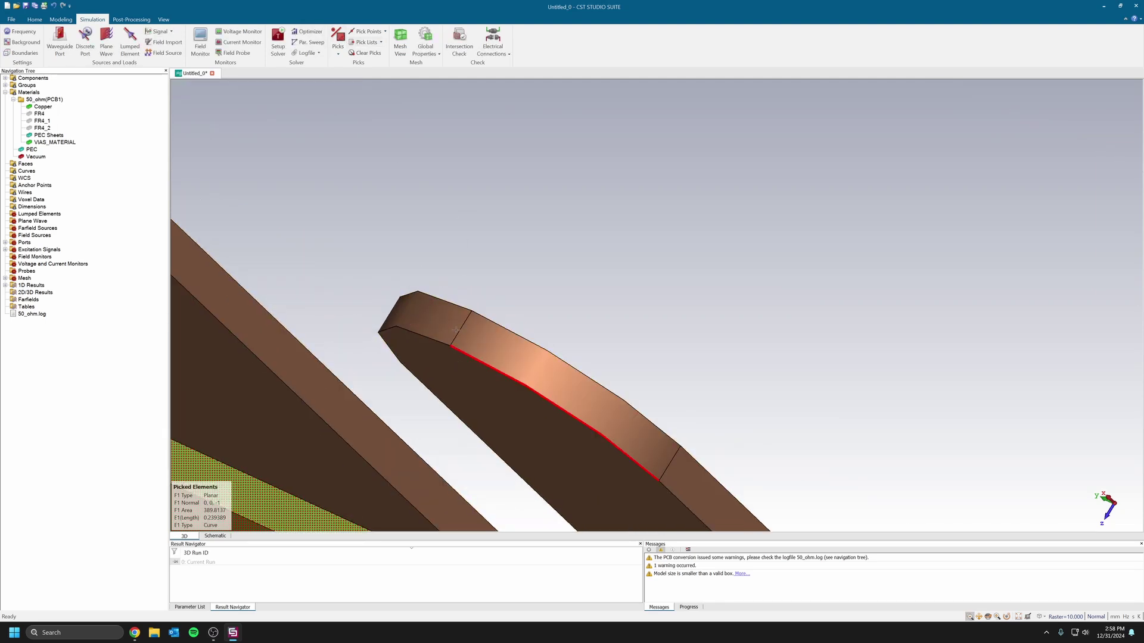
mouse_move(456, 330)
left_mouse_down("ctrl")
mouse_move(521, 313)
mouse_move(520, 328)
left_mouse_up("ctrl")
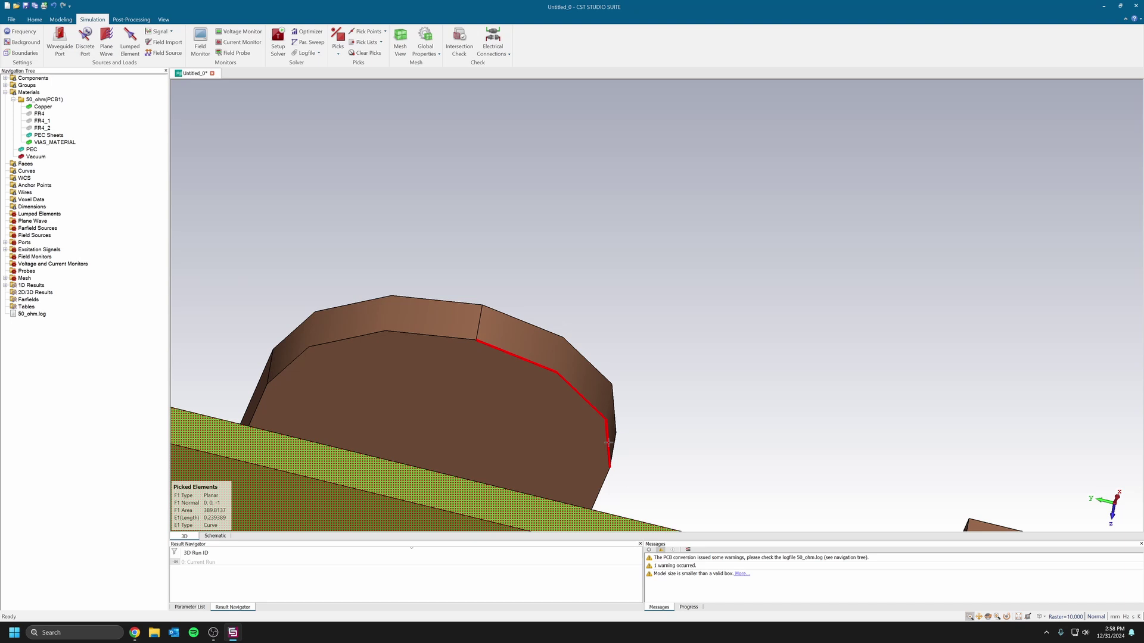
left_click(345, 36)
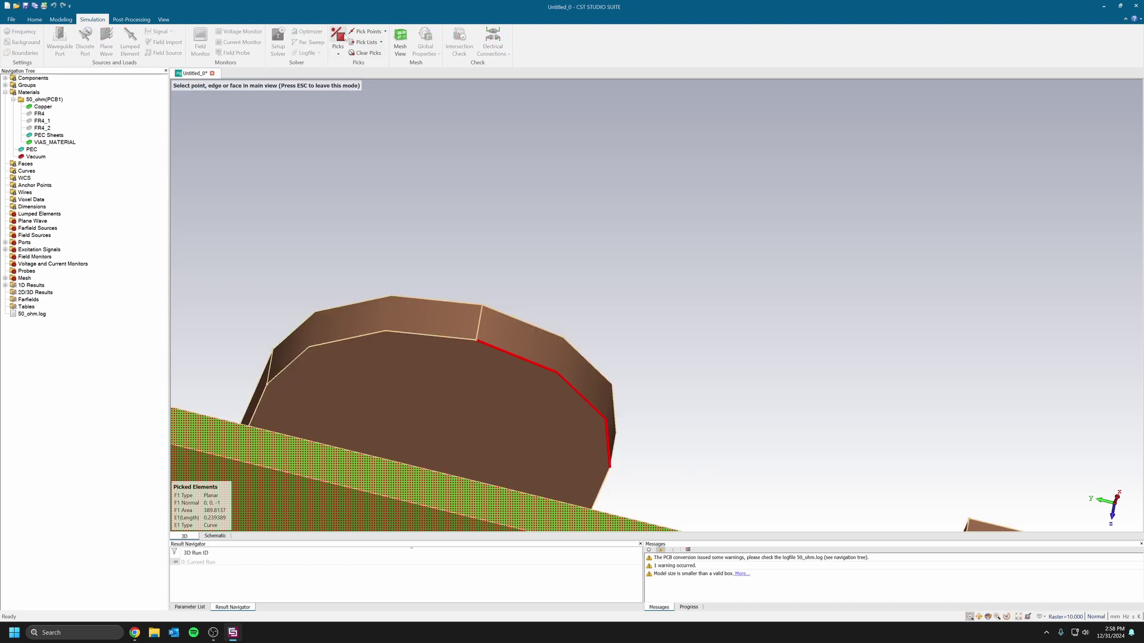
double_click(434, 336)
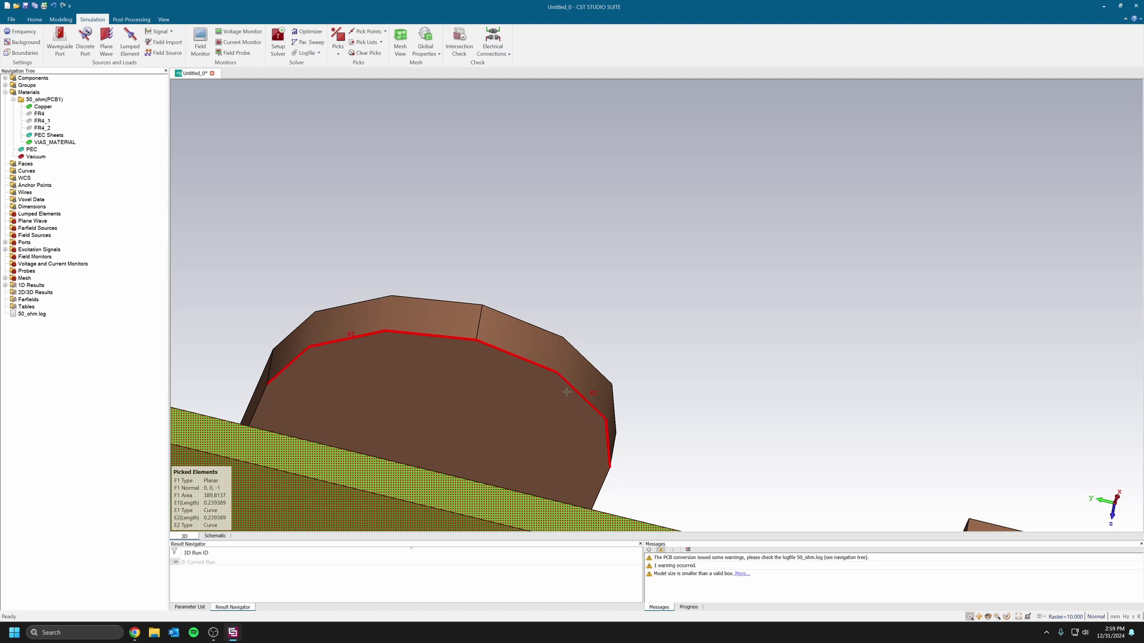
Create discrete face port 2 from the two curved trace edges to the ground plane, as an S-Parameter port with 50.0 Ohm impedance
mouse_move(478, 336)
left_mouse_down("ctrl")
mouse_move(481, 356)
mouse_move(485, 347)
left_mouse_up("ctrl")
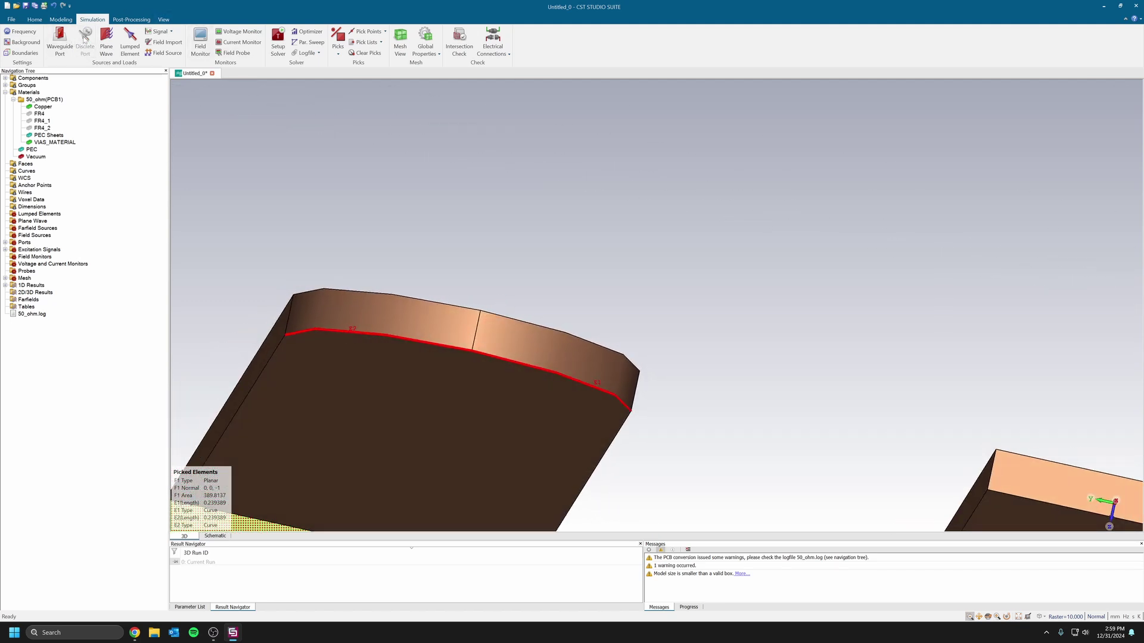
scroll(510, 345, "down", 4)
left_click_drag(481, 305, 485, 334, "ctrl")
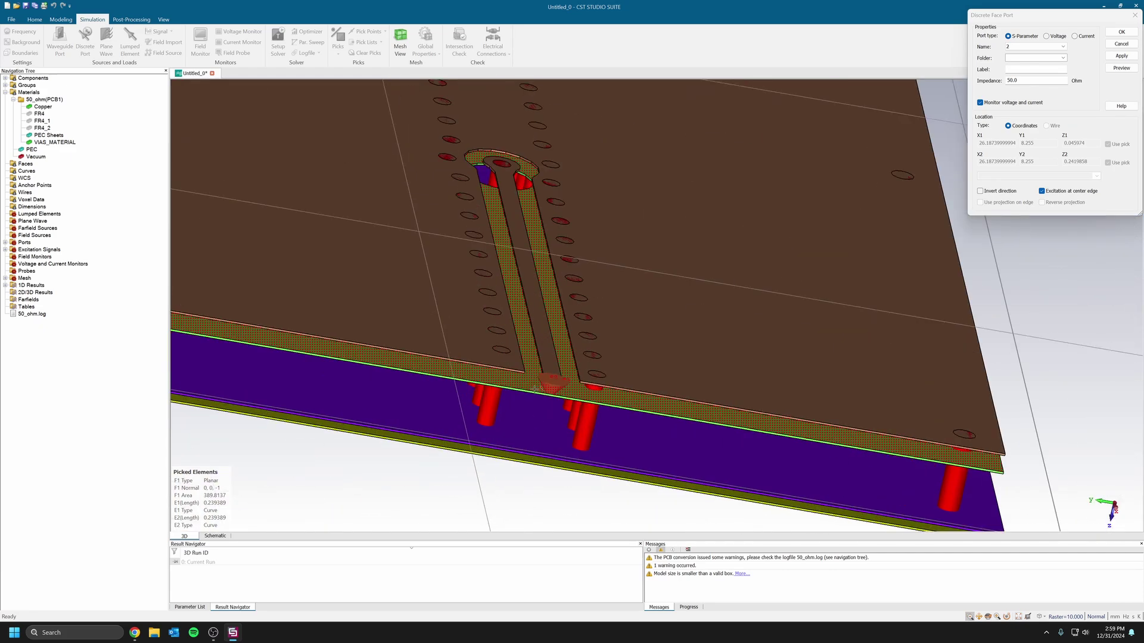
scroll(641, 453, "up", 4)
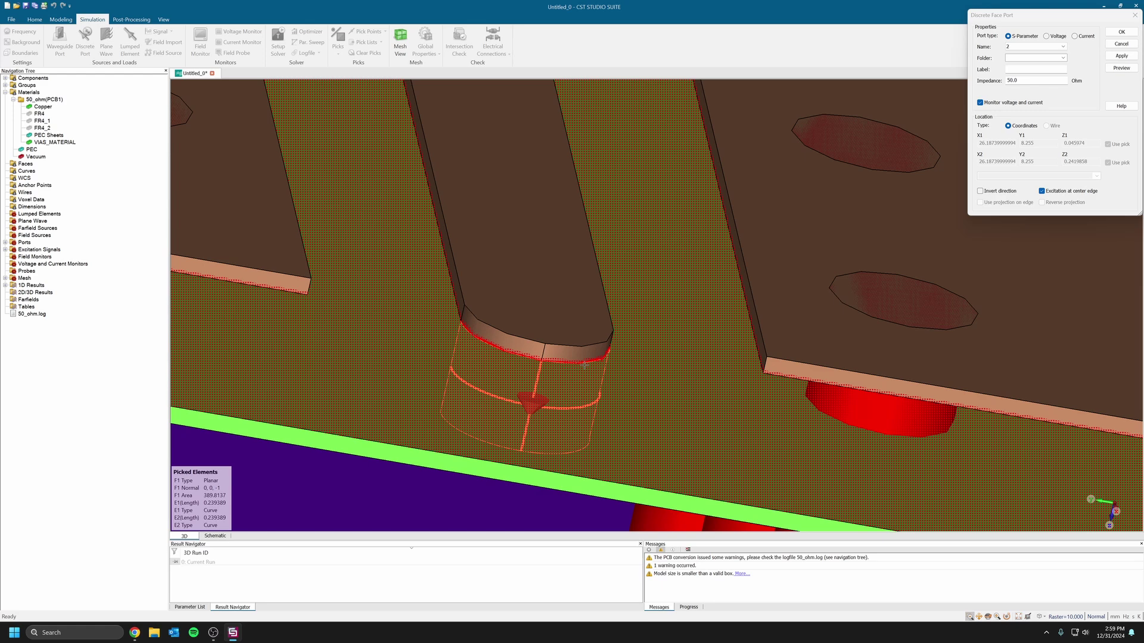
left_click(1121, 32)
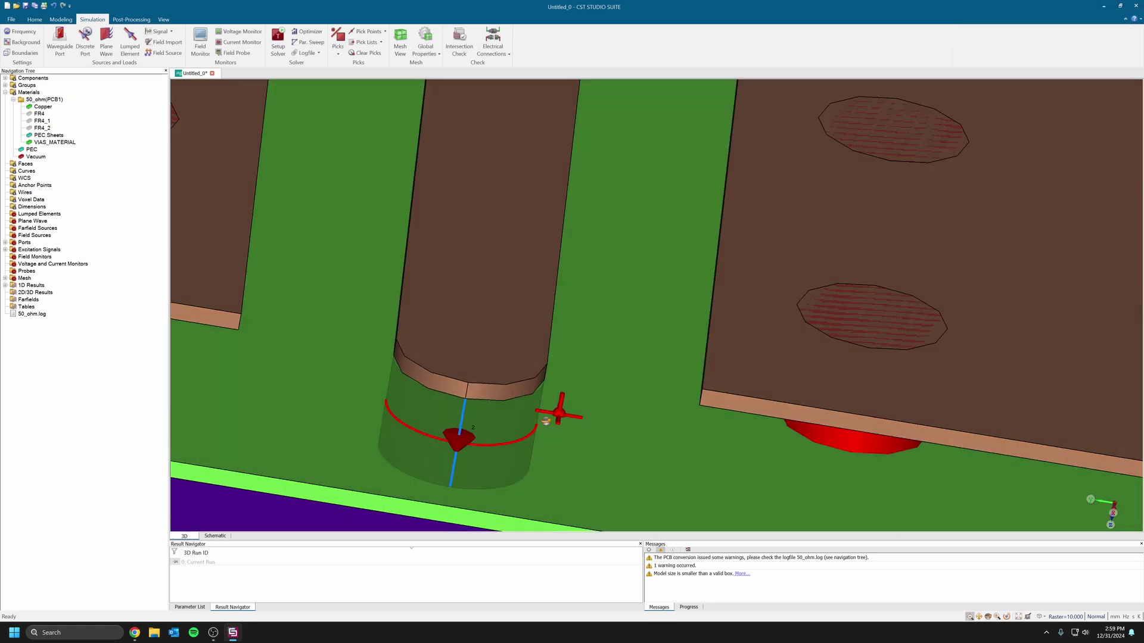
Switch the simulation to the Frequency Domain Solver
left_click_drag(545, 421, 629, 347, "ctrl")
scroll(511, 436, "down", 5)
key("space")
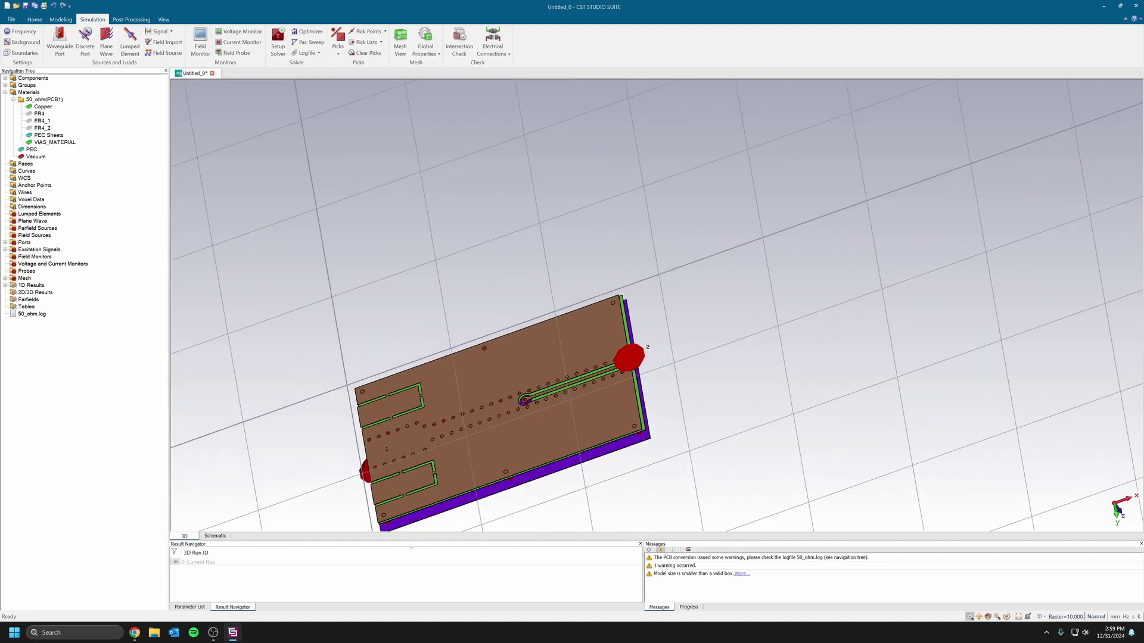
left_click_drag(508, 381, 542, 319, "ctrl")
scroll(542, 319, "up", 3)
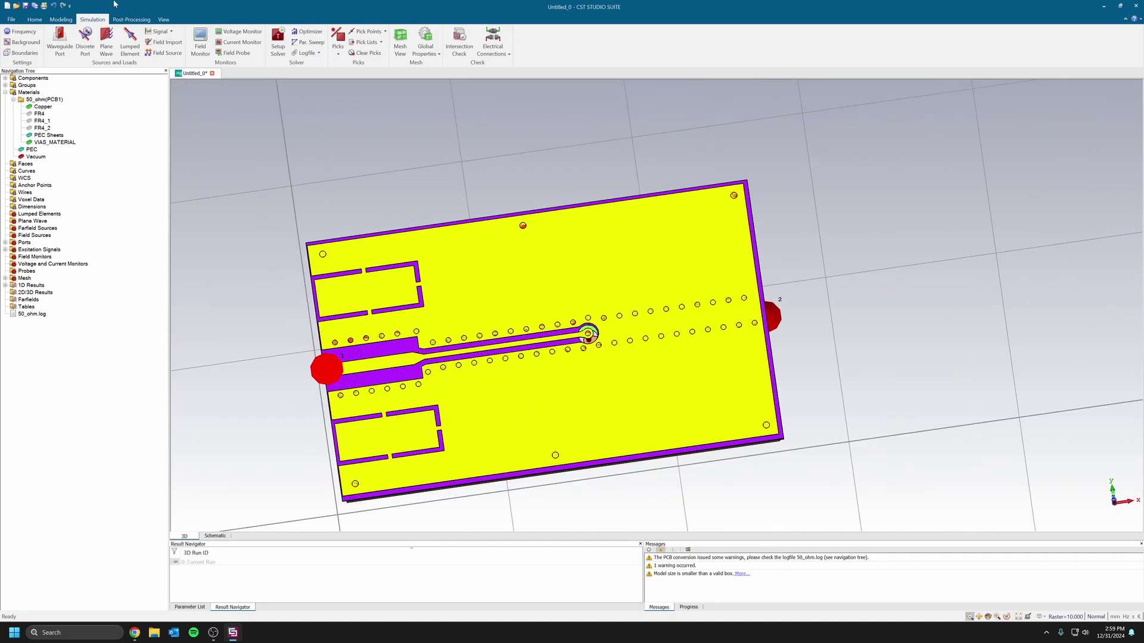
left_click(59, 20)
left_click(34, 19)
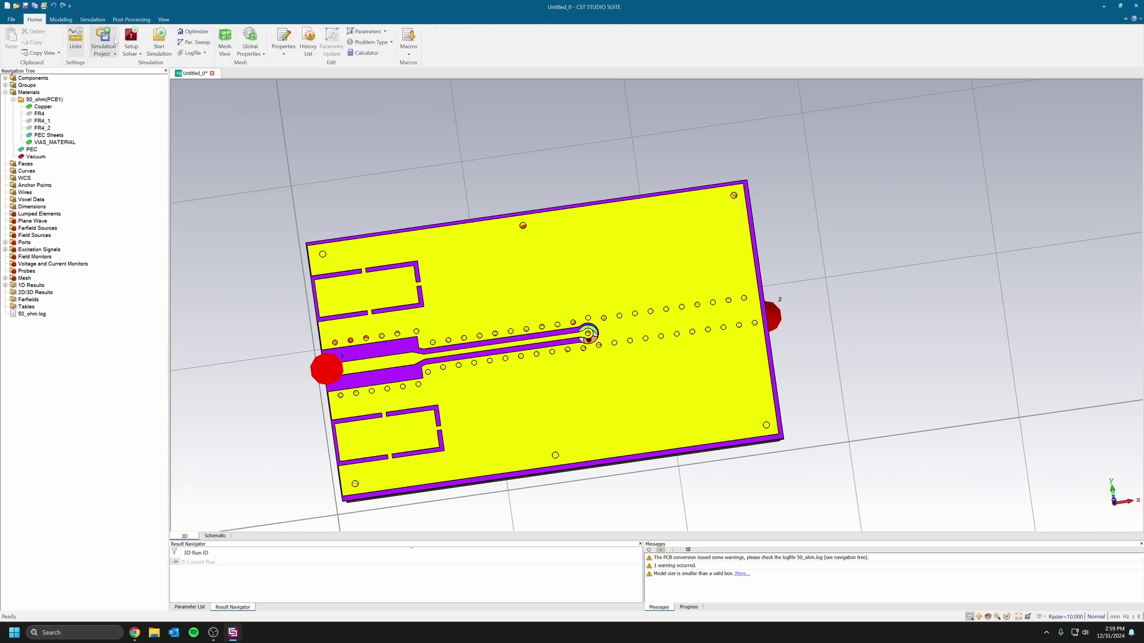
left_click(131, 48)
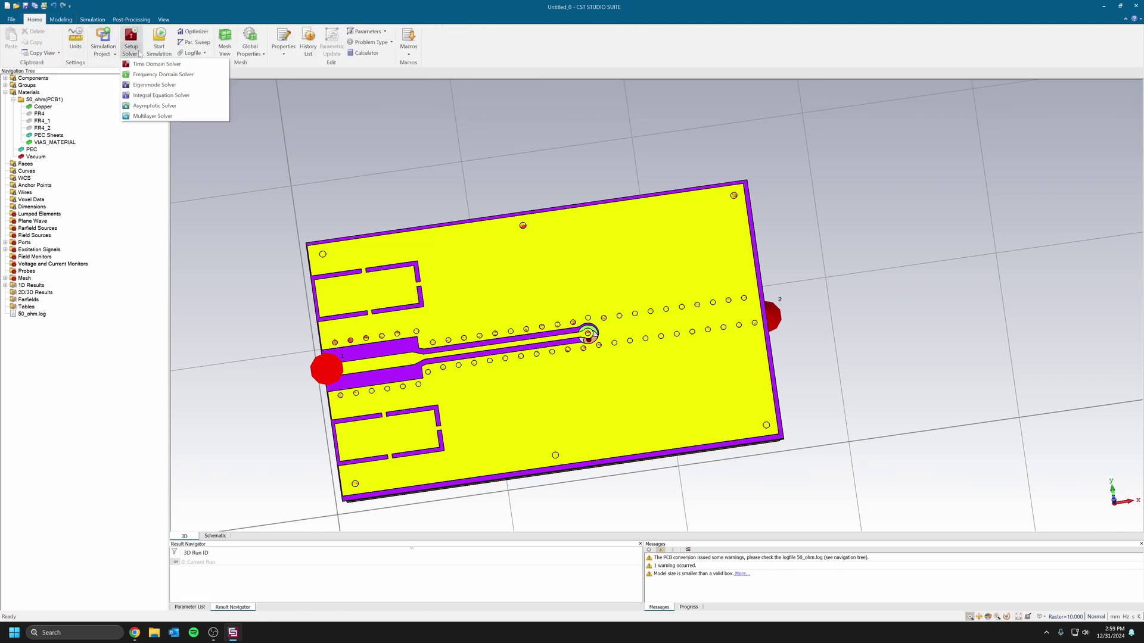
left_click(173, 75)
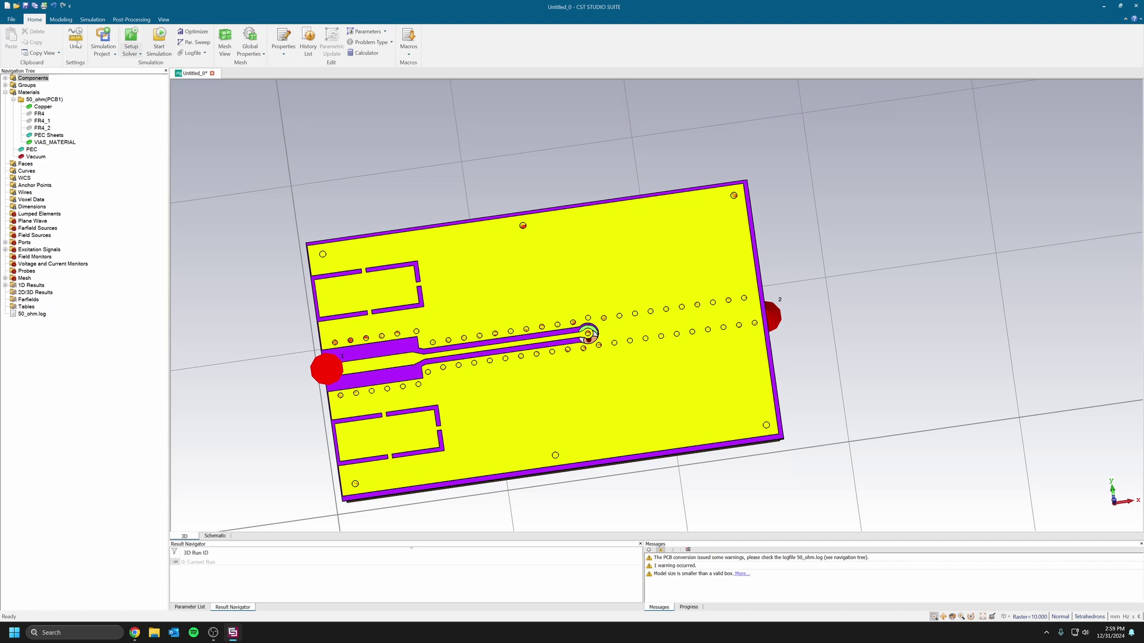
Add an H-Field and Surface current field monitor at a frequency of 2.5e+09 Hz with automatic naming
left_click(62, 20)
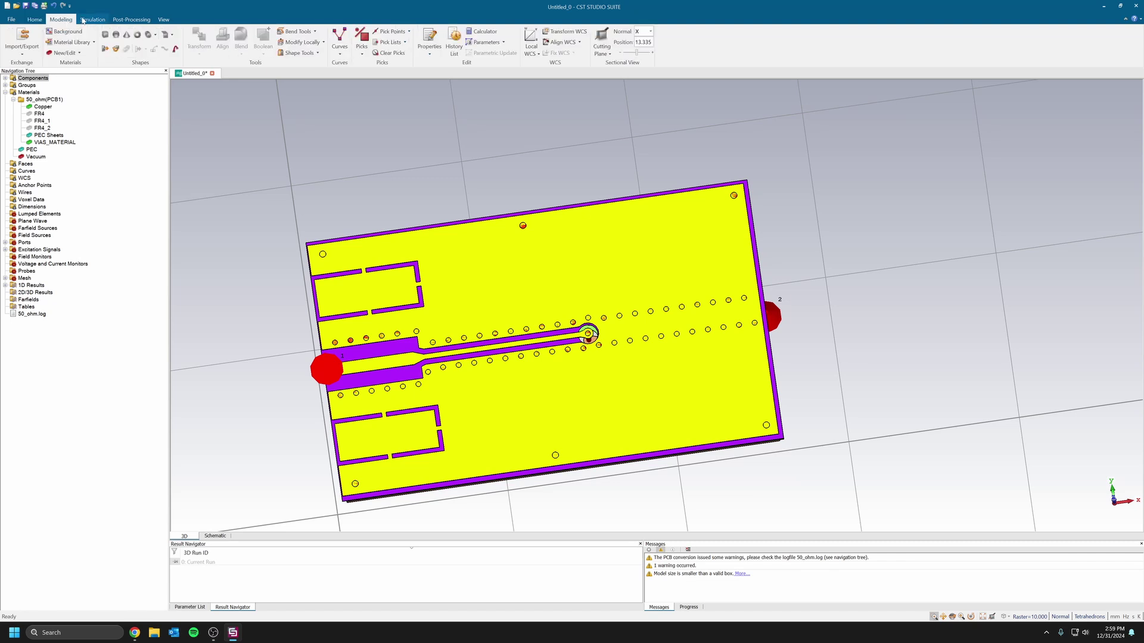
left_click(92, 19)
left_click(201, 43)
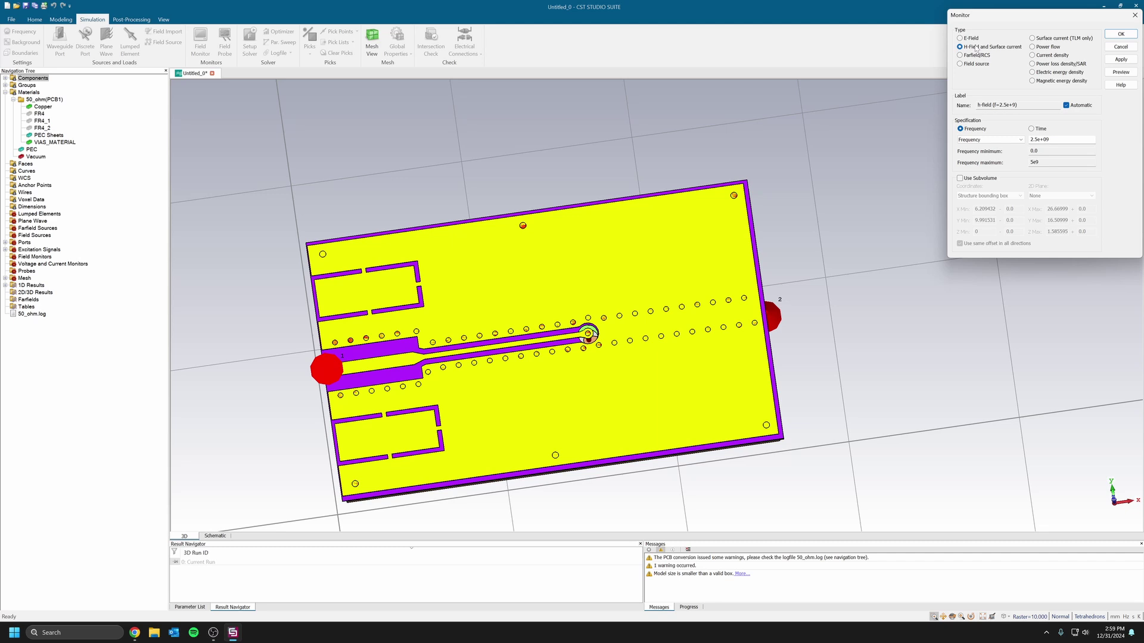
left_click_drag(1038, 139, 1030, 140)
left_click(1122, 60)
left_click(1120, 35)
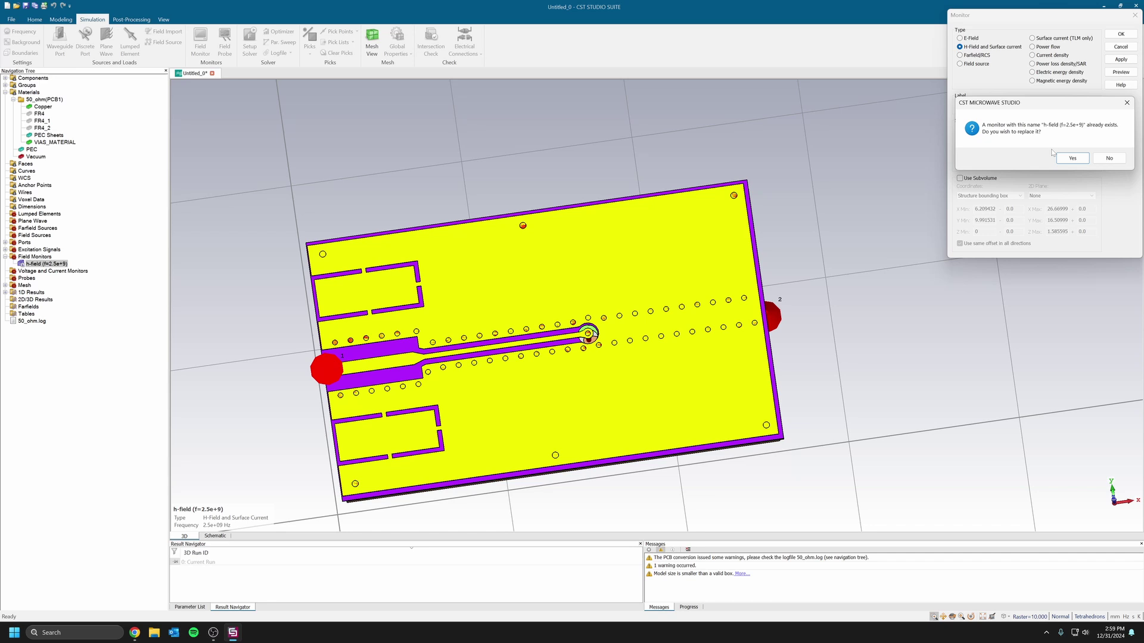
left_click(1072, 158)
left_click(1121, 47)
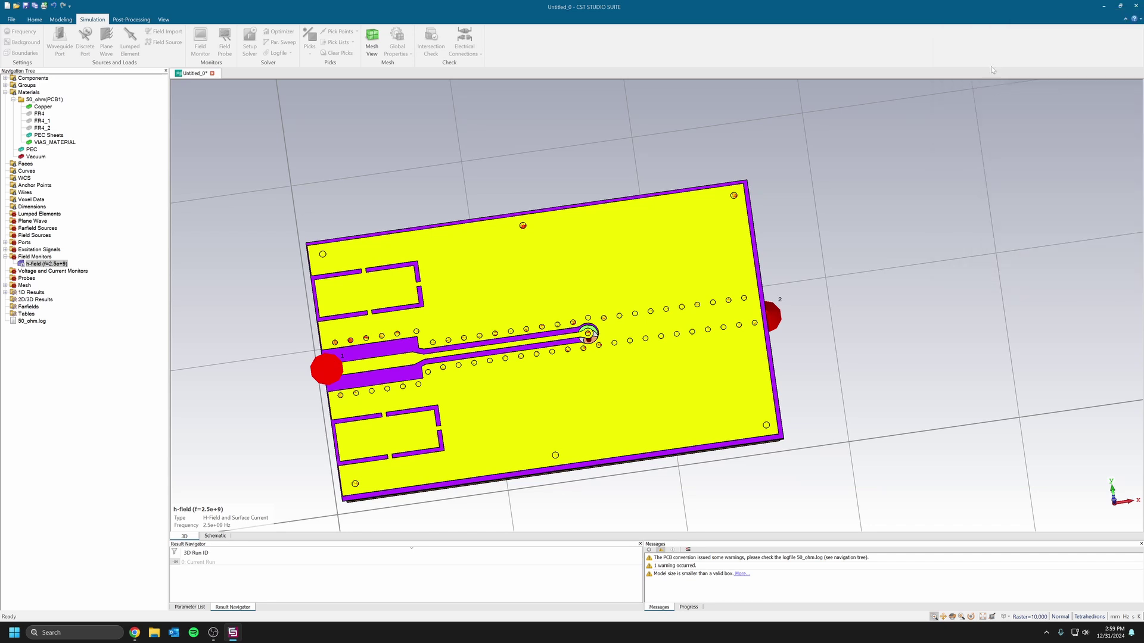
Run the frequency-domain simulation of the two-port board
left_click(35, 19)
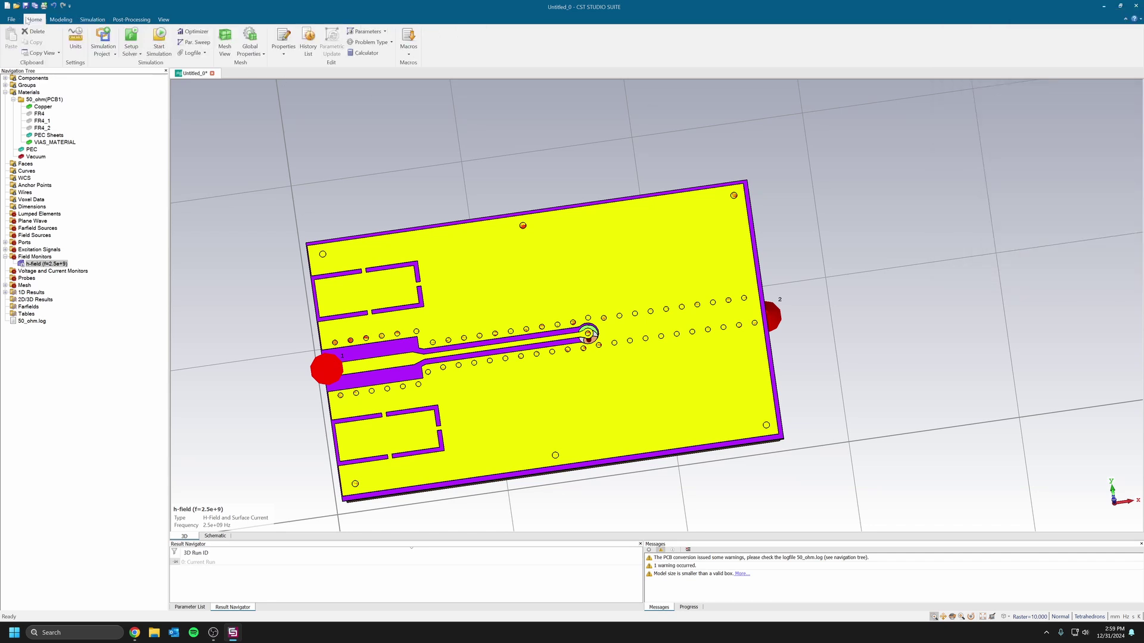
left_click(159, 40)
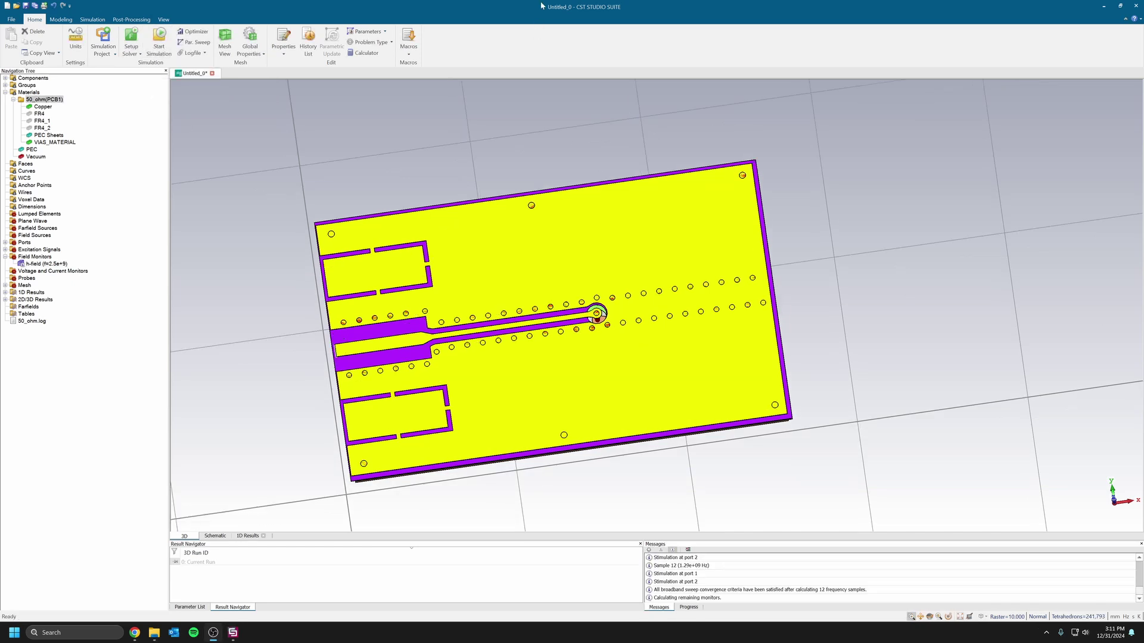
Examine the S2,1 magnitude plot over frequency, checking it against the board's 3D model
left_click(542, 5)
scroll(790, 326, "down", 3)
scroll(656, 329, "up", 5)
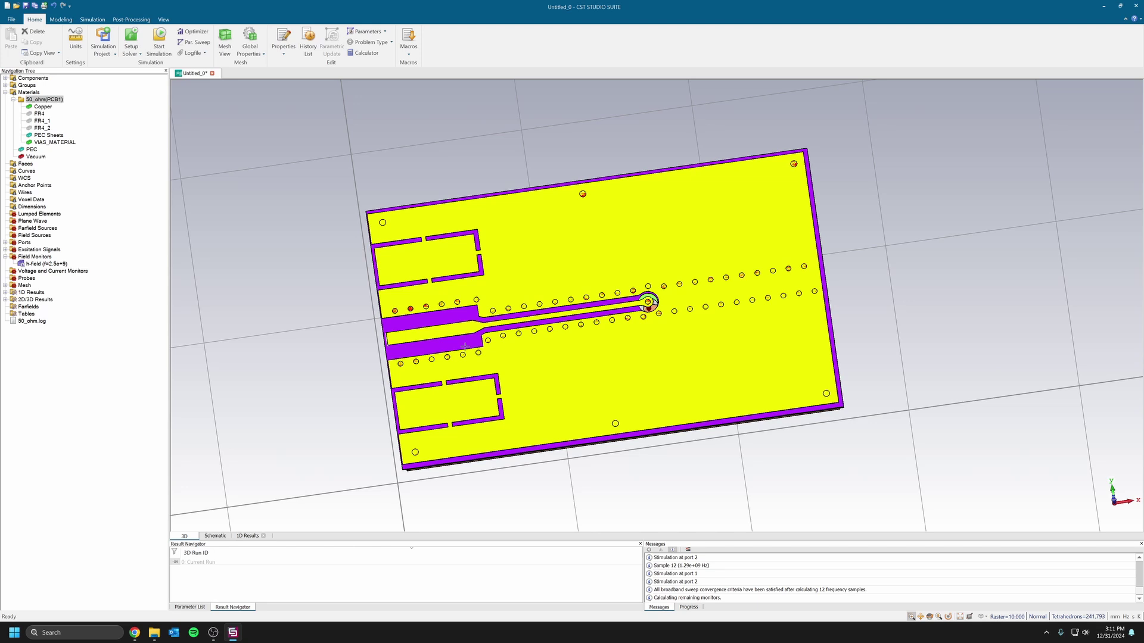
scroll(648, 331, "down", 3)
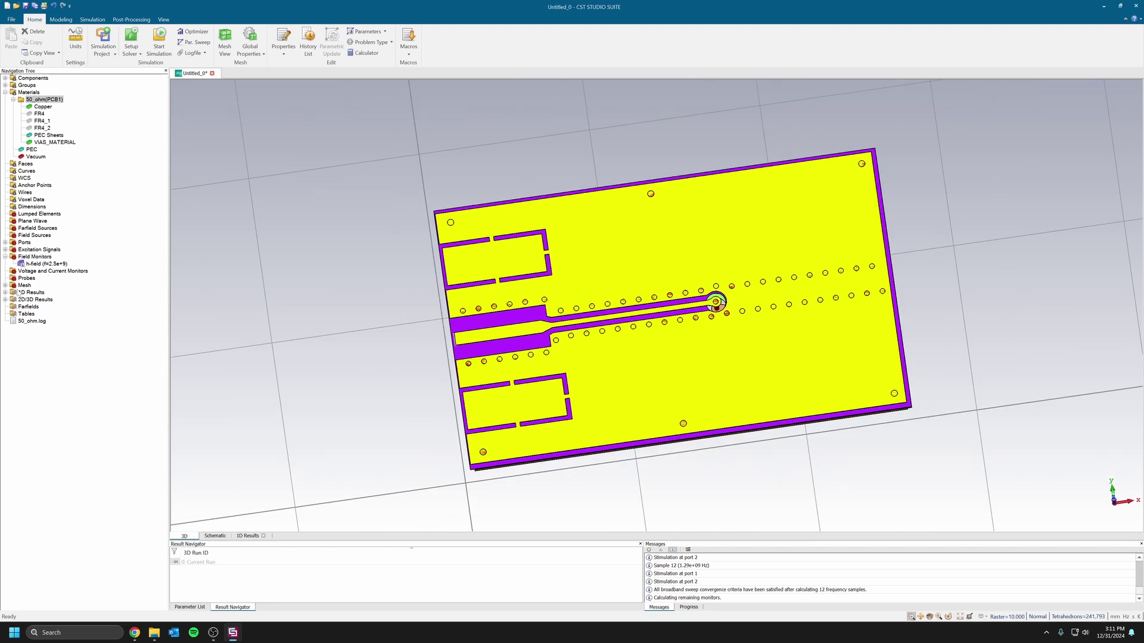
left_click(5, 293)
left_click(40, 314)
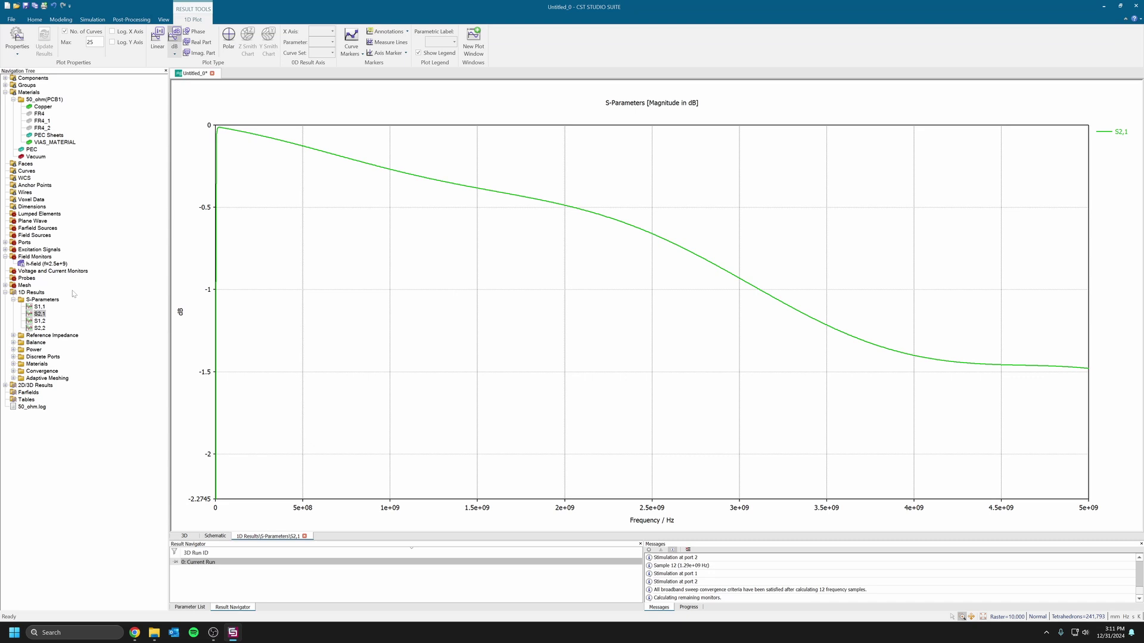
left_click(37, 99)
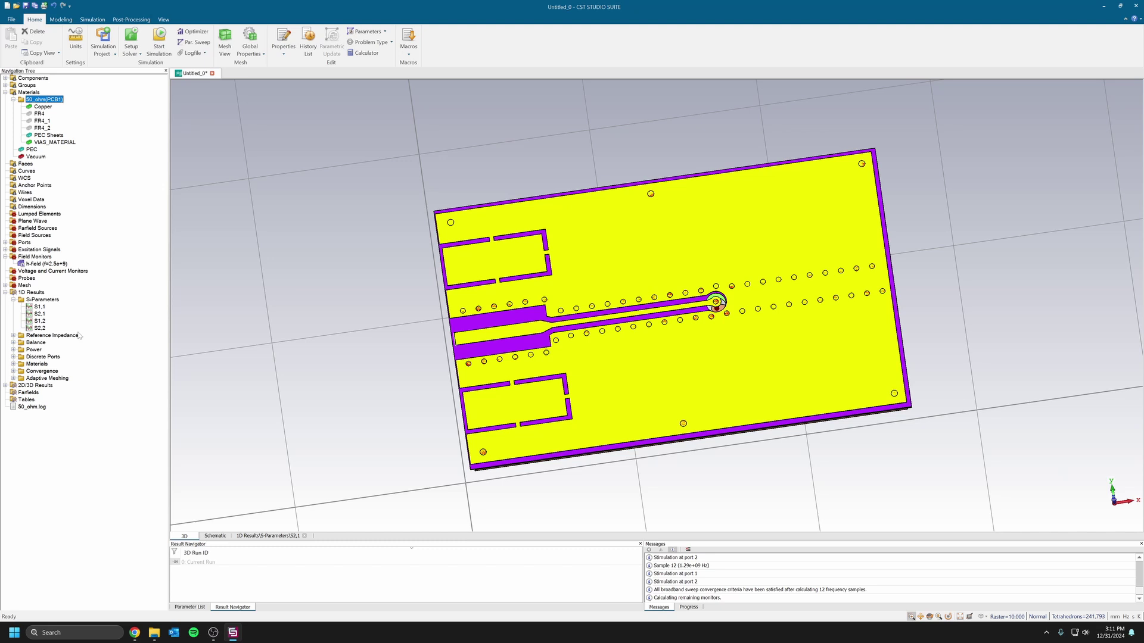
left_click(40, 315)
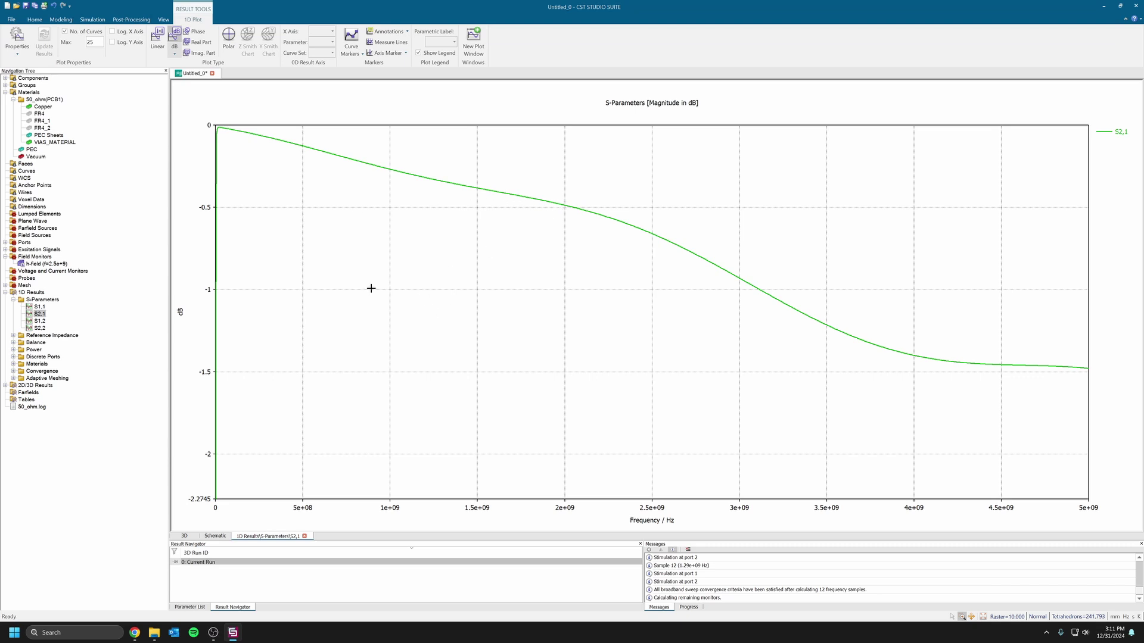
Plot S1,1 on the Z Smith chart and inspect the curve around the chart's centre
left_click(39, 306)
left_click(248, 37)
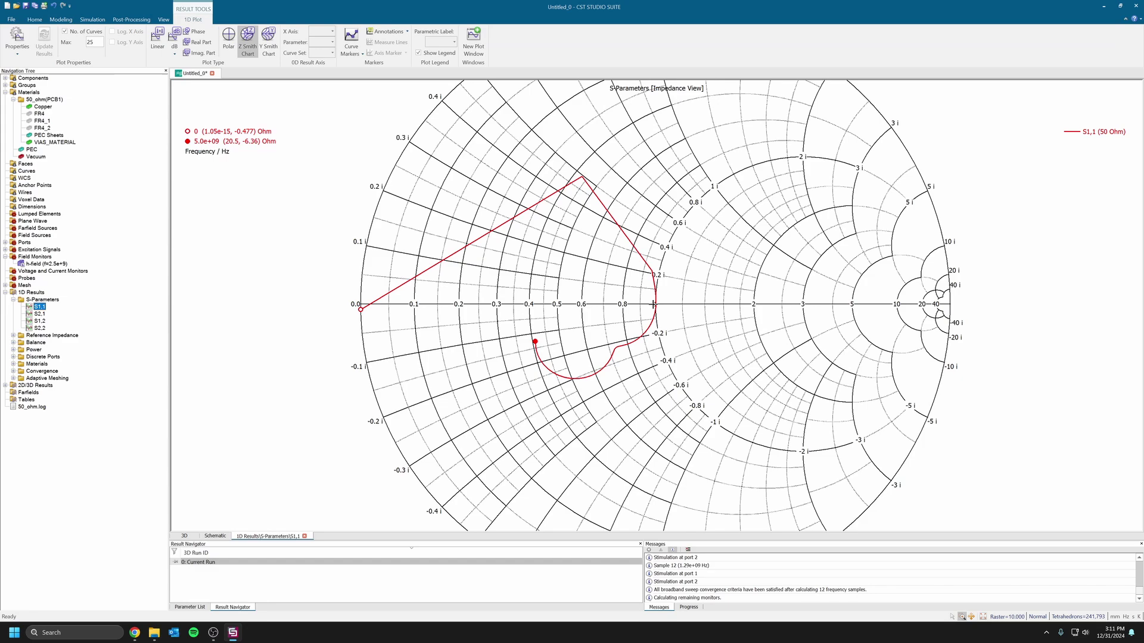
scroll(653, 305, "down", 2)
scroll(649, 303, "up", 5)
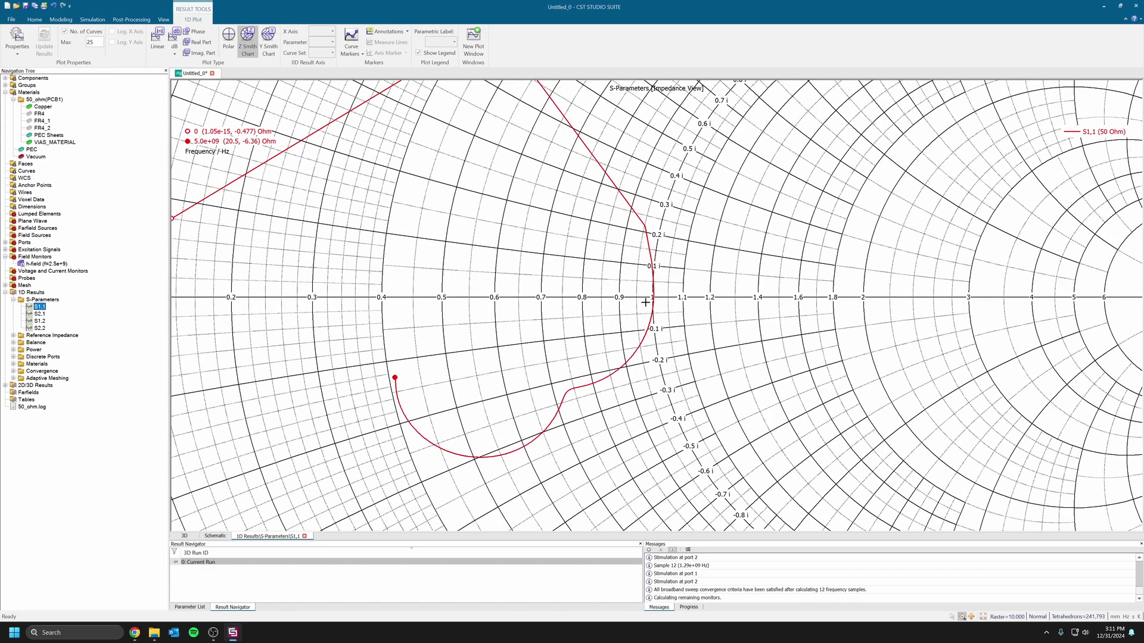
Plot S2,2 on the Z Smith chart and inspect its path across the frequency range
left_click(40, 327)
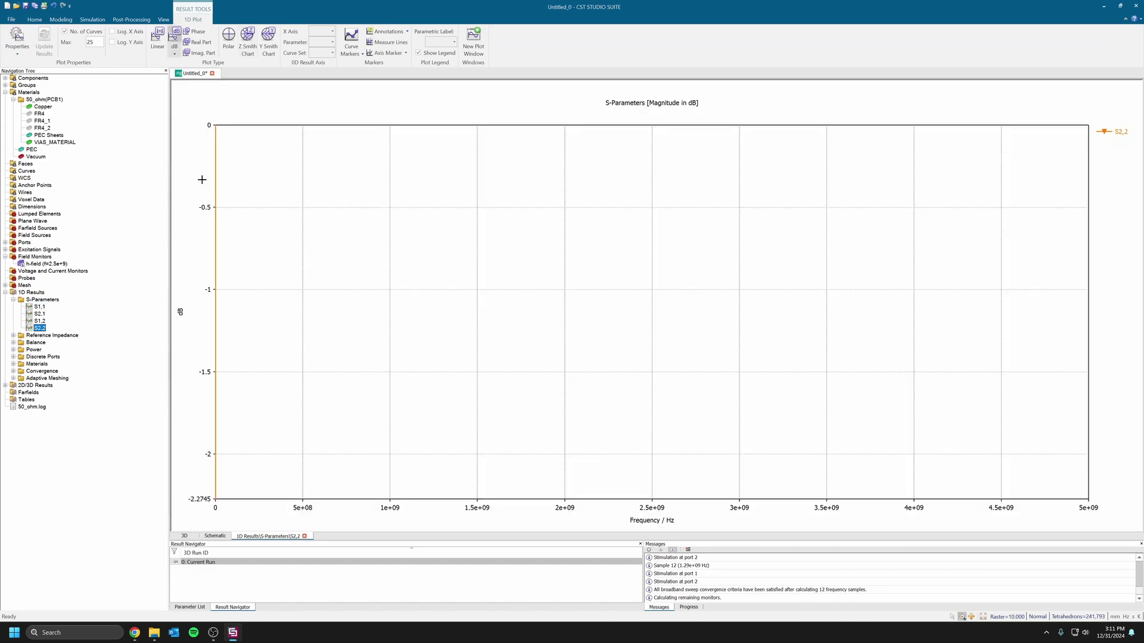
left_click(248, 37)
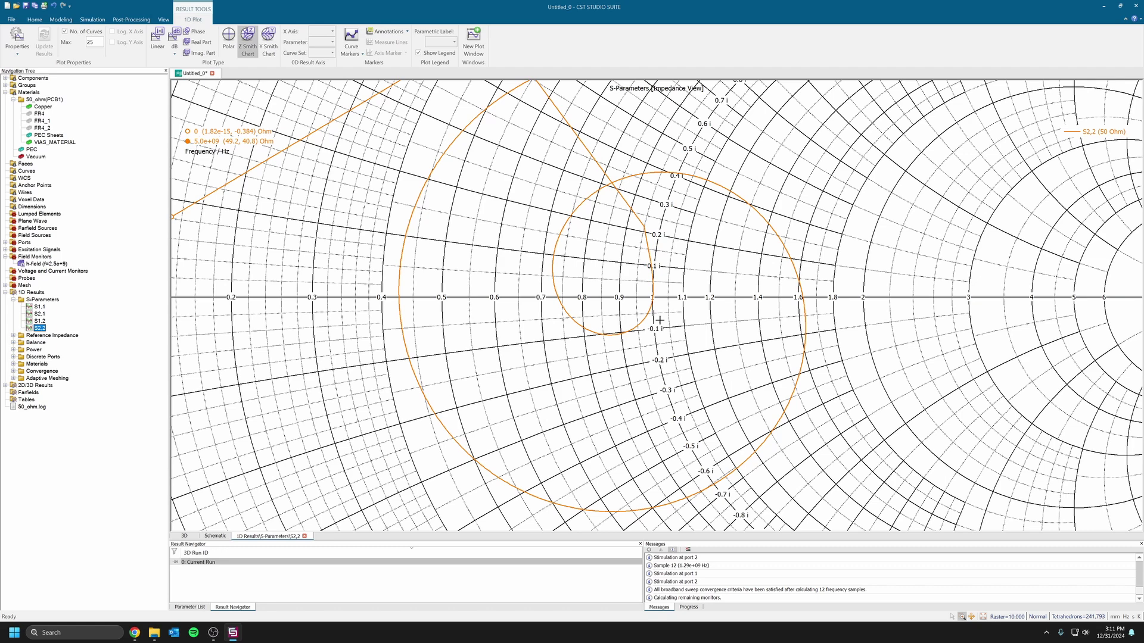
scroll(659, 322, "up", 3)
scroll(658, 320, "down", 3)
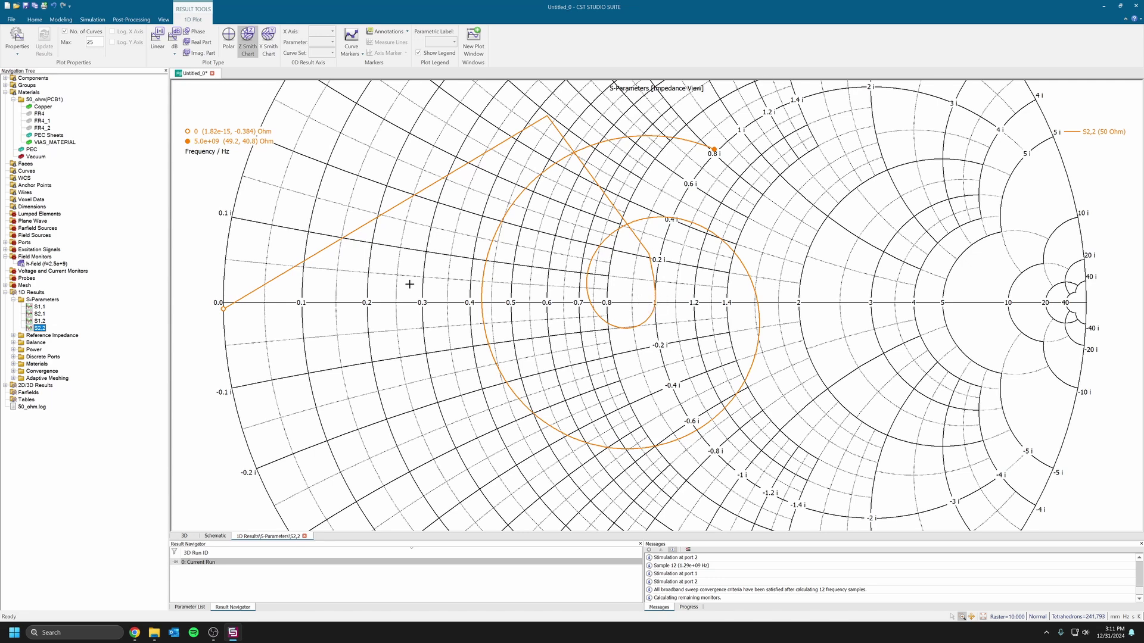
scroll(445, 364, "down", 3)
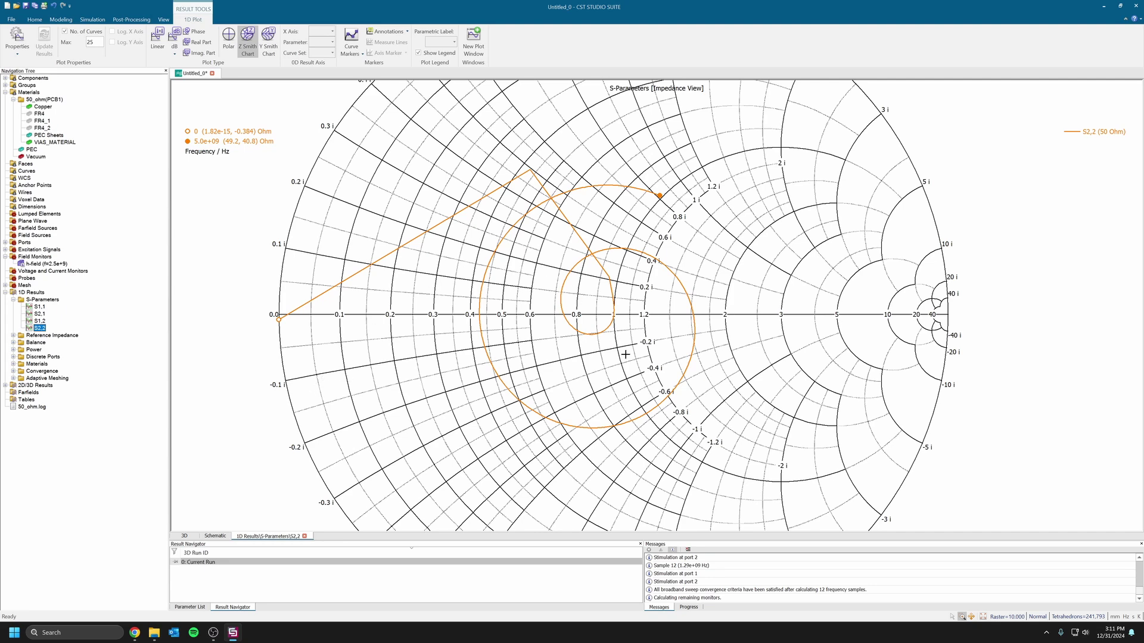
left_click(42, 300)
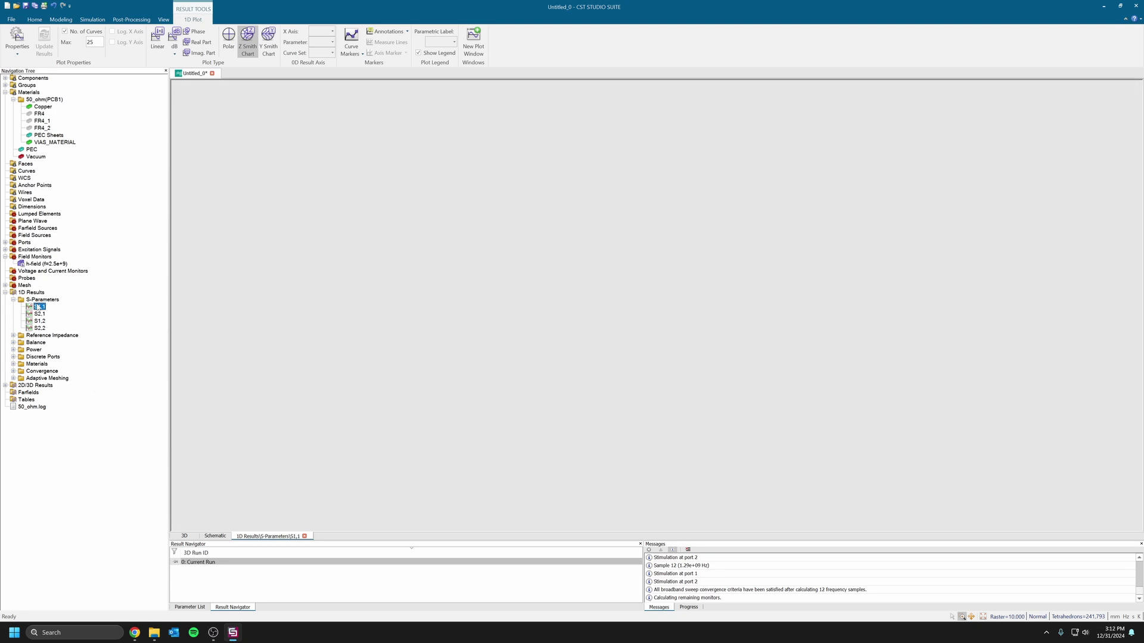
left_click(38, 100)
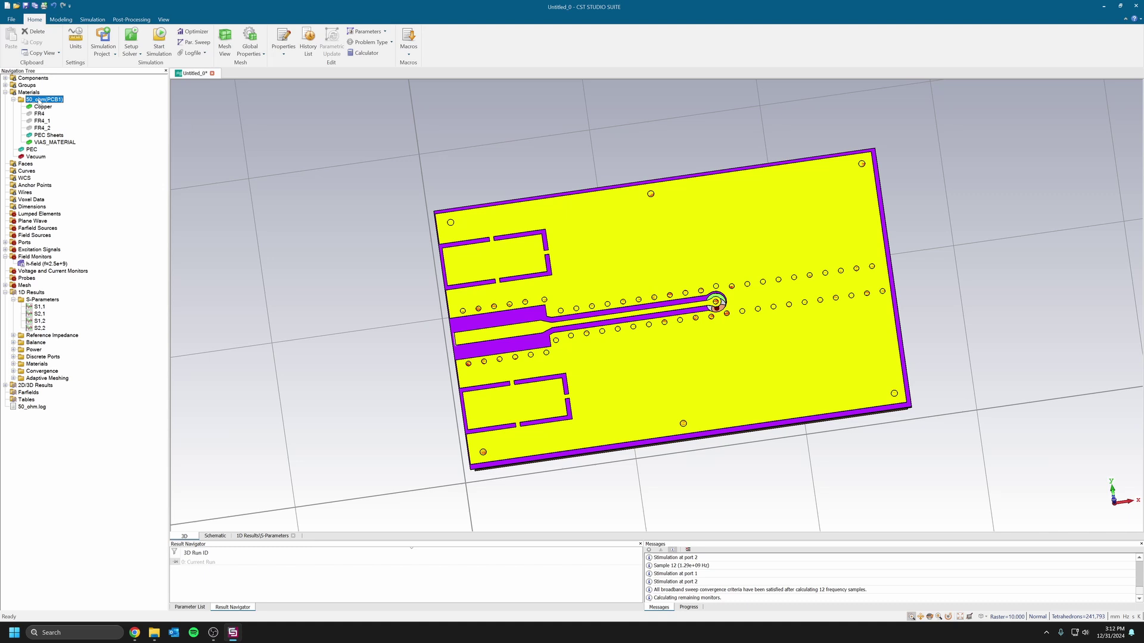
left_click(37, 264)
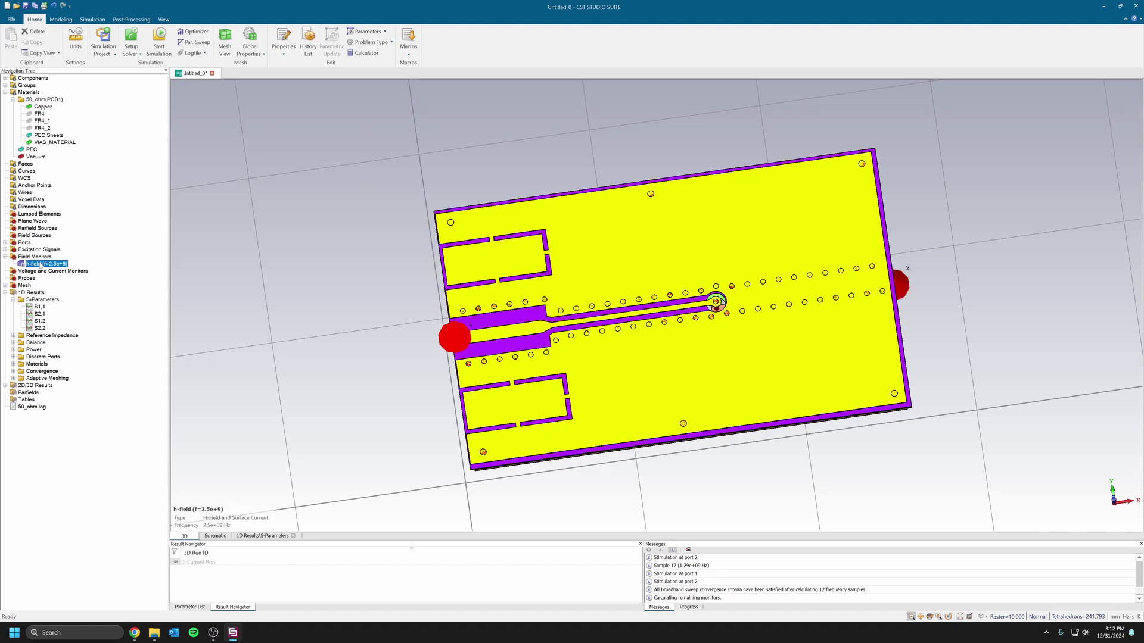
double_click(40, 264)
left_click(1135, 15)
Display the H-Field result h-field (f=2.5e+9) [1], excited from port 1, on the 3D board
left_click(6, 385)
left_click(13, 393)
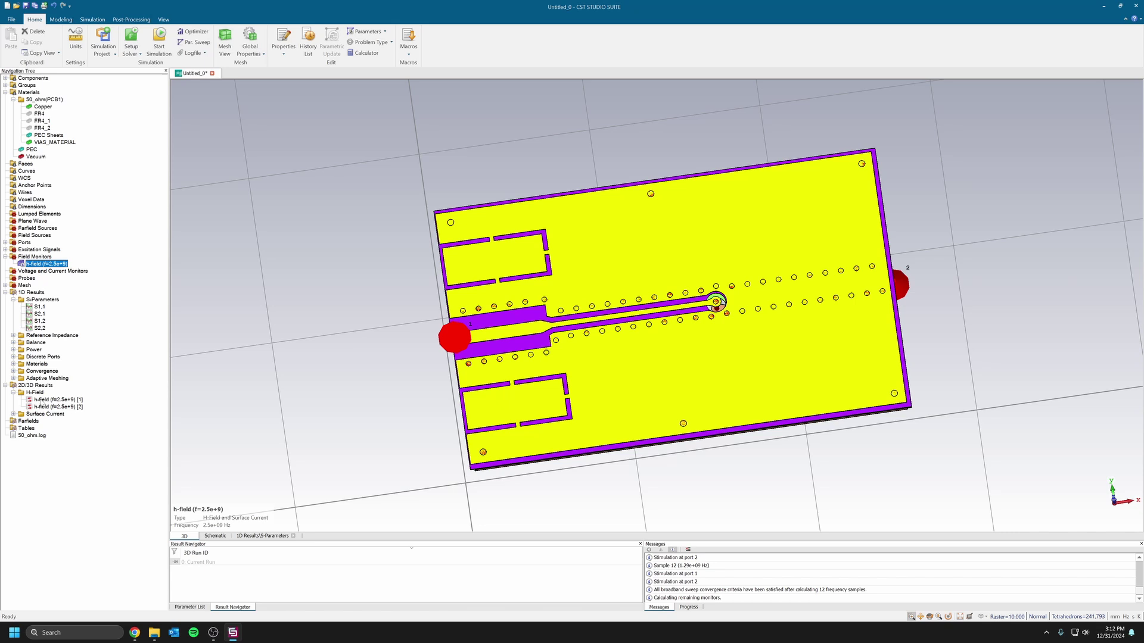
left_click(53, 399)
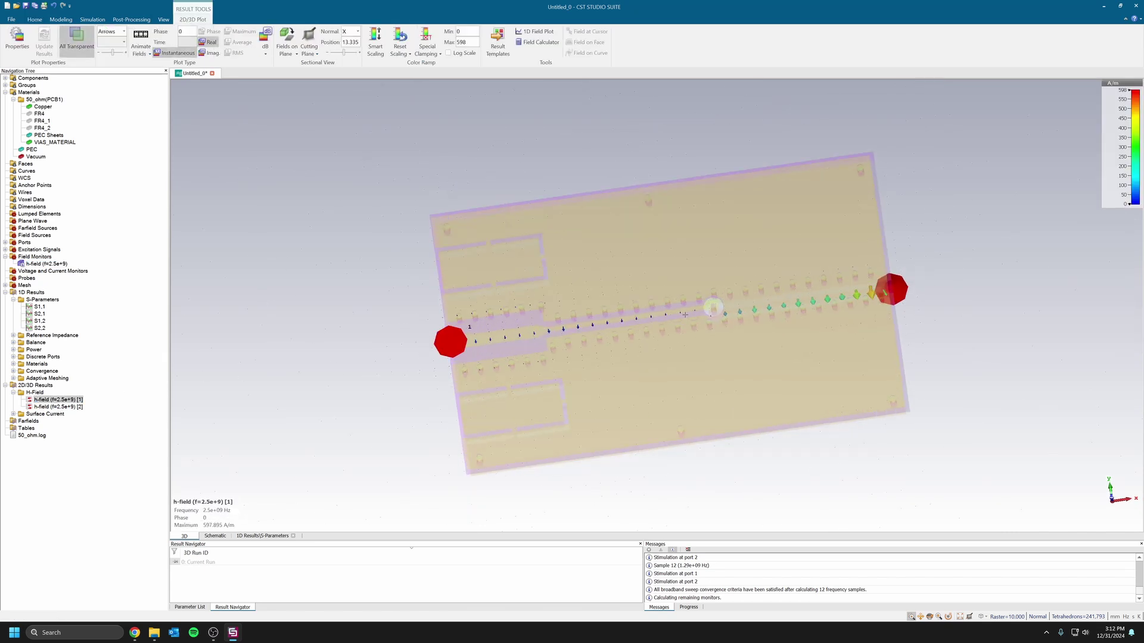
Show the H-field as an animated contour plot with a logarithmic color scale
left_click(124, 31)
left_click(108, 40)
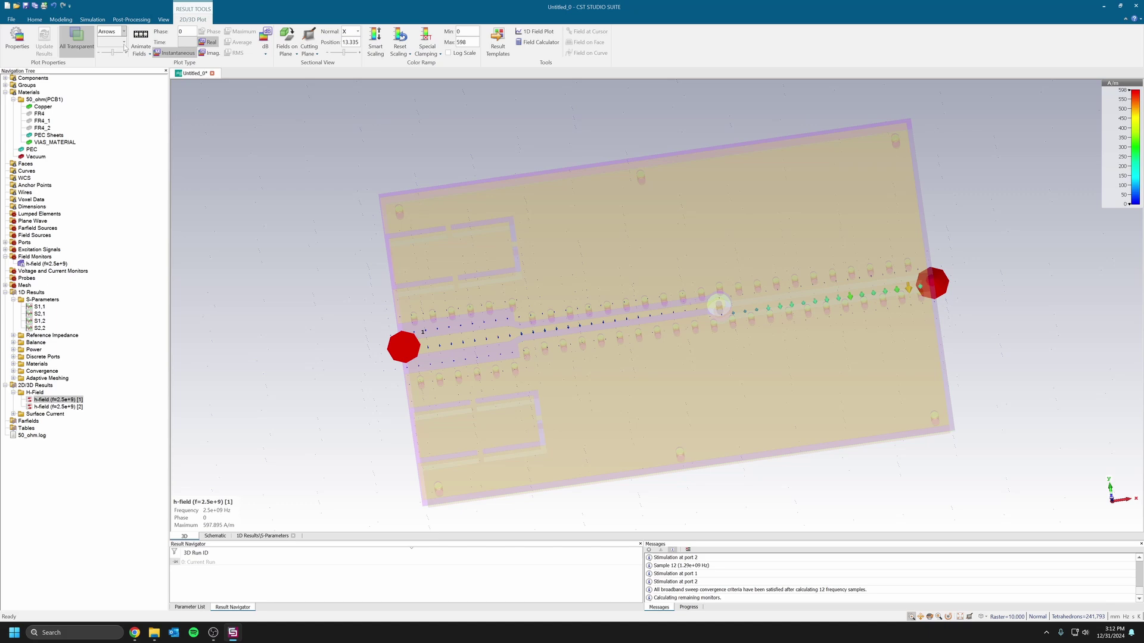
left_click(141, 36)
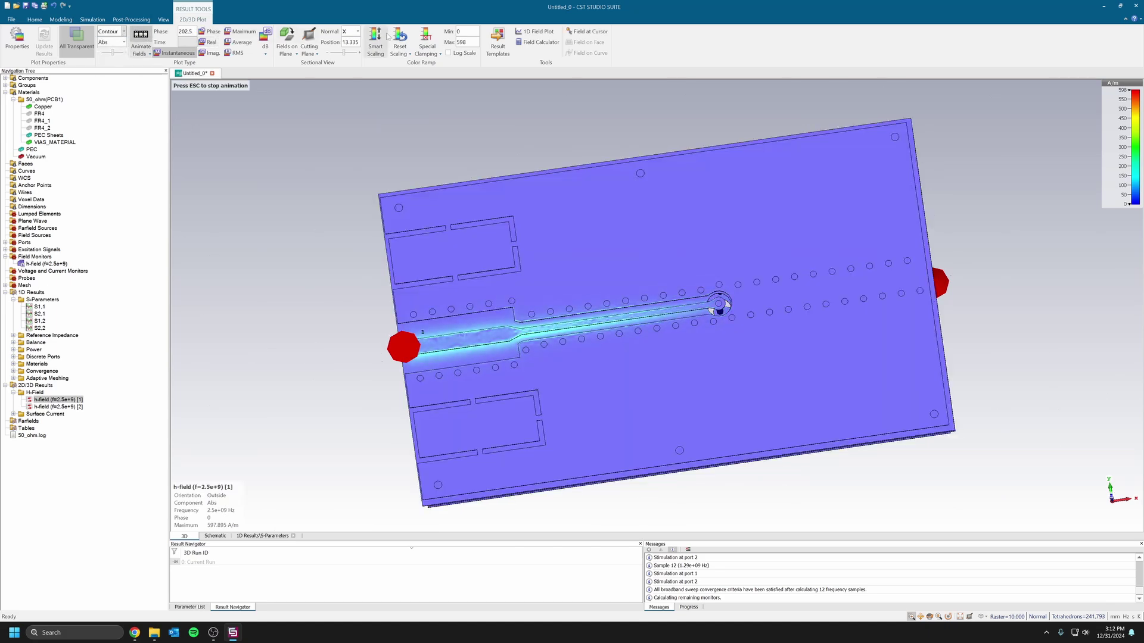
left_click(448, 53)
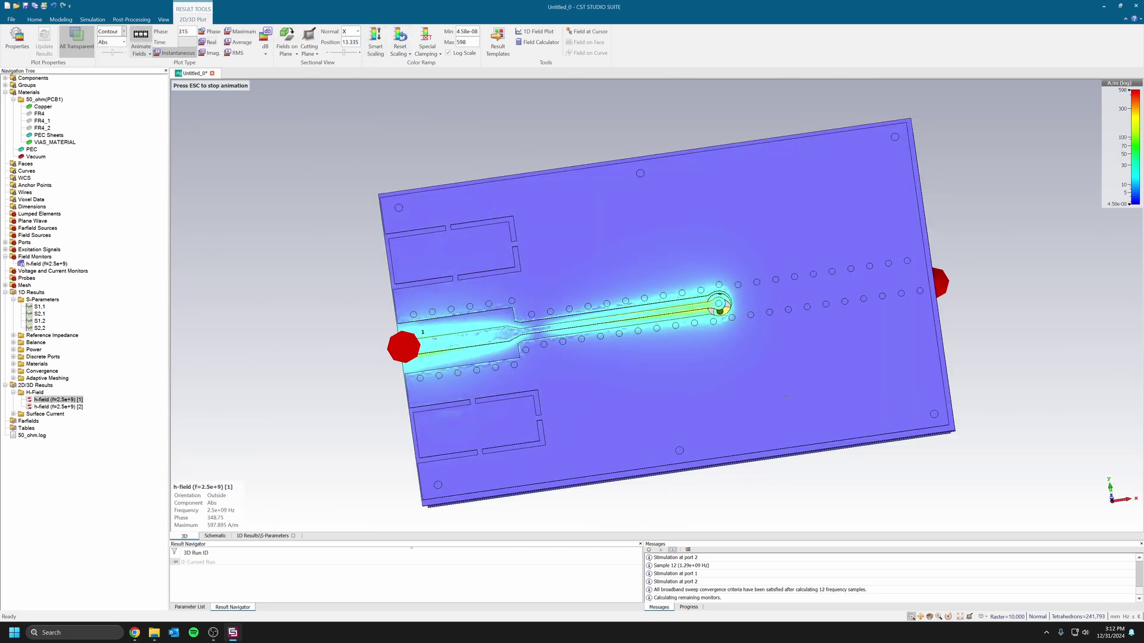
Examine the animated H-field along the trace, at port 1, around the ground vias and at the signal via
mouse_move(702, 421)
left_mouse_down("ctrl")
mouse_move(691, 396)
mouse_move(715, 378)
mouse_move(673, 372)
left_mouse_up("ctrl")
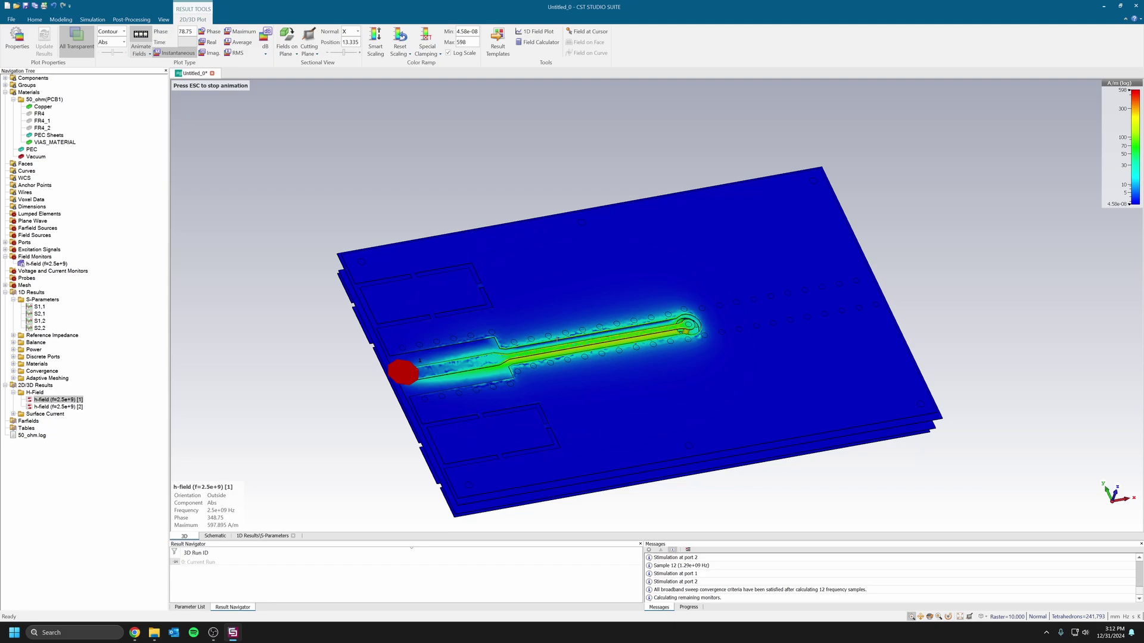
scroll(544, 348, "up", 3)
scroll(534, 376, "up", 2)
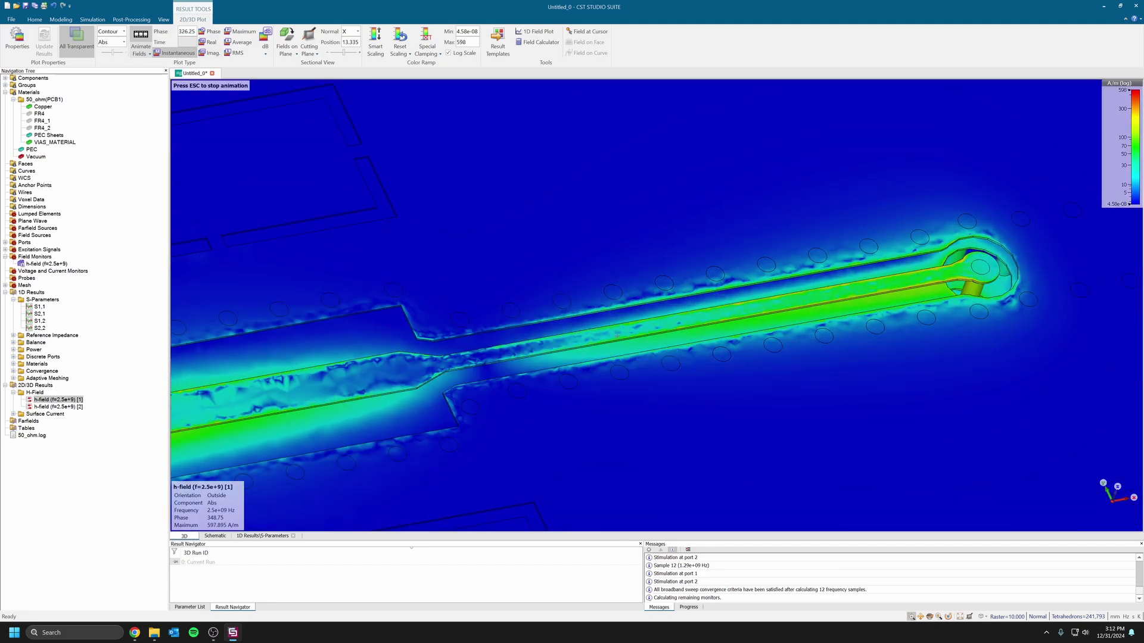
mouse_move(488, 421)
left_mouse_down()
mouse_move(531, 391)
mouse_move(1141, 187)
left_mouse_up()
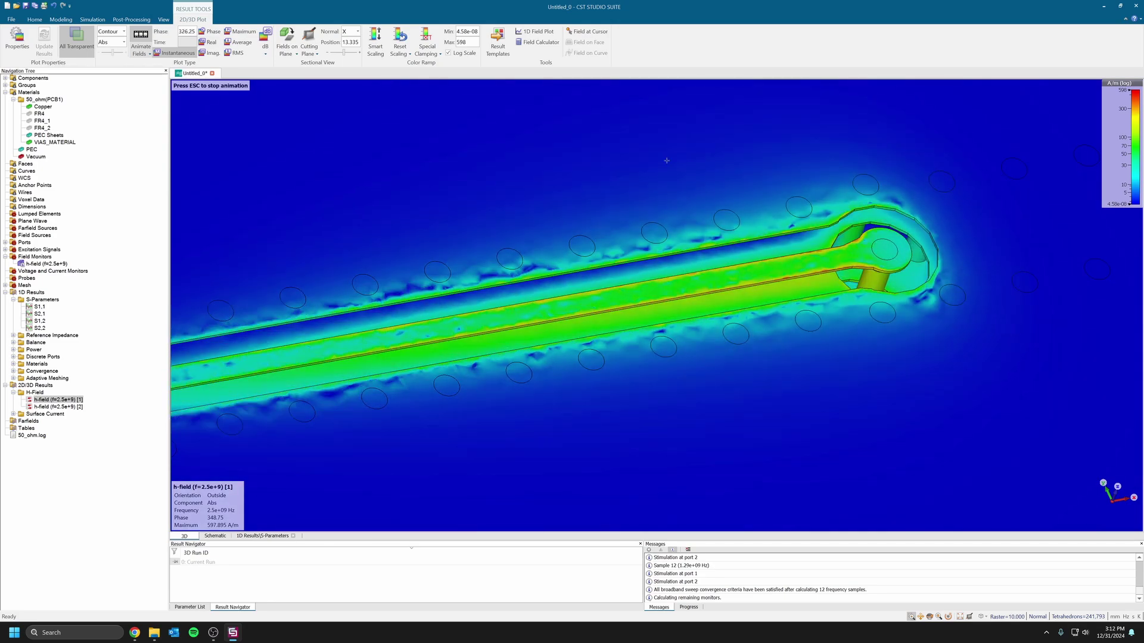
scroll(626, 284, "down", 5)
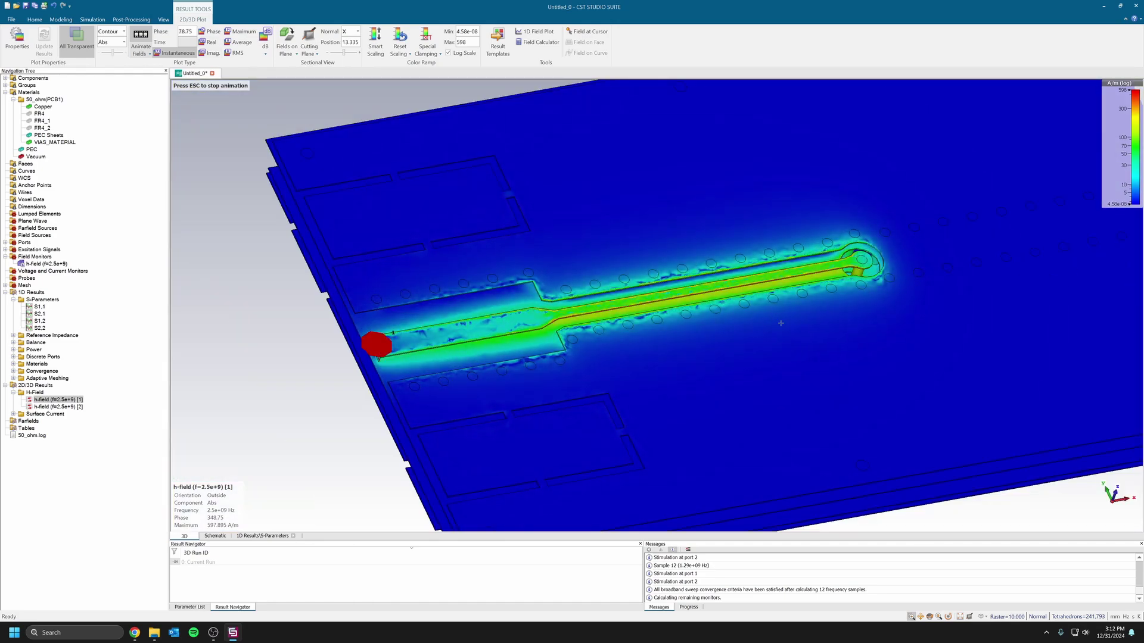
mouse_move(780, 323)
left_mouse_down()
mouse_move(774, 312)
mouse_move(633, 316)
mouse_move(581, 285)
mouse_move(608, 256)
mouse_move(587, 240)
mouse_move(649, 229)
mouse_move(590, 215)
mouse_move(656, 250)
mouse_move(874, 231)
mouse_move(824, 214)
mouse_move(819, 150)
mouse_move(1080, 150)
mouse_move(567, 278)
left_mouse_up()
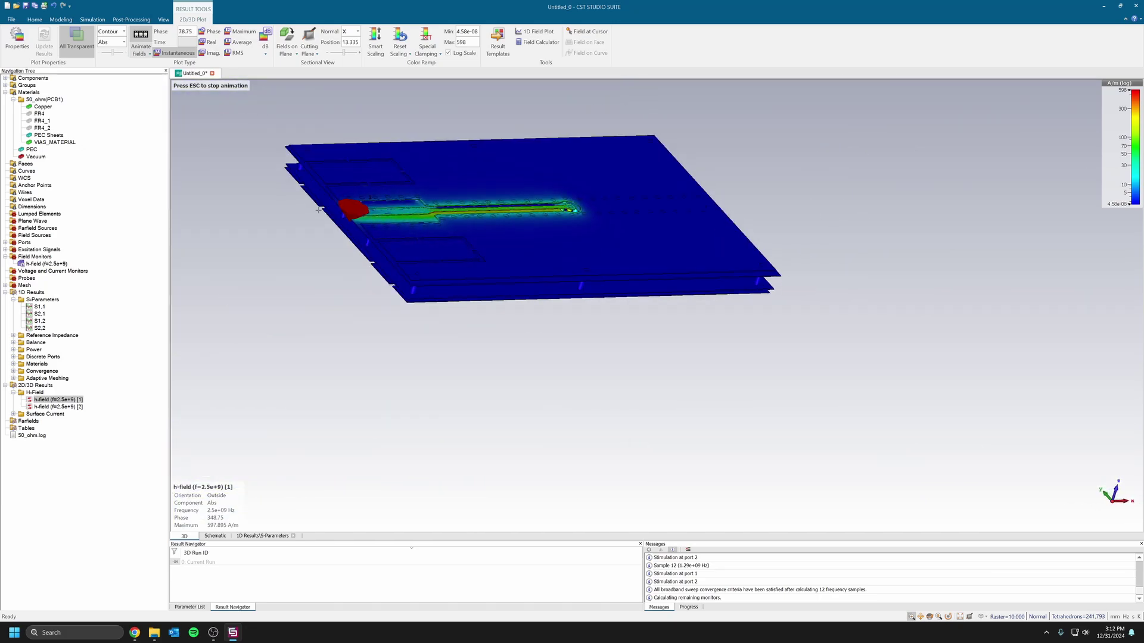
scroll(318, 210, "up", 10)
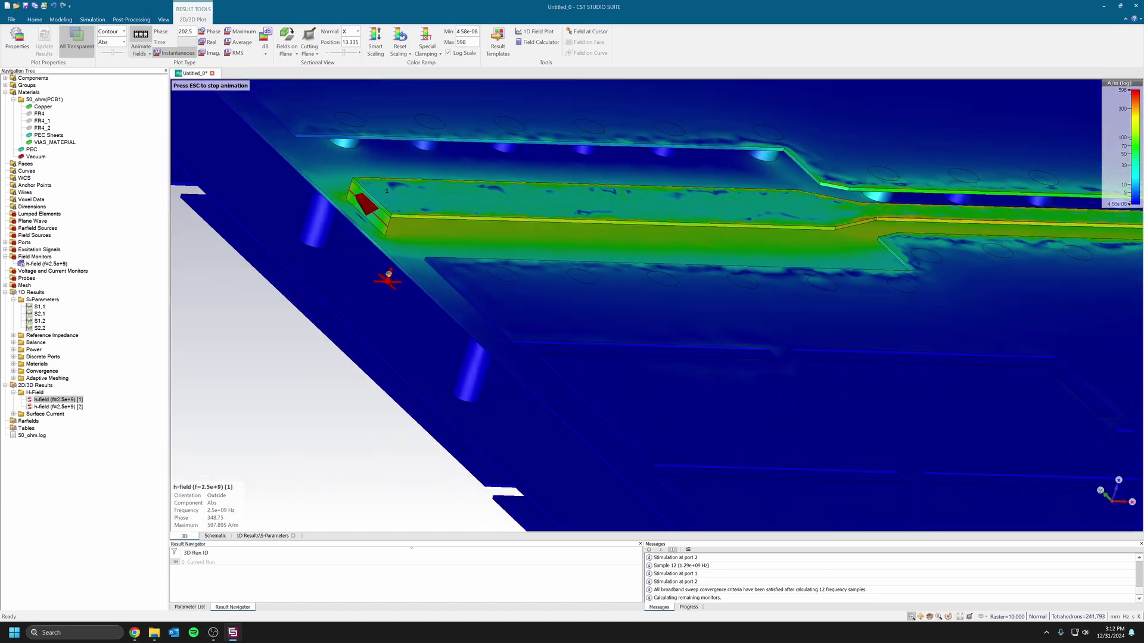
left_click_drag(388, 276, 408, 252, "ctrl")
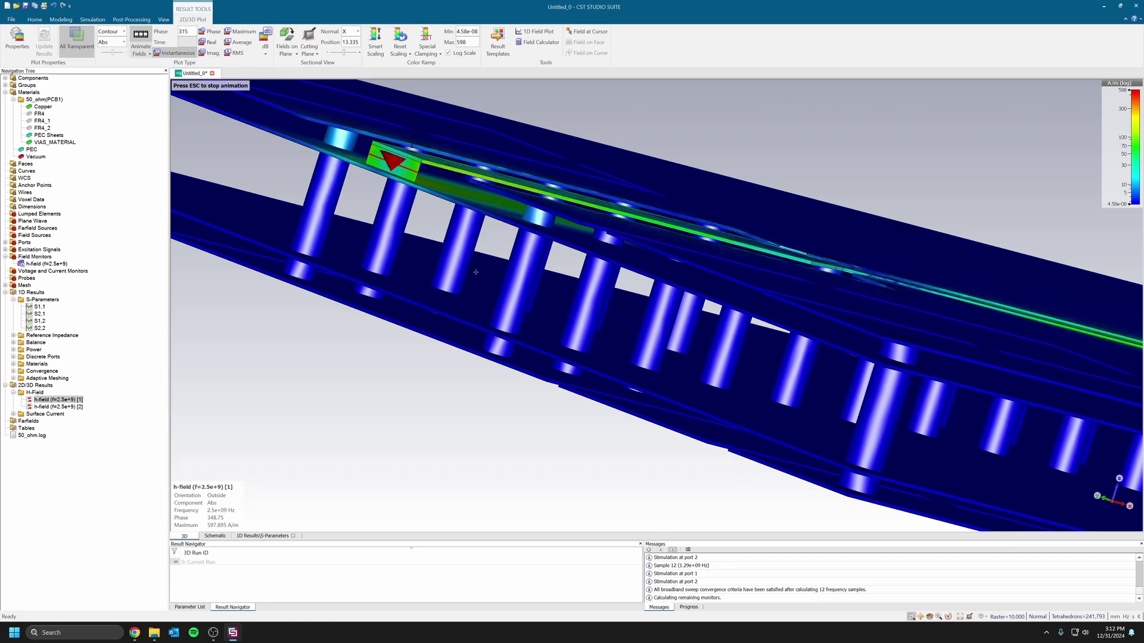
left_click_drag(476, 272, 364, 330, "ctrl")
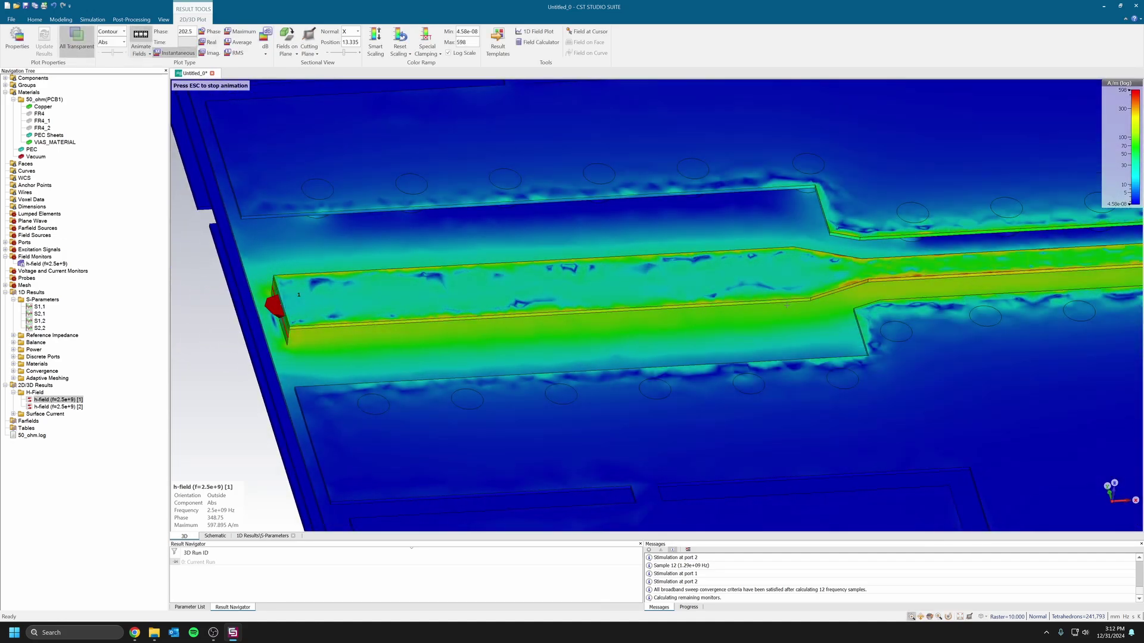
scroll(786, 305, "down", 8)
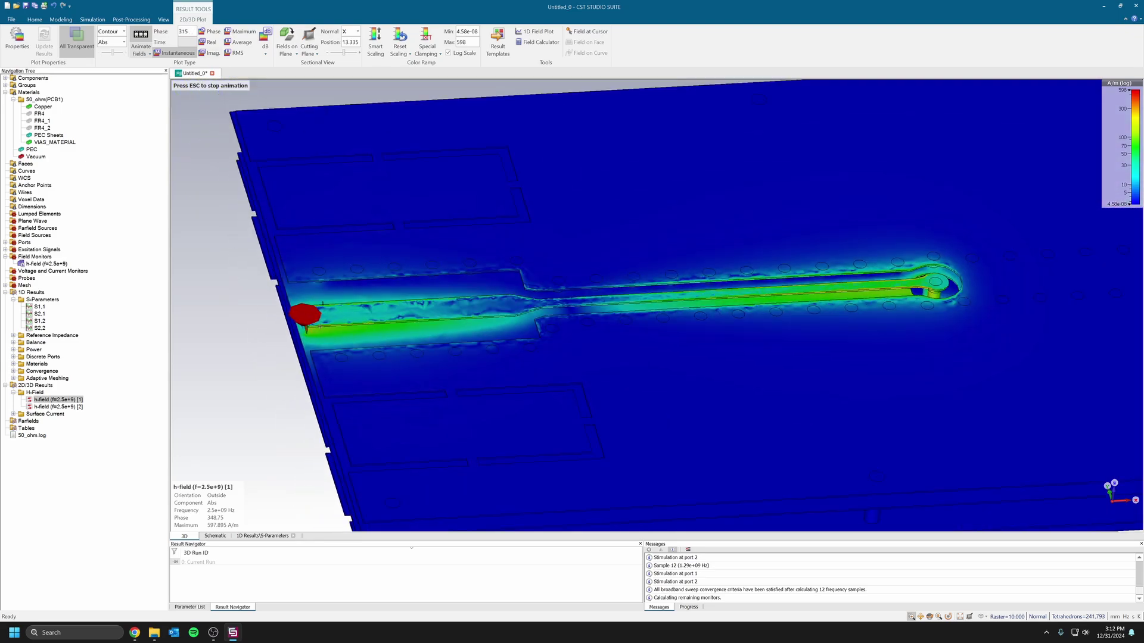
left_click_drag(827, 264, 811, 300, "ctrl")
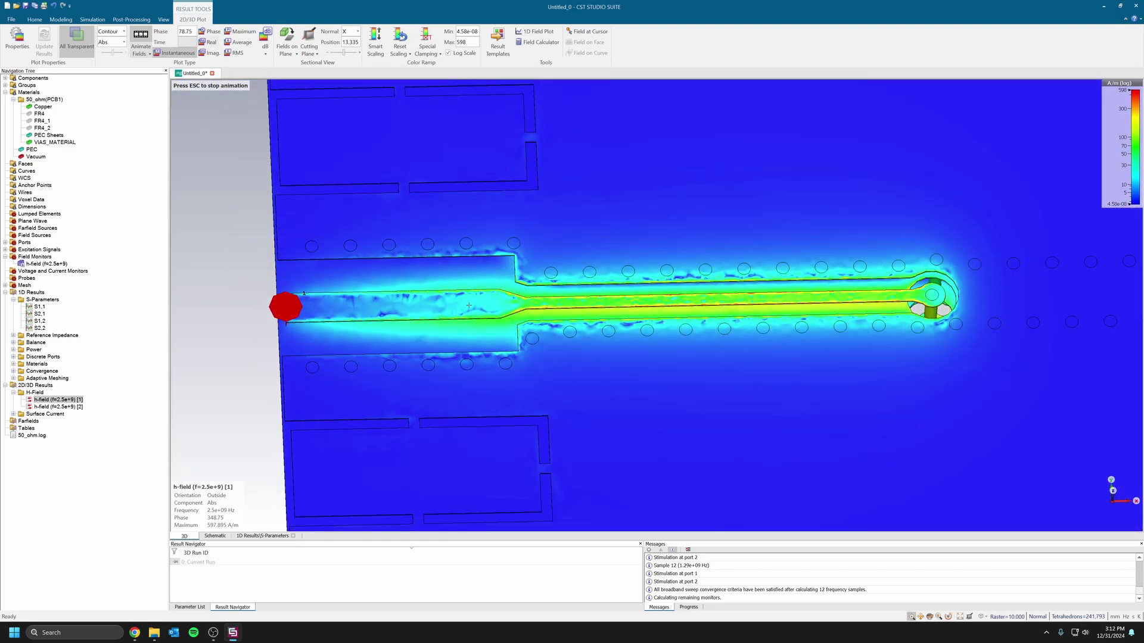